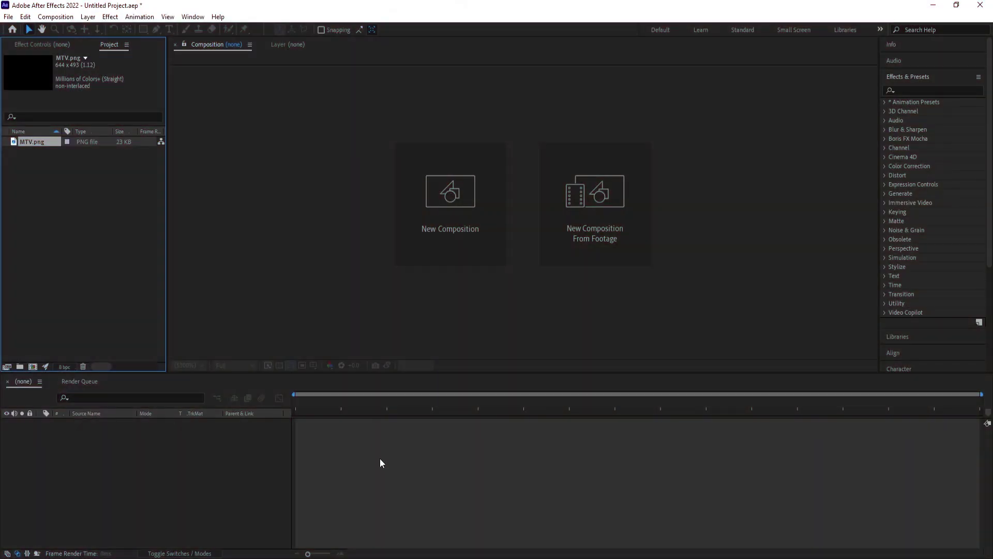
# - Create a composition named Main Animation with a black background
pyautogui.click(426, 231)
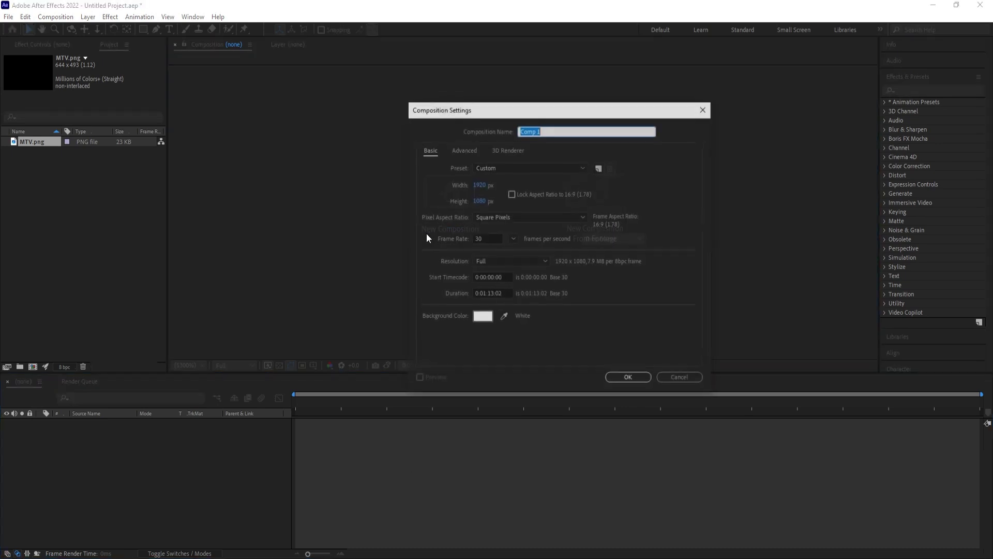
pyautogui.write('Main Animation')
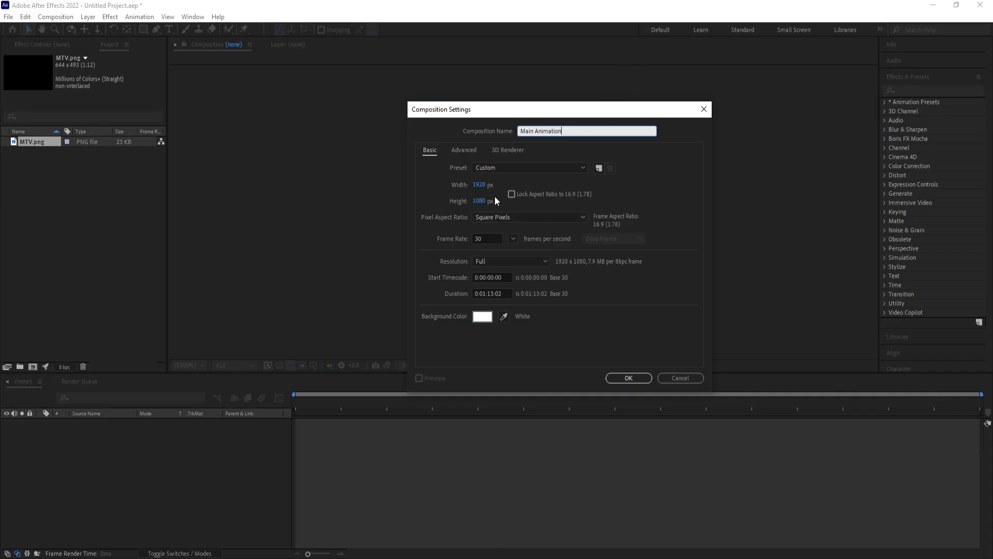
pyautogui.click(483, 317)
pyautogui.moveTo(714, 383); pyautogui.dragTo(691, 478)
pyautogui.press('Return')
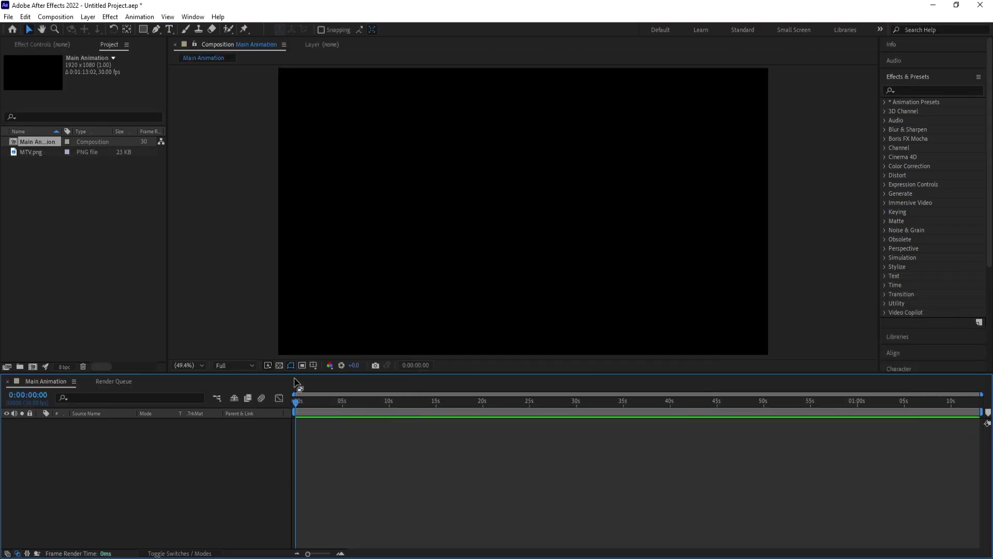
# - Show the title/action safe overlay and add MTV.png to the Main Animation composition as a layer
pyautogui.click(311, 367)
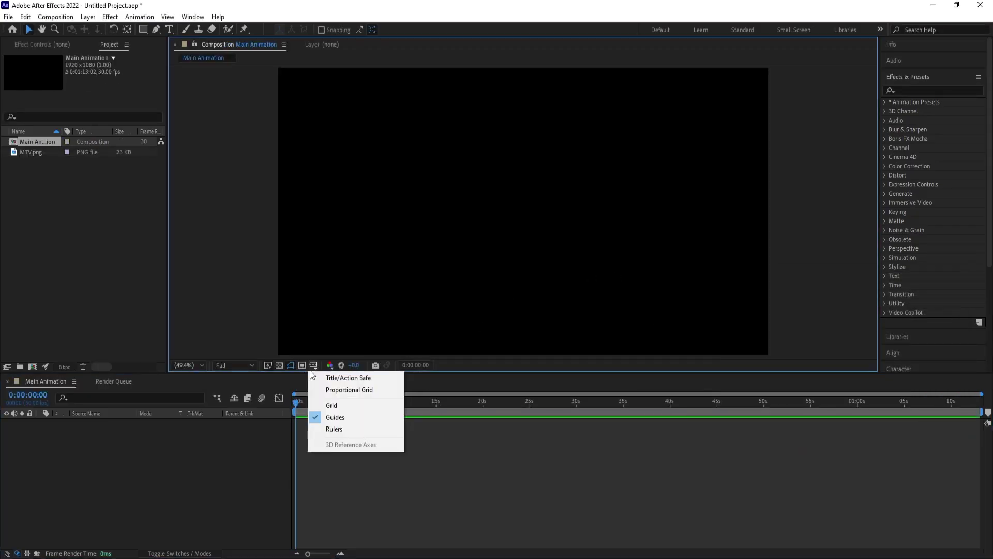
pyautogui.click(346, 380)
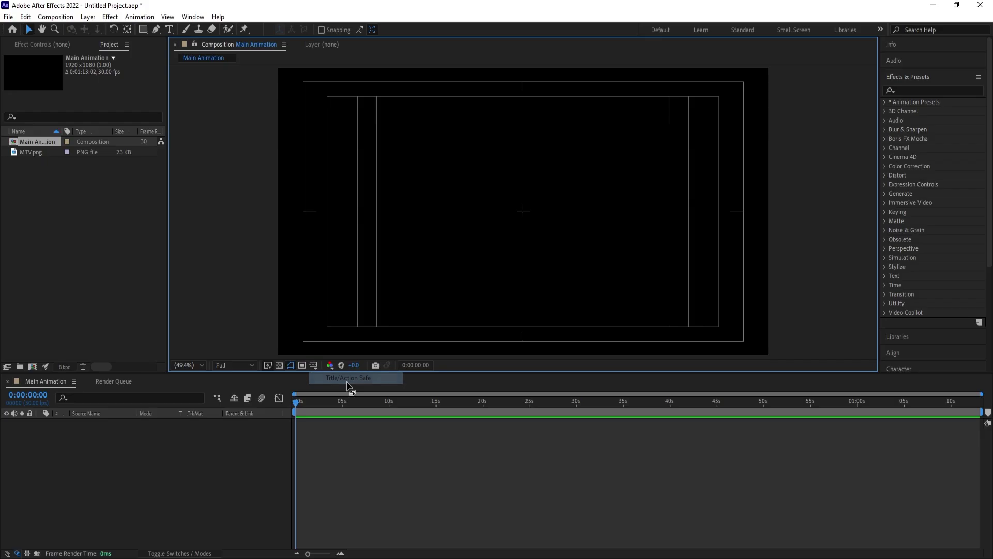
pyautogui.click(34, 156)
pyautogui.moveTo(33, 156); pyautogui.dragTo(137, 457)
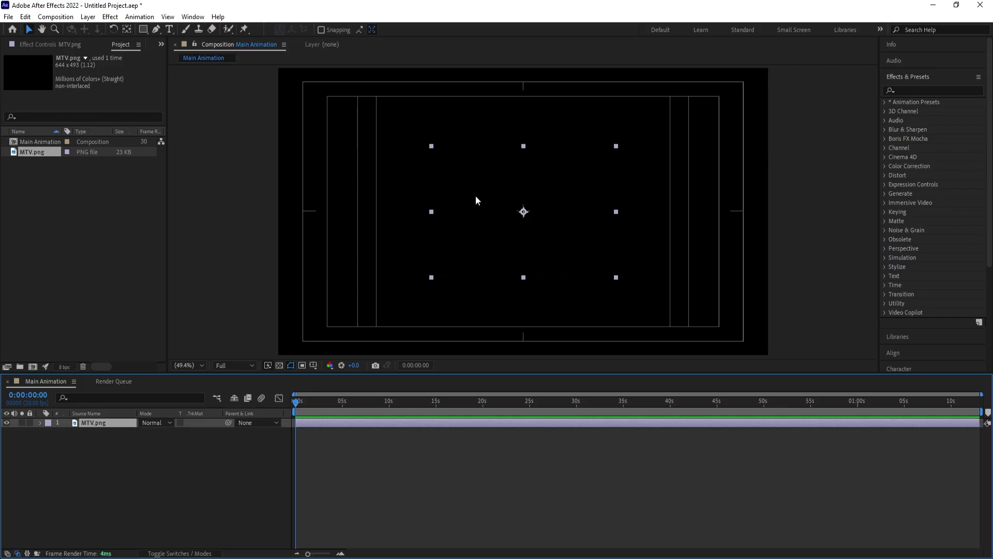
# - Apply the Fill effect to the MTV.png layer and set its color to white, FFFFFF
pyautogui.click(918, 90)
pyautogui.write('fill')
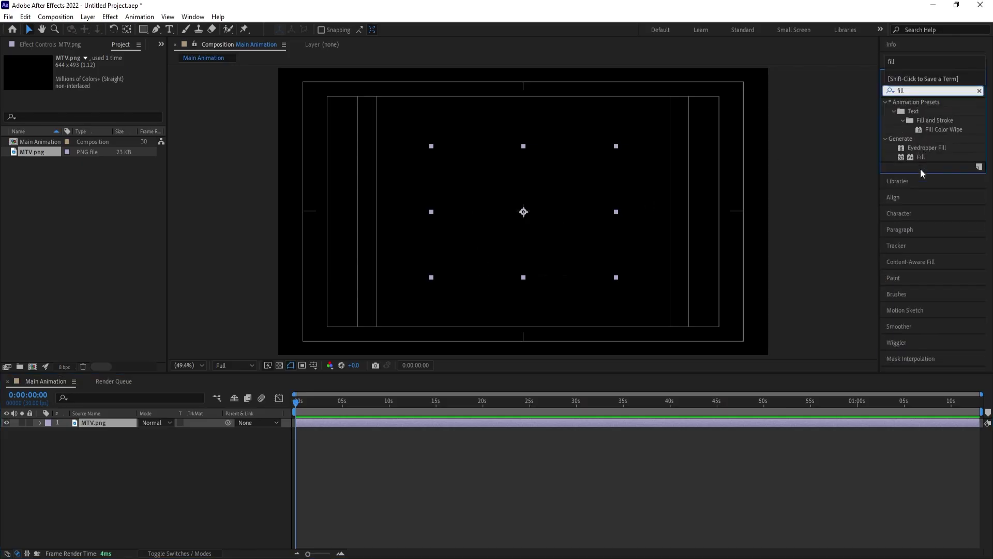
pyautogui.doubleClick(922, 157)
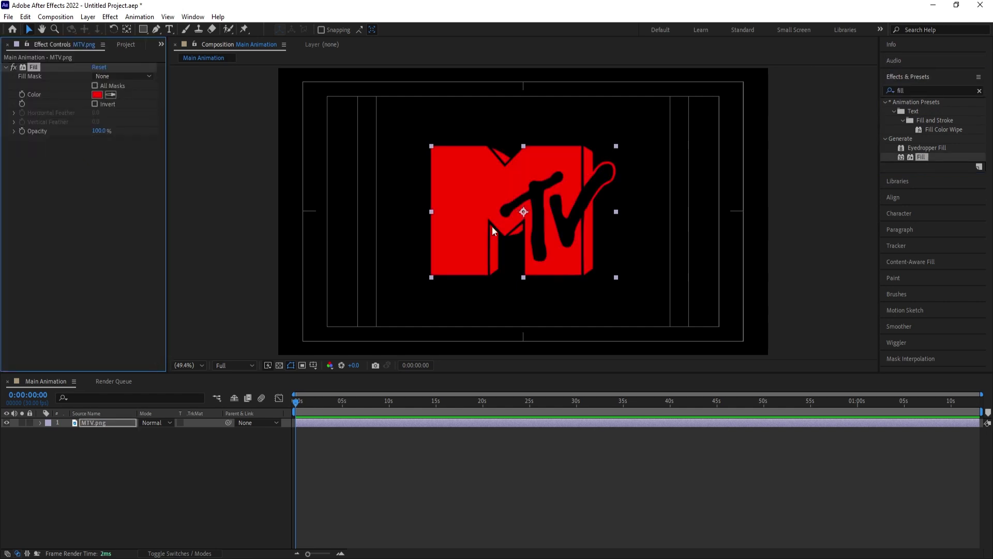
pyautogui.click(98, 95)
pyautogui.moveTo(720, 308); pyautogui.dragTo(623, 221)
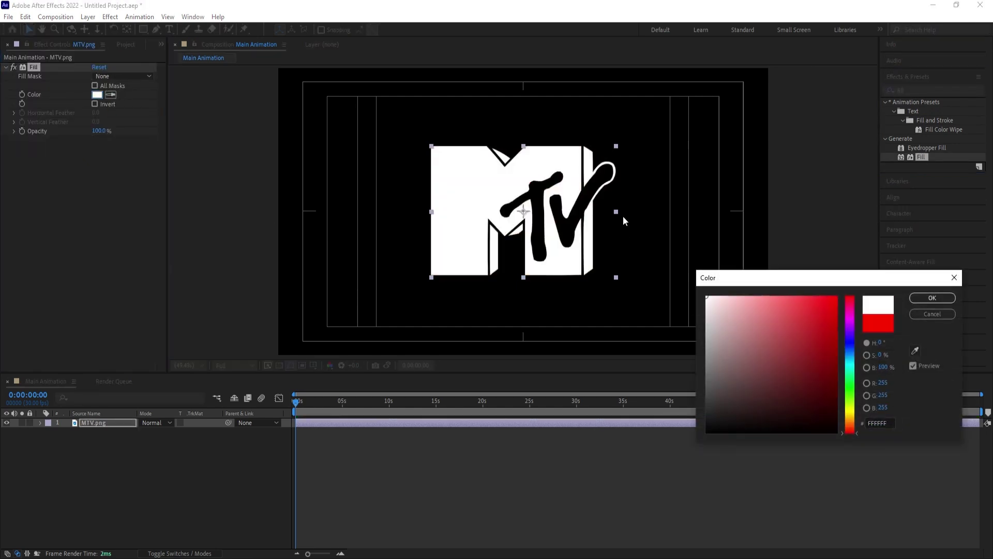
pyautogui.click(917, 298)
# - Scale the MTV.png logo layer down to 71%
pyautogui.press('s')
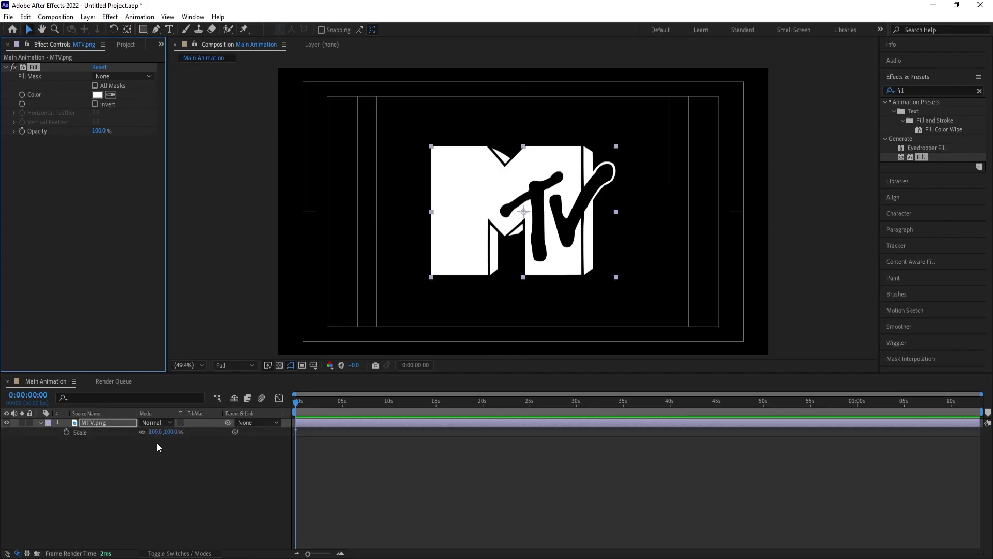
pyautogui.moveTo(157, 431); pyautogui.dragTo(141, 432)
pyautogui.click(175, 482)
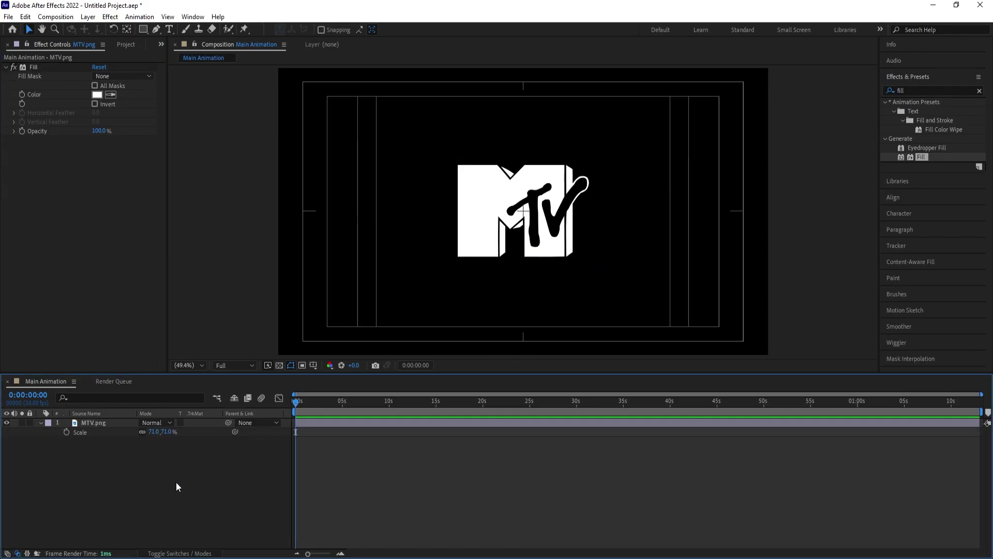
# - Draw a vertical line over the full composition height just left of the MTV logo with the Pen tool
pyautogui.click(156, 29)
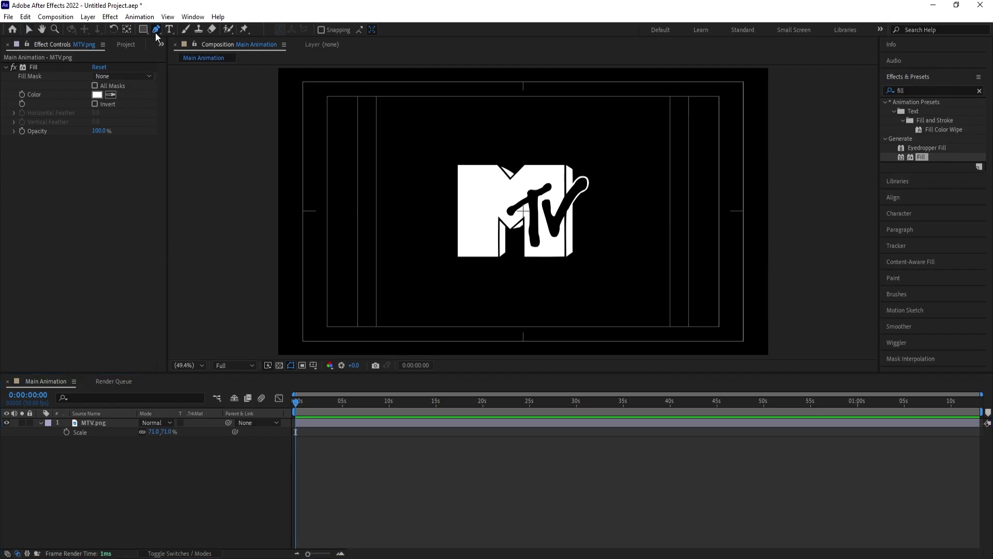
pyautogui.scroll(-2, 550, 313)
pyautogui.click(502, 169)
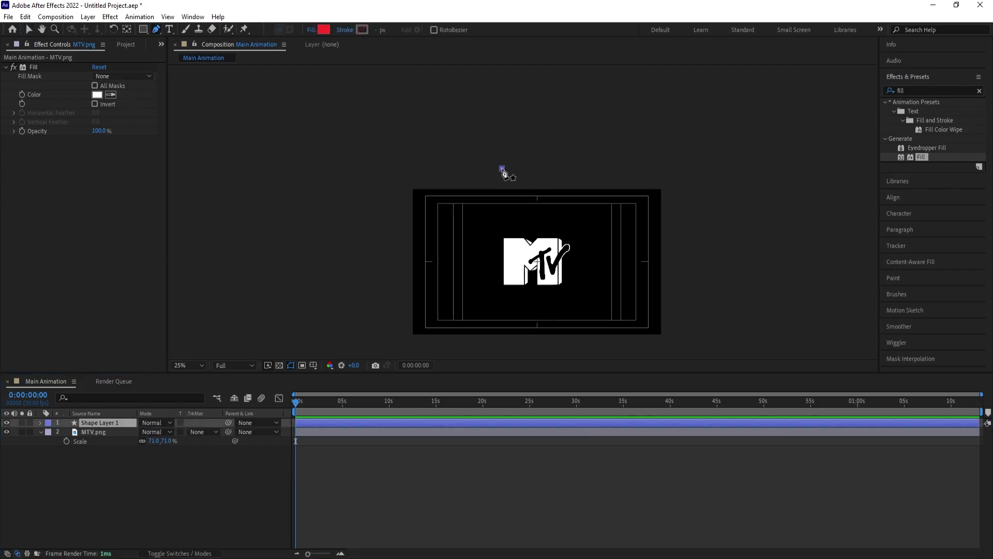
pyautogui.click(502, 345)
pyautogui.click(201, 363)
pyautogui.click(203, 171)
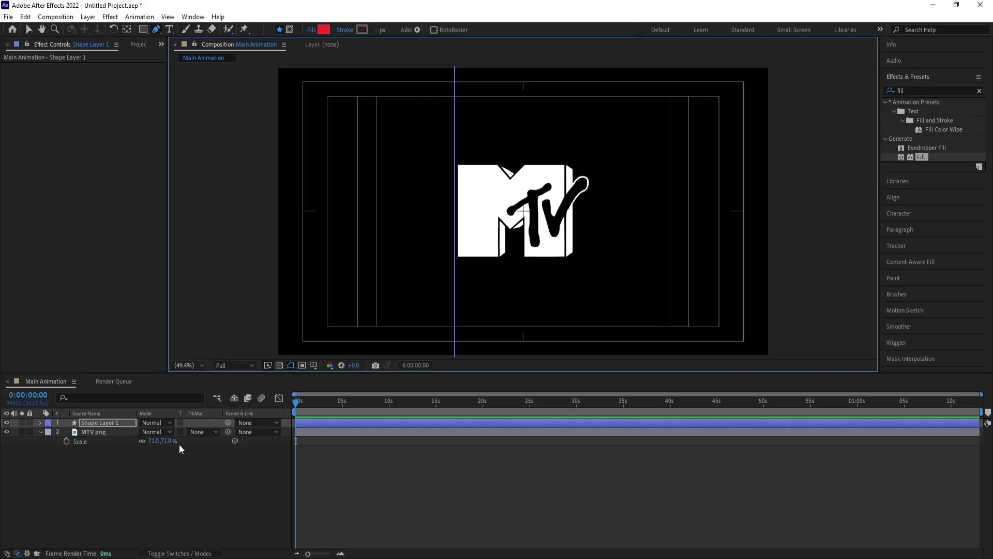
# - Give the vertical line a white (FFFFFF) stroke 5 px wide
pyautogui.click(91, 425)
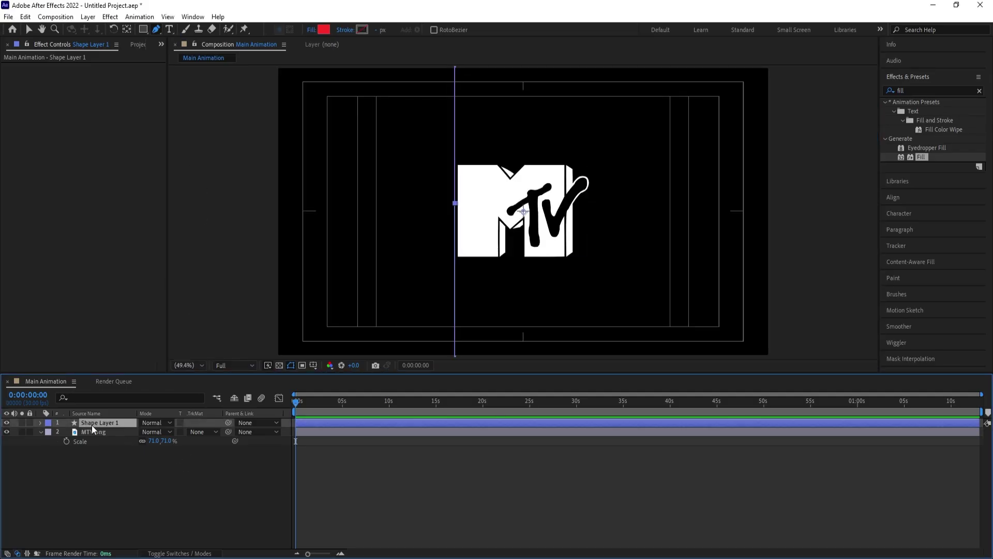
pyautogui.click(362, 30)
pyautogui.write('ffffff')
pyautogui.press('Return')
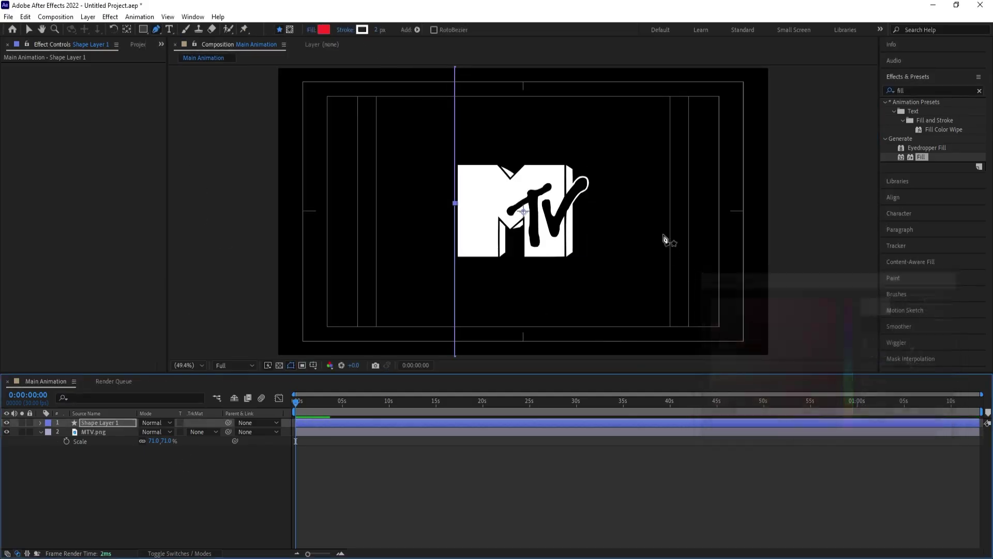
pyautogui.click(376, 31)
pyautogui.write('5')
pyautogui.press('Return')
pyautogui.click(163, 446)
# - Center the line layer horizontally and vertically in the composition
pyautogui.click(114, 425)
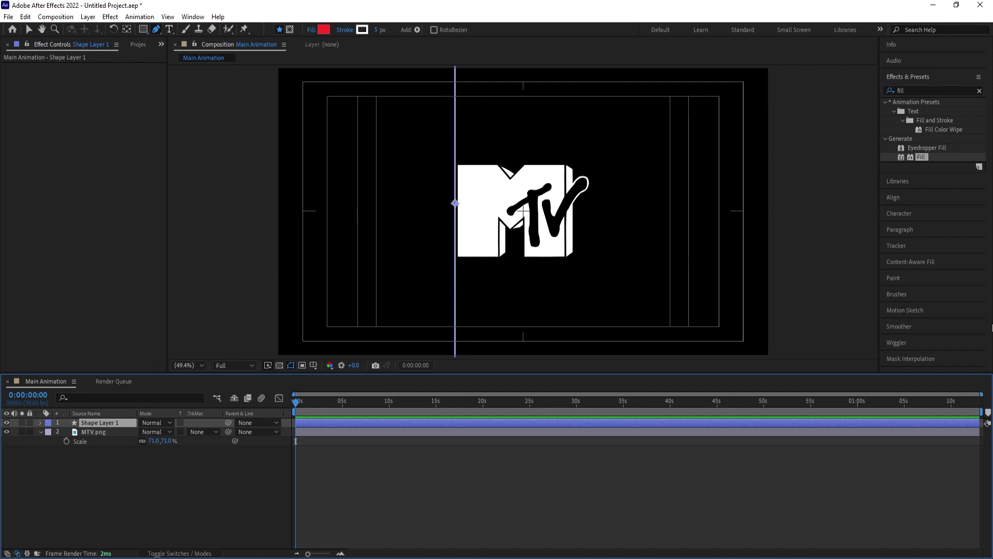
pyautogui.click(894, 198)
pyautogui.click(908, 136)
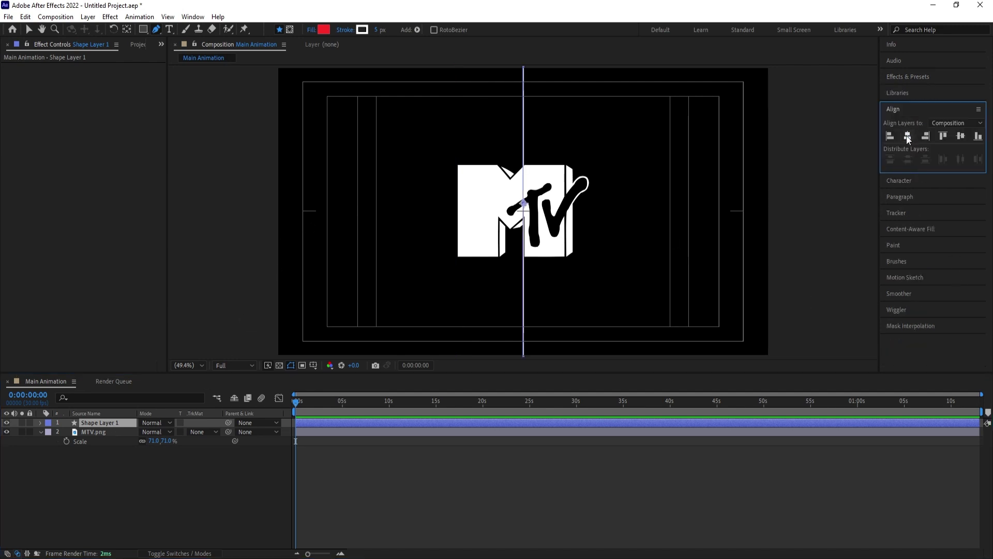
pyautogui.click(955, 136)
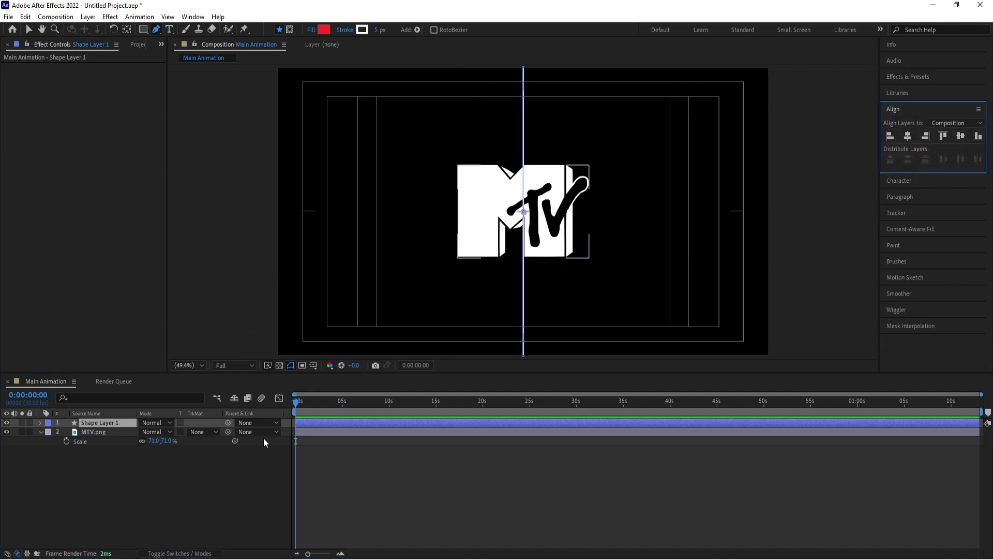
# - Set the line layer's X position to 650 so that it stands left of the logo
pyautogui.press('p')
pyautogui.moveTo(147, 432); pyautogui.dragTo(5, 428)
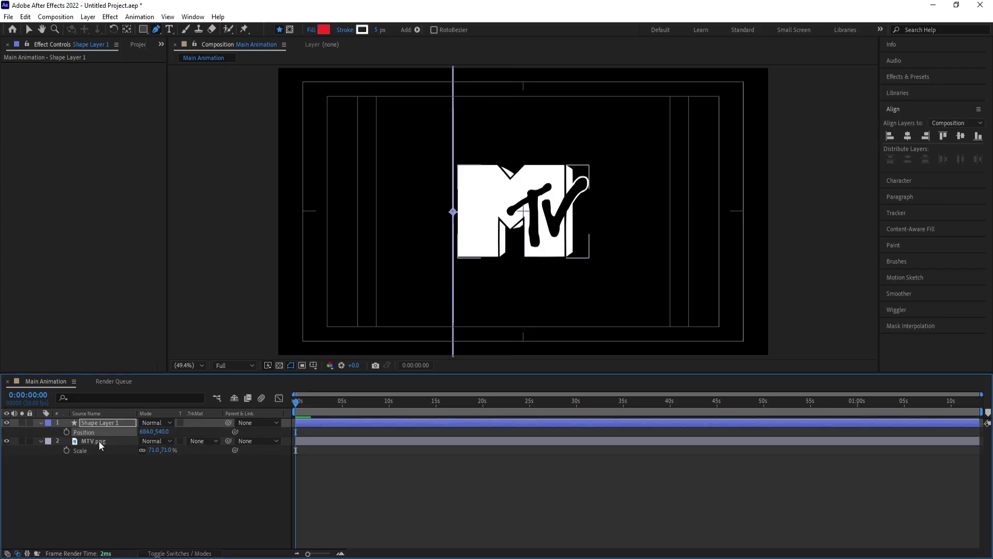
pyautogui.moveTo(147, 434); pyautogui.dragTo(138, 434)
pyautogui.click(142, 432)
pyautogui.write('650')
pyautogui.press('Return')
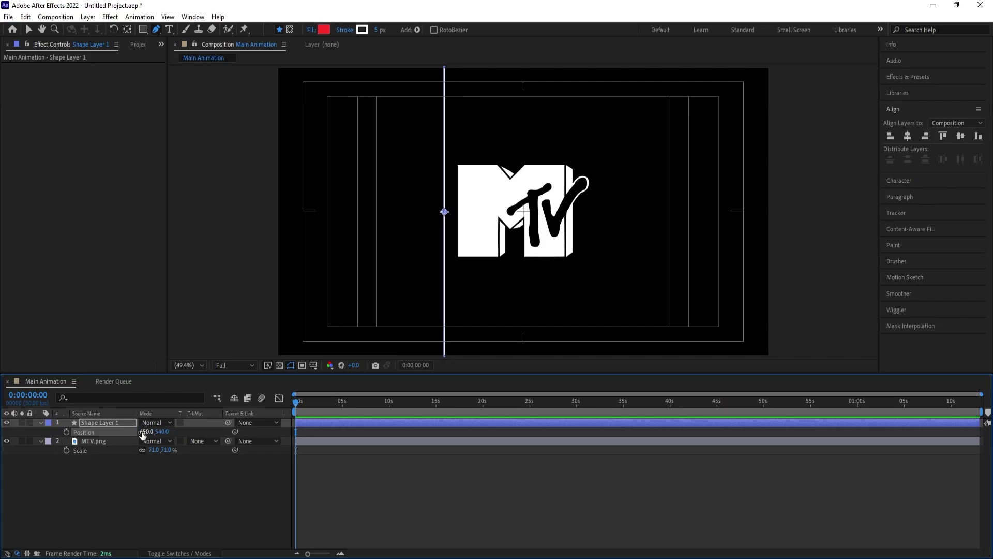
pyautogui.click(147, 494)
# - Duplicate the line layer and offset the copy's X position by +200, to 850
pyautogui.click(103, 422)
pyautogui.hotkey('ctrl', 'd')
pyautogui.click(144, 432)
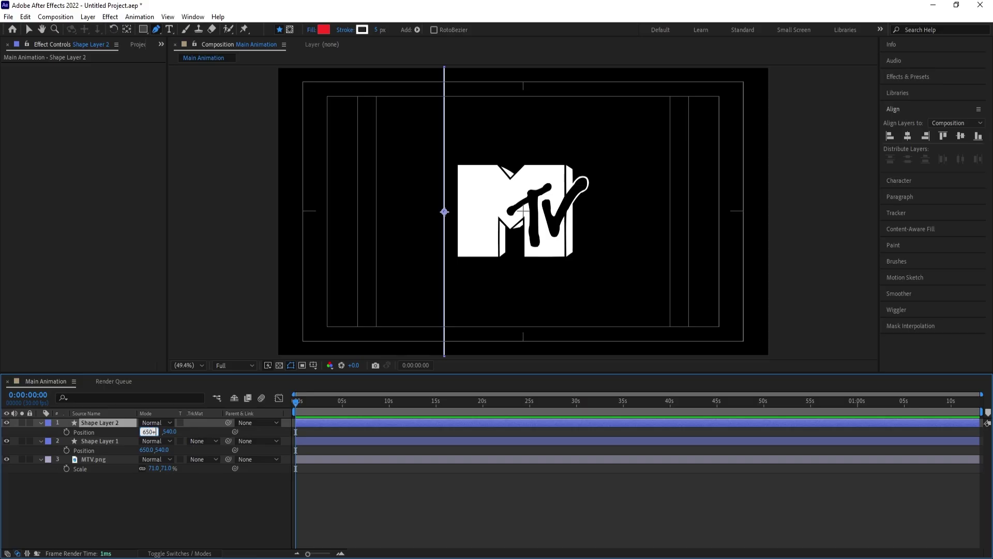
pyautogui.write('+200')
pyautogui.press('Return')
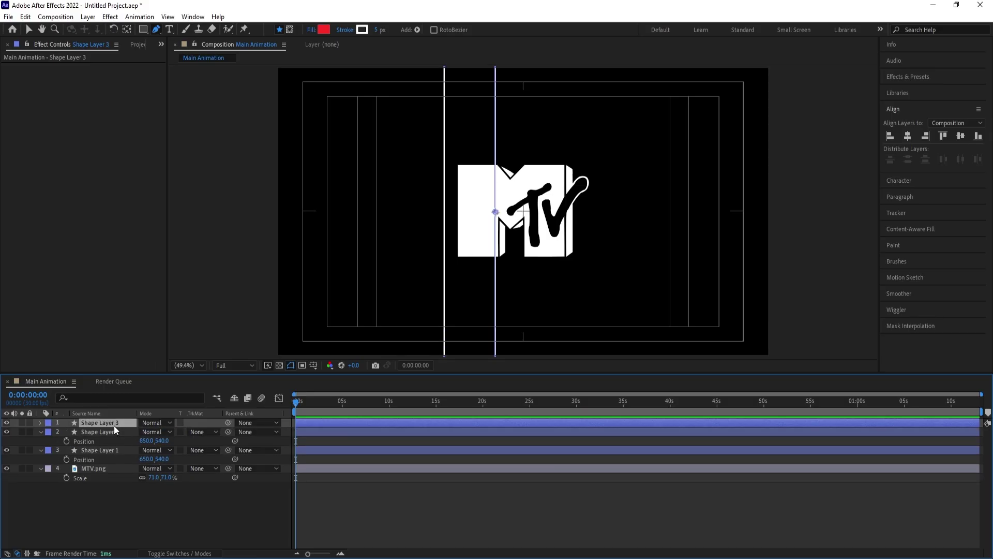
# - Duplicate the second line and offset the new copy's X position by +200, to 1050
pyautogui.hotkey('ctrl', 'd')
pyautogui.click(148, 432)
pyautogui.click(155, 430)
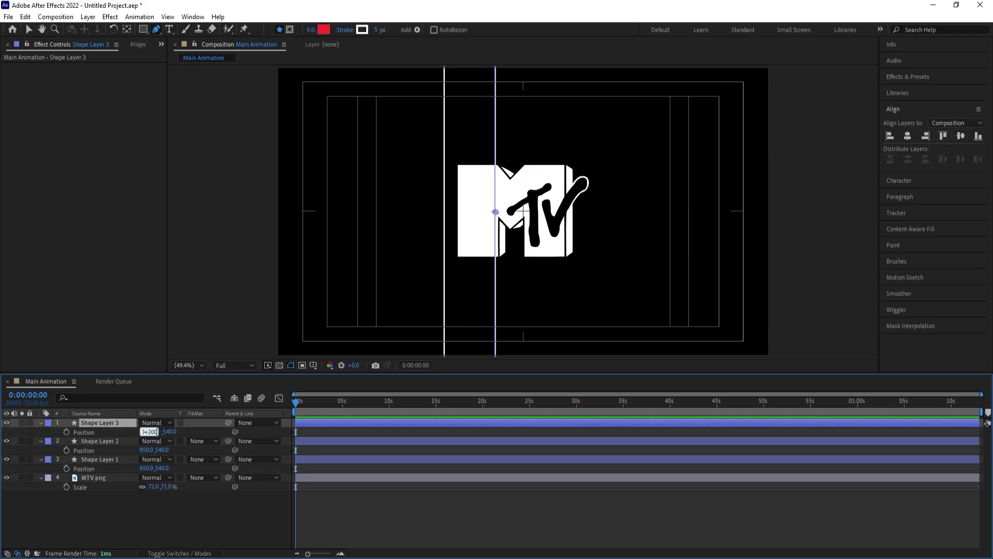
pyautogui.write('+200')
pyautogui.press('Return')
# - Duplicate the third line and offset the fourth line's X position by +200, to 1250
pyautogui.click(119, 424)
pyautogui.hotkey('ctrl', 'd')
pyautogui.click(147, 432)
pyautogui.click(156, 431)
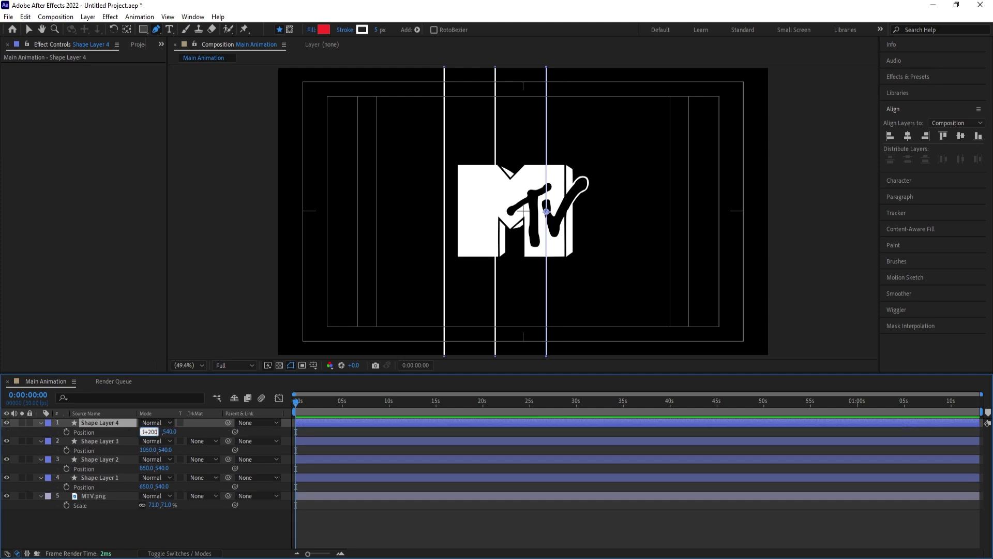
pyautogui.write('+200')
pyautogui.press('Return')
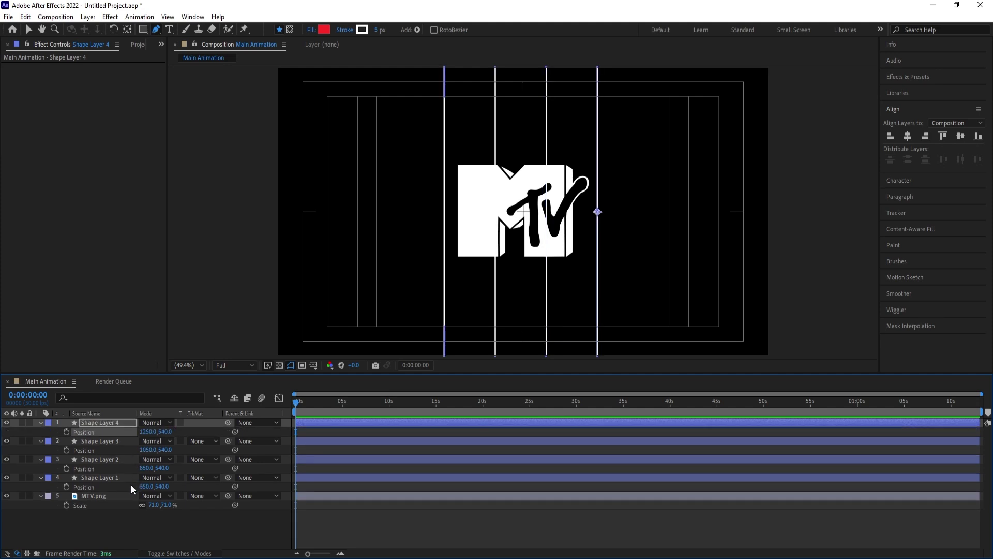
pyautogui.click(144, 521)
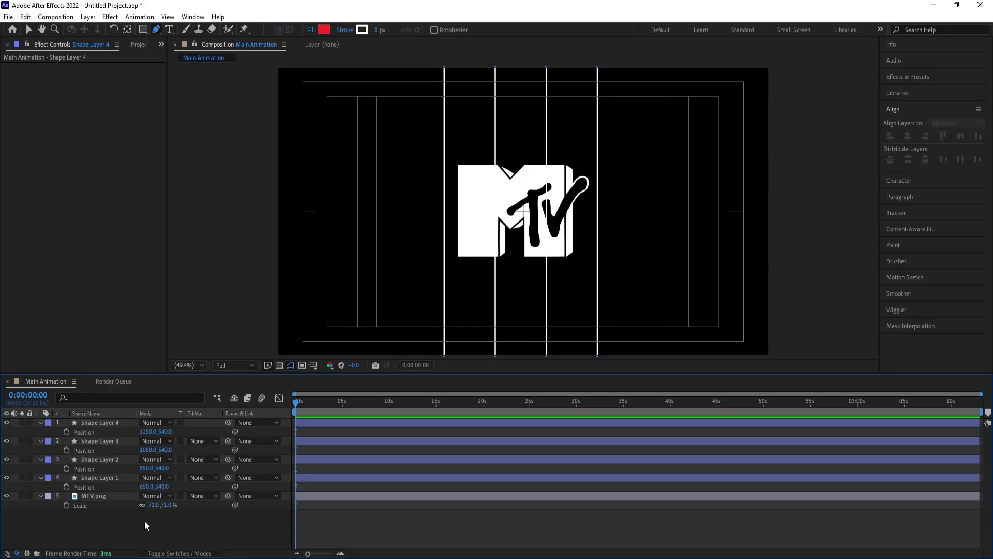
# - Duplicate all four line layers together and give the copies a yellow label
pyautogui.hotkey('ctrl', '`')
pyautogui.click(109, 450)
pyautogui.keyDown('shift'); pyautogui.click(105, 422); pyautogui.keyUp('shift')
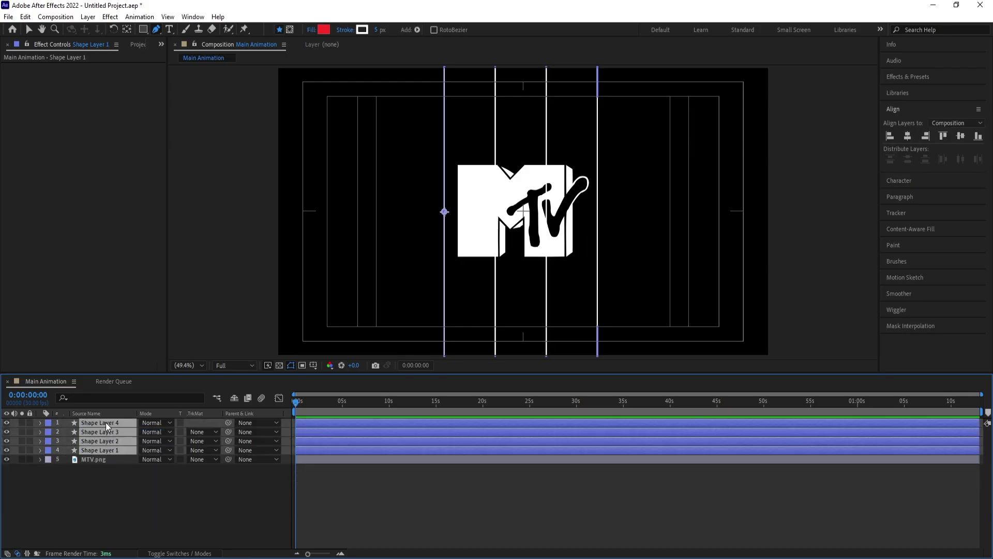
pyautogui.hotkey('ctrl', 'd')
pyautogui.moveTo(104, 422)
pyautogui.mouseDown()
pyautogui.moveTo(108, 439)
pyautogui.moveTo(106, 431)
pyautogui.mouseUp()
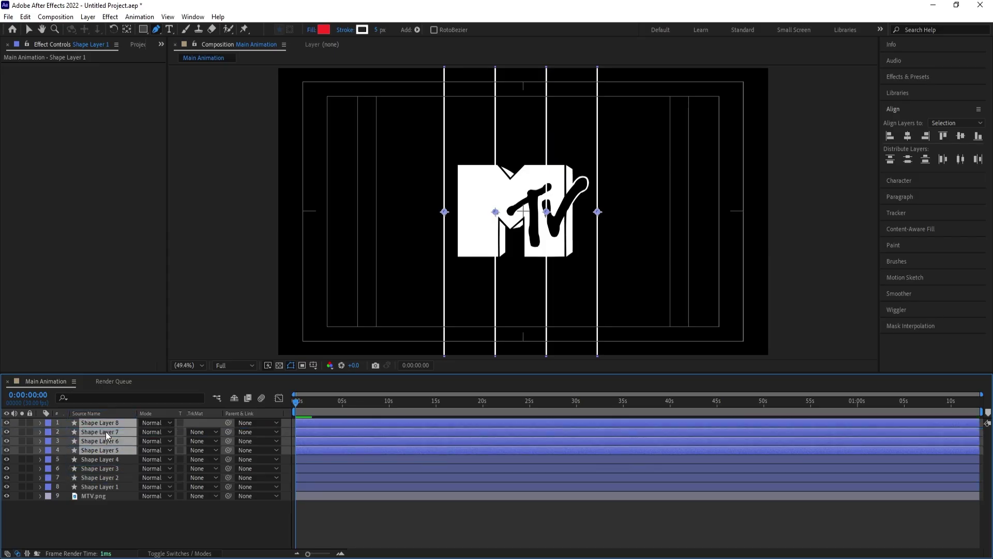
pyautogui.click(50, 449)
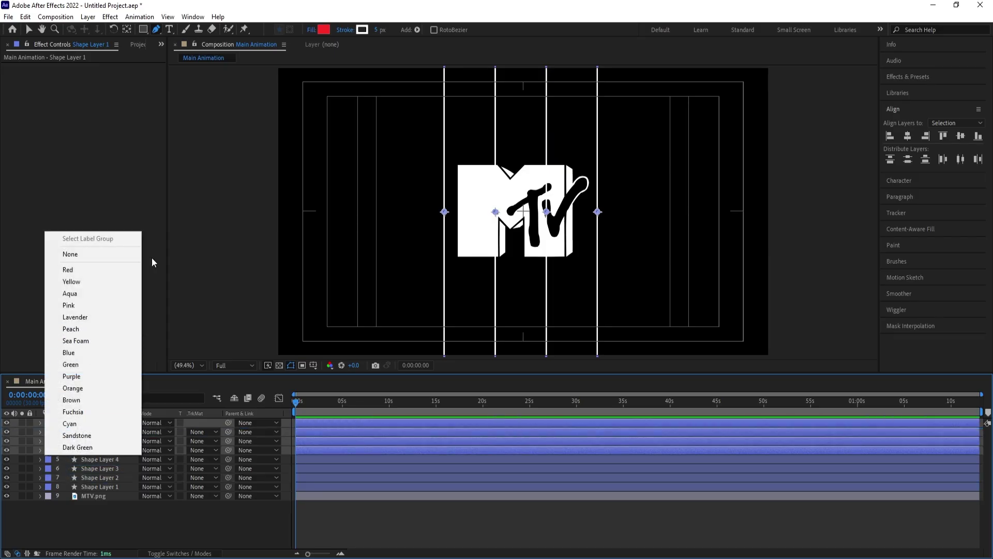
pyautogui.click(111, 278)
# - Add a null object and parent the four yellow-labelled line layers to it
pyautogui.rightClick(131, 517)
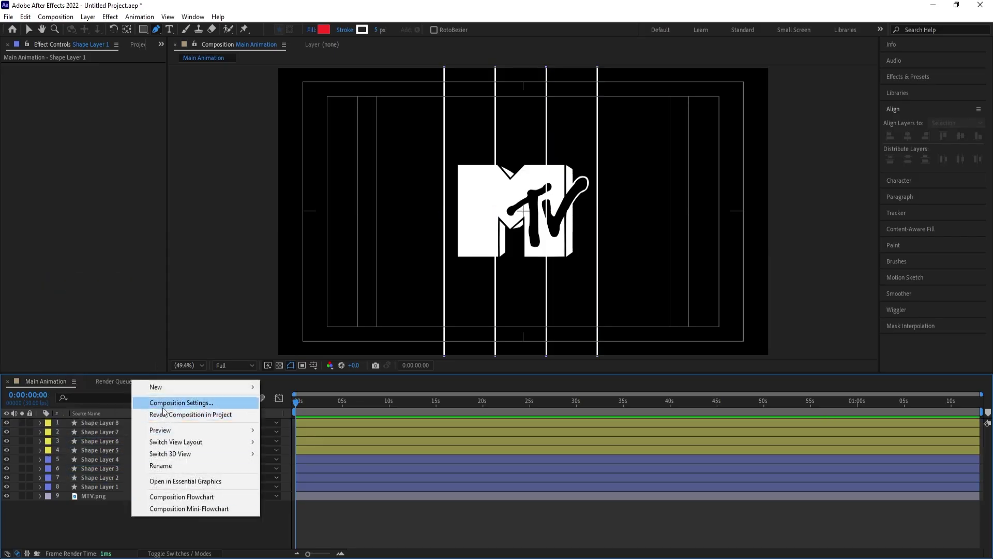
pyautogui.moveTo(207, 387)
pyautogui.click(289, 449)
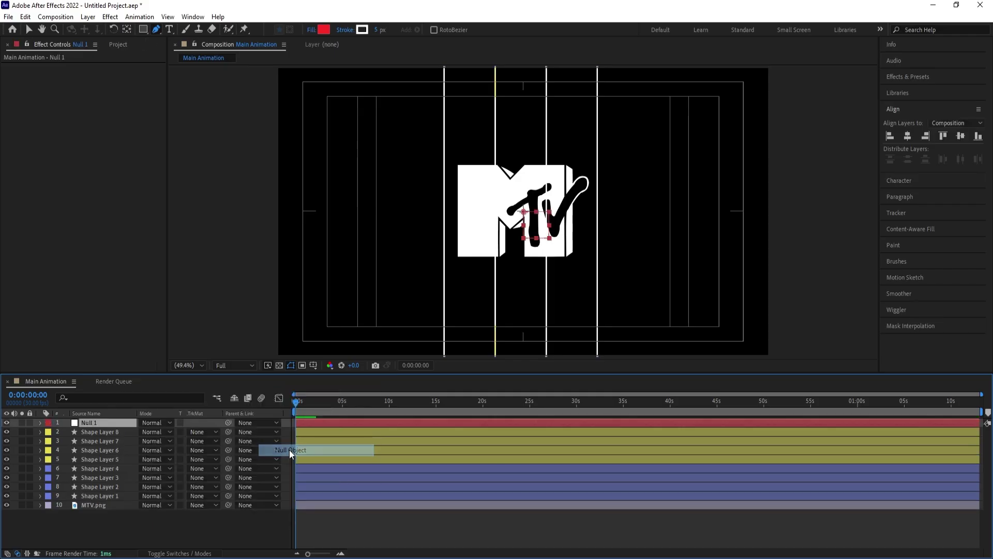
pyautogui.click(92, 431)
pyautogui.keyDown('shift'); pyautogui.click(86, 459); pyautogui.keyUp('shift')
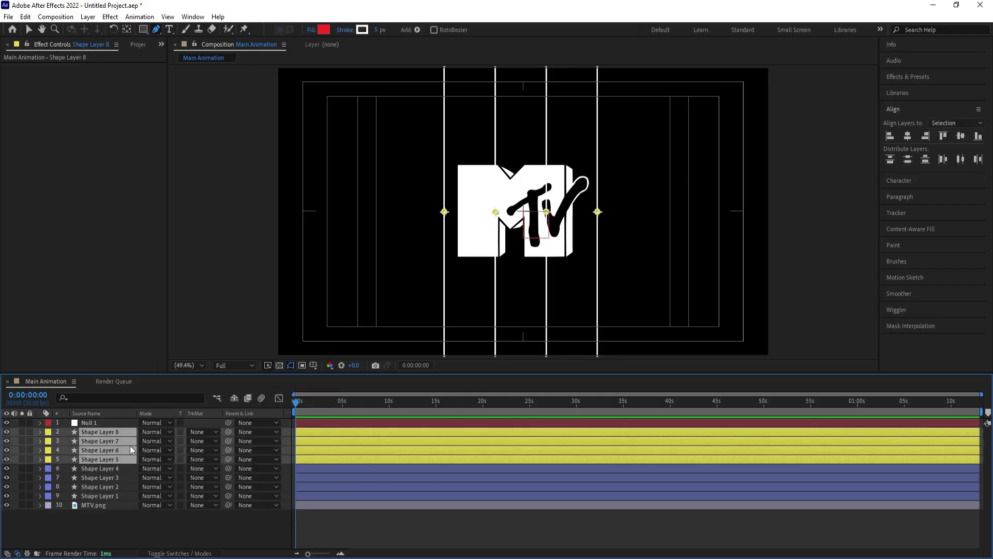
pyautogui.moveTo(228, 435); pyautogui.dragTo(132, 425)
# - Rotate the null object by 90° so its four parented lines run horizontally
pyautogui.click(132, 423)
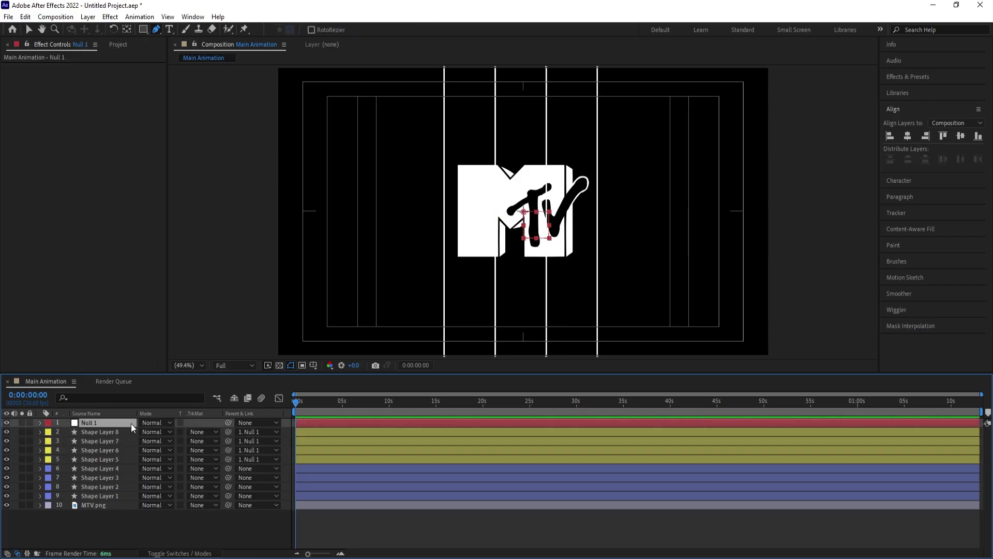
pyautogui.press('r')
pyautogui.click(154, 432)
pyautogui.write('90')
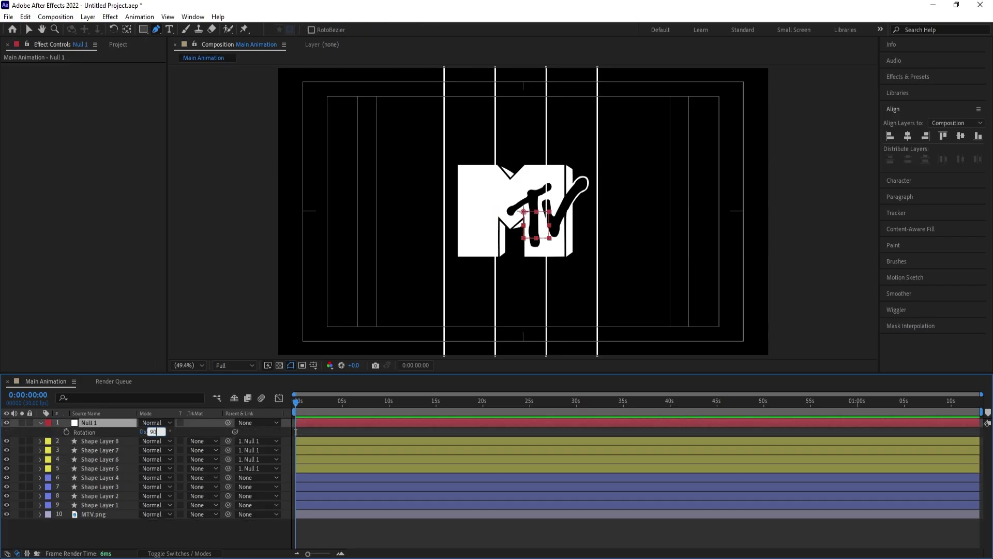
pyautogui.press('Return')
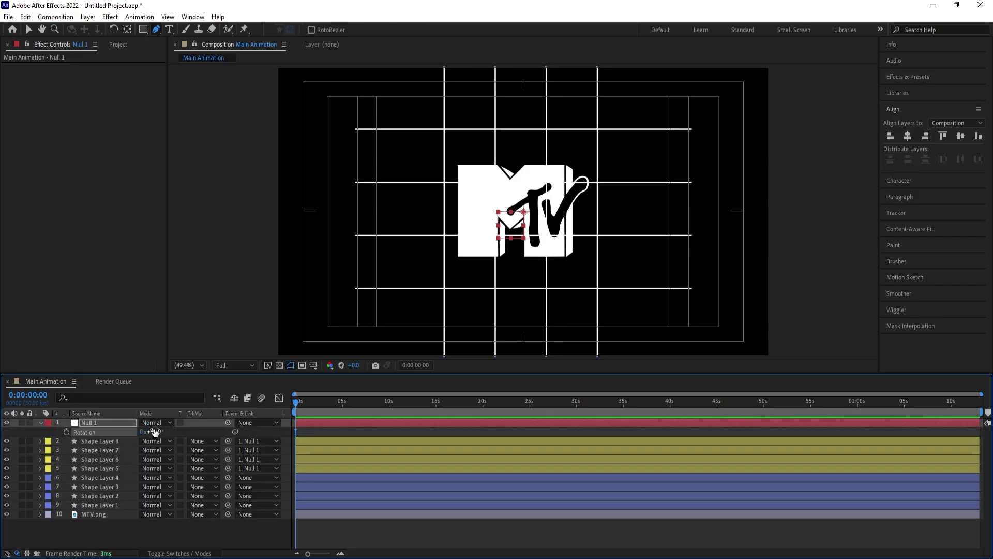
# - Scale only the null's Y dimension to 184% to extend the horizontal lines past both sides of the composition
pyautogui.press('s')
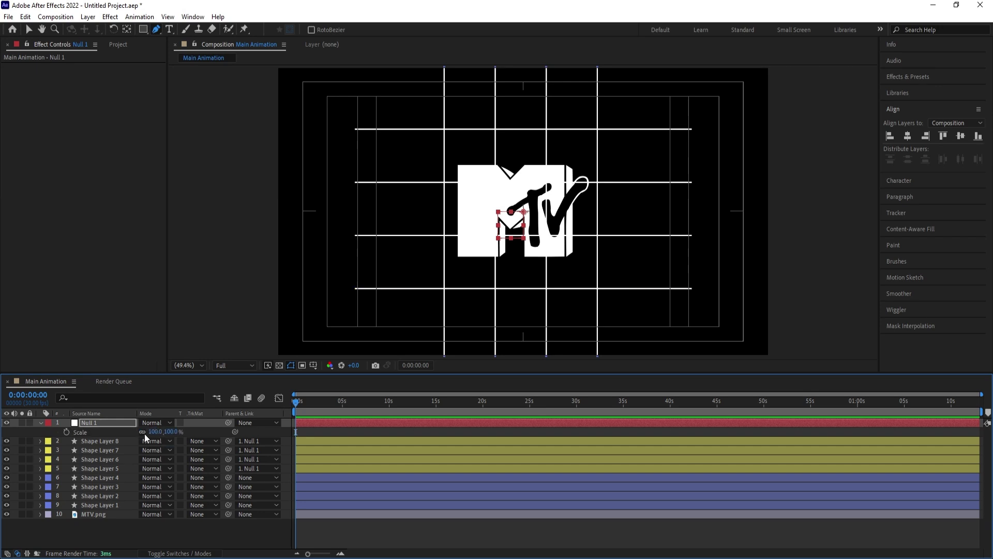
pyautogui.moveTo(154, 432); pyautogui.dragTo(162, 433)
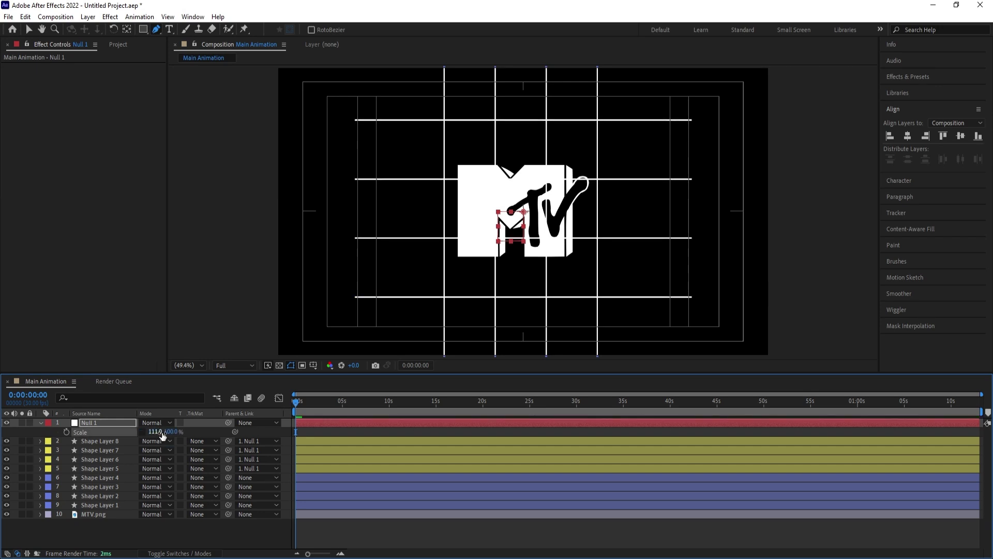
pyautogui.hotkey('ctrl', 'z')
pyautogui.moveTo(175, 432); pyautogui.dragTo(215, 433)
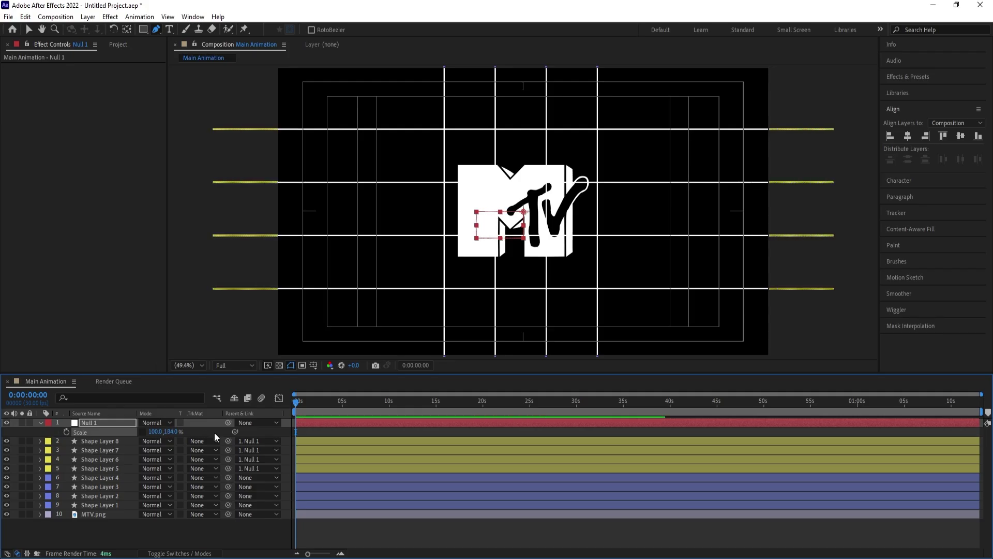
# - Collapse the null's properties and delete the null object
pyautogui.click(312, 432)
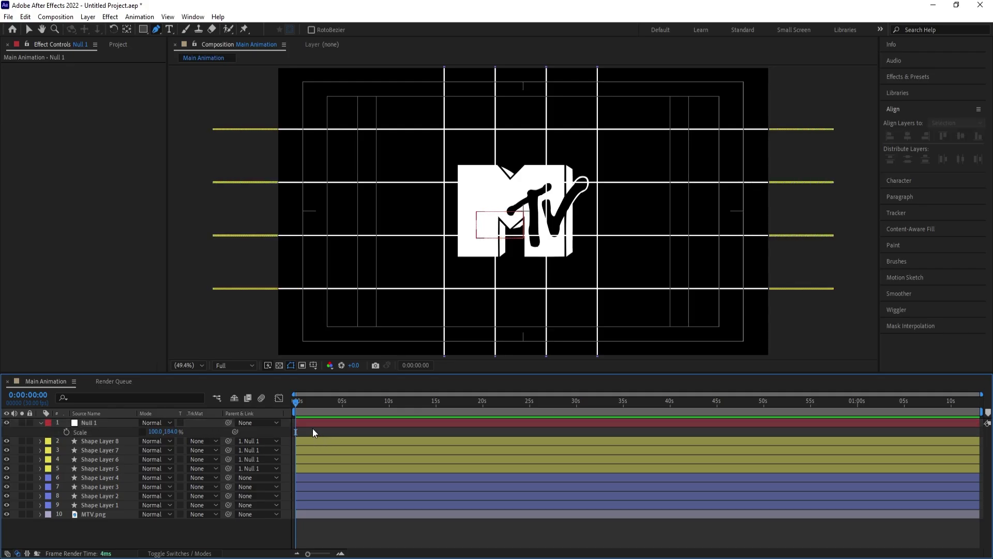
pyautogui.press('u')
pyautogui.click(309, 424)
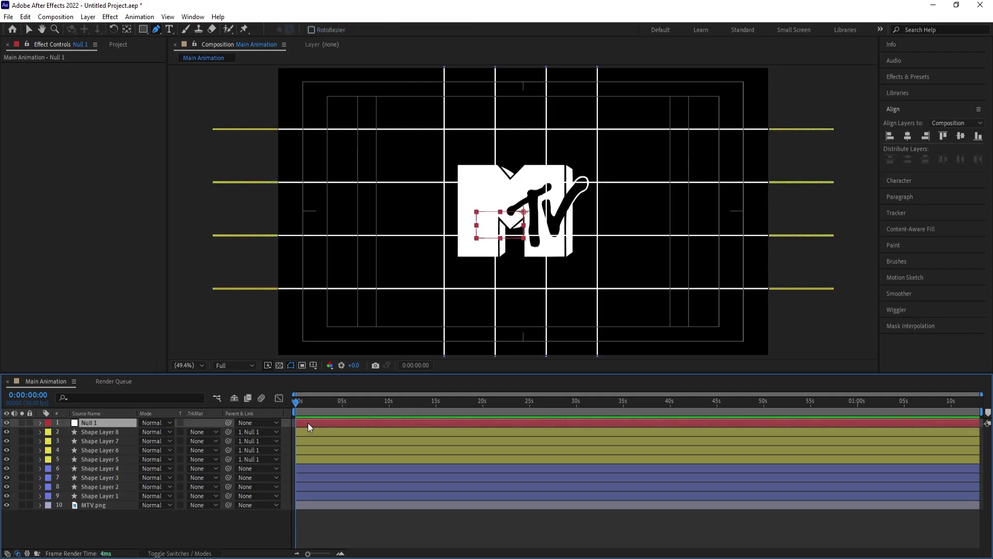
pyautogui.press('Delete')
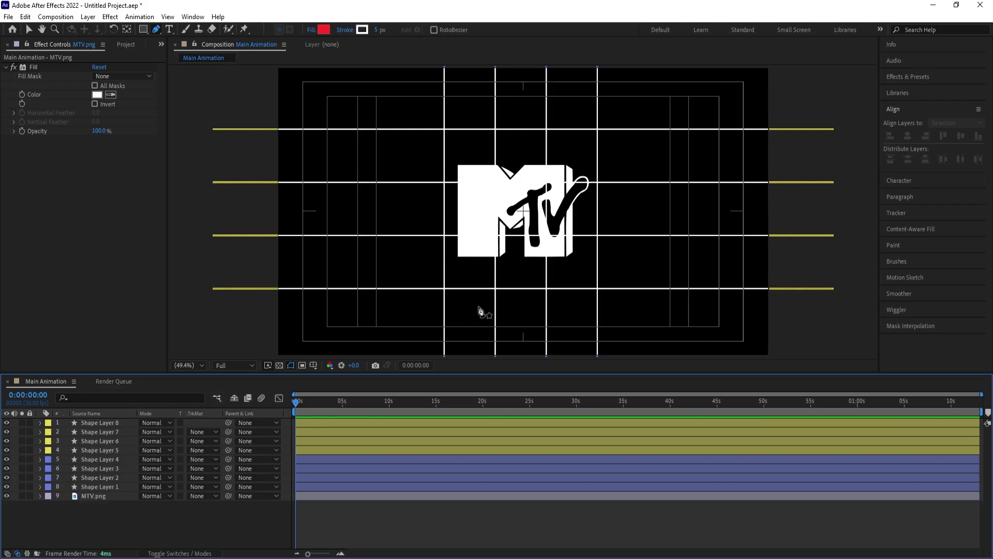
# - Lock all eight line layers, Shape Layer 1 through Shape Layer 8
pyautogui.click(96, 486)
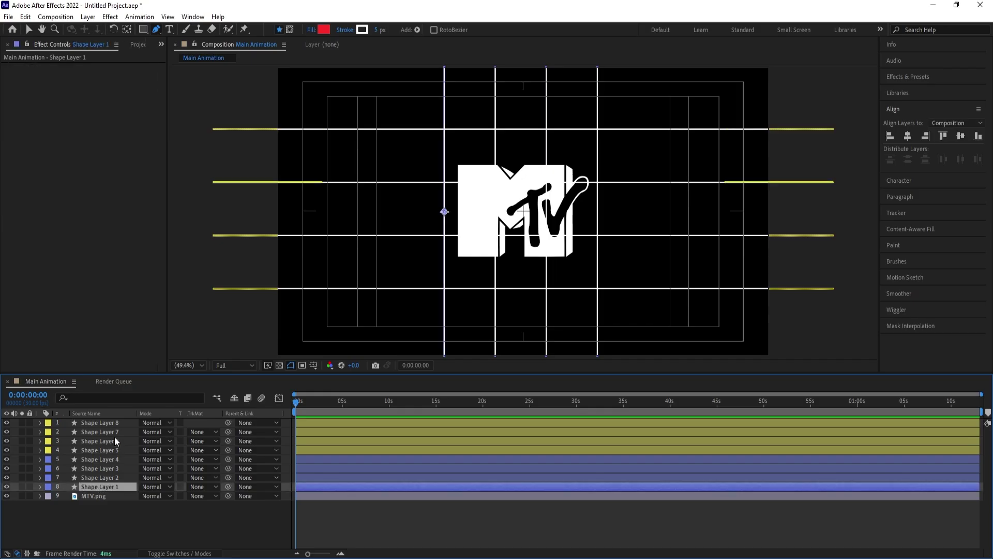
pyautogui.keyDown('shift'); pyautogui.click(110, 424); pyautogui.keyUp('shift')
pyautogui.click(30, 422)
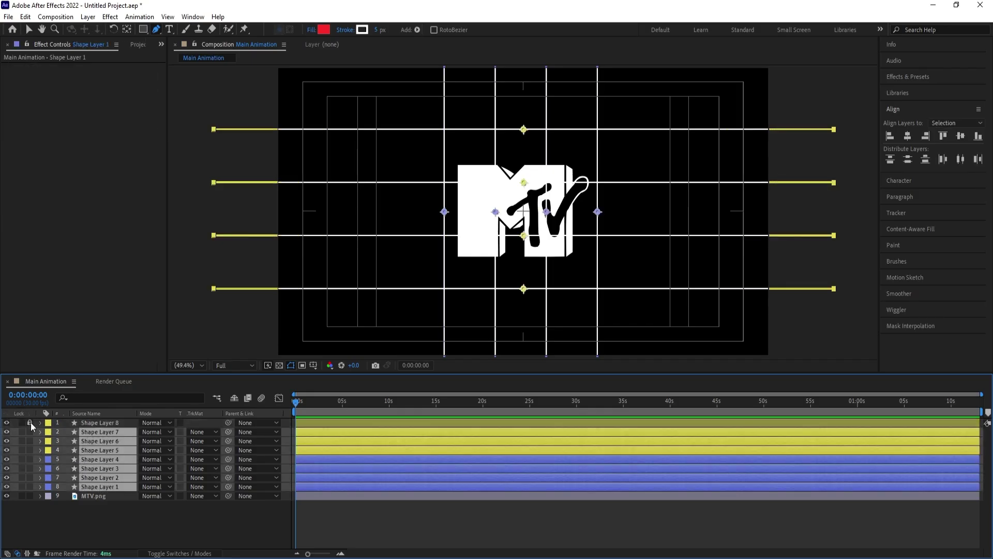
# - Prepare the Rectangle tool with its stroke set to None
pyautogui.click(143, 31)
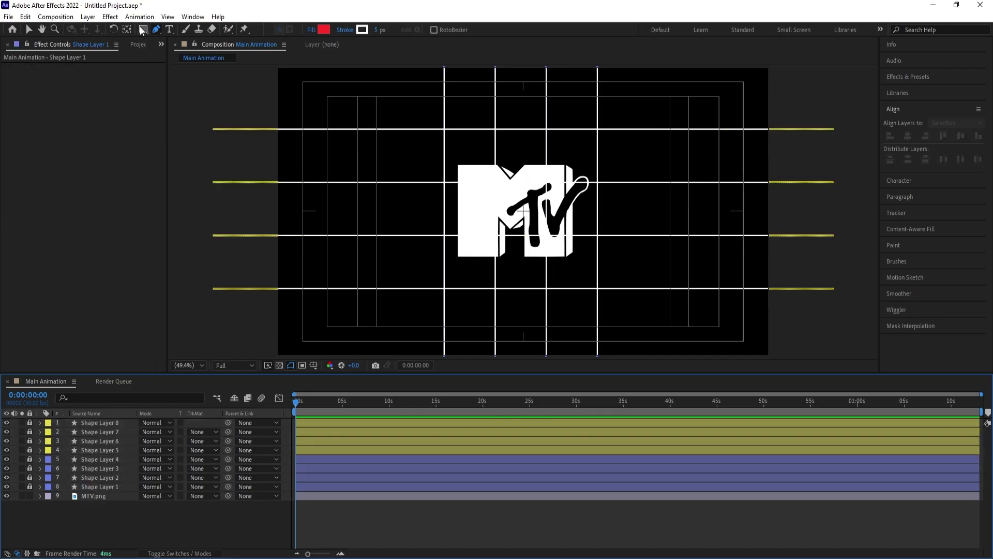
pyautogui.click(346, 29)
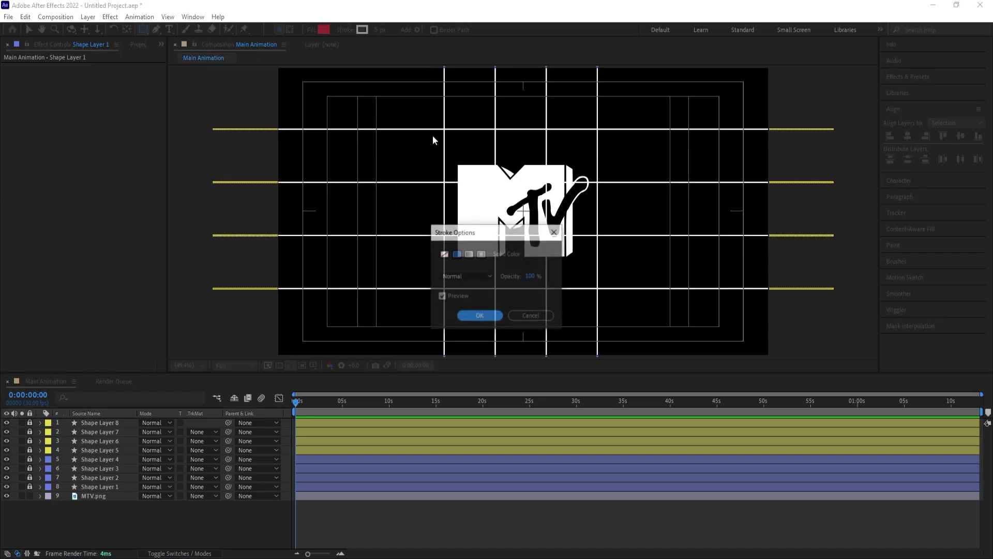
pyautogui.click(445, 253)
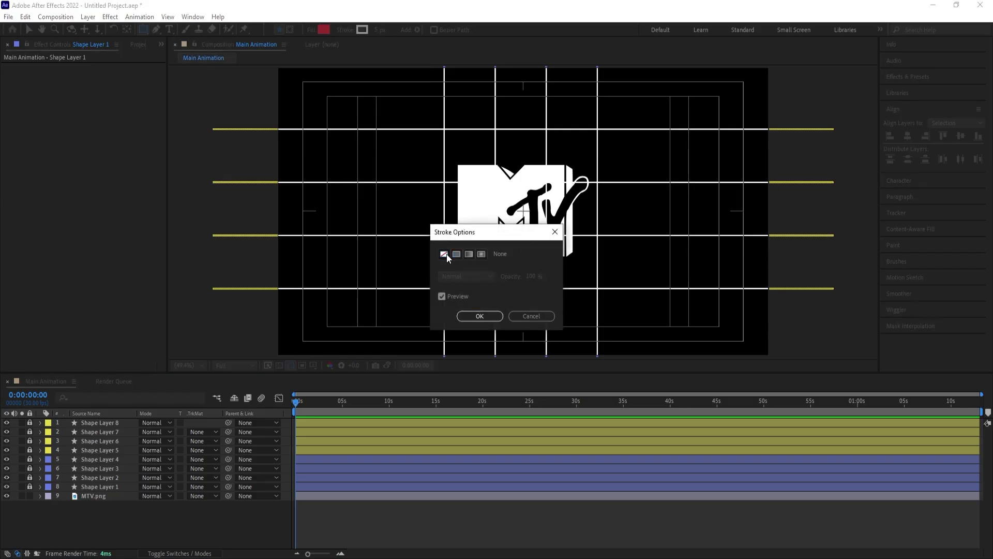
pyautogui.click(468, 317)
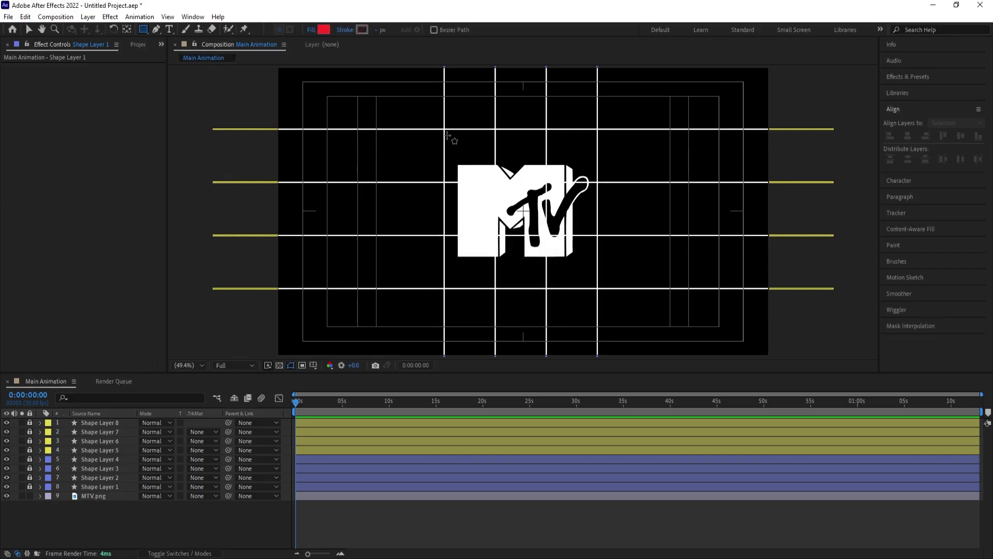
# - Hide the MTV.png layer and draw a red rectangle filling the upper-left cell enclosed by the grid lines
pyautogui.scroll(4, 444, 129)
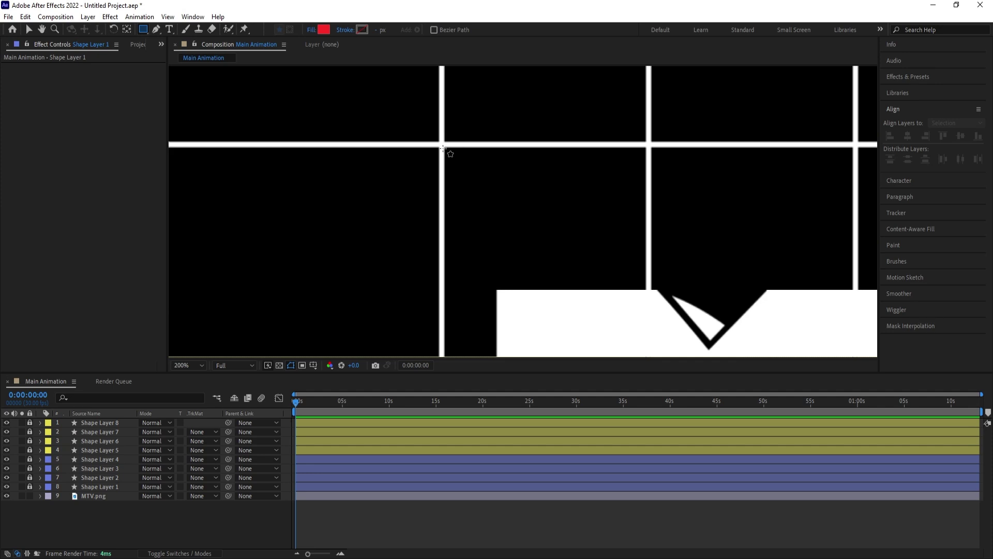
pyautogui.scroll(-1, 444, 145)
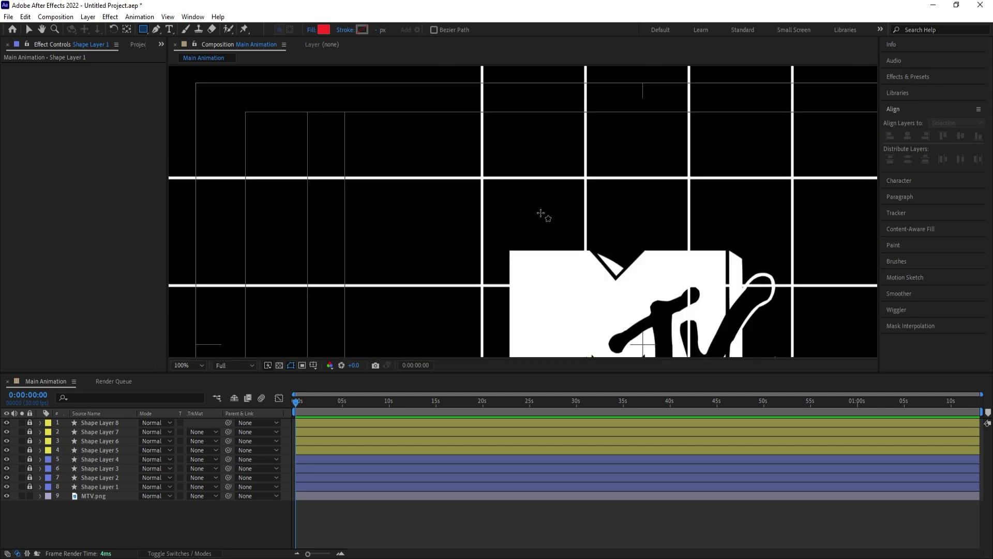
pyautogui.click(7, 496)
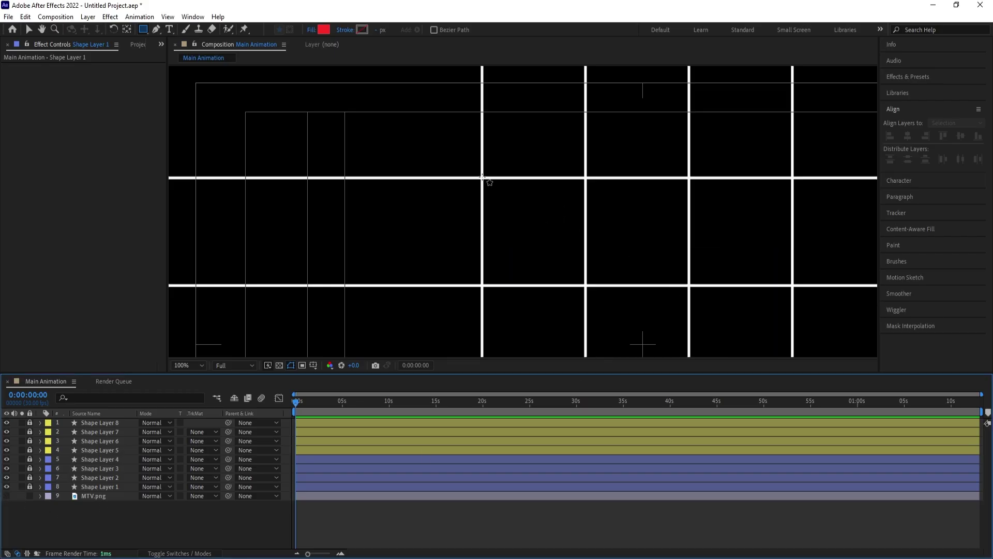
pyautogui.moveTo(482, 178)
pyautogui.mouseDown()
pyautogui.moveTo(554, 270)
pyautogui.moveTo(587, 273)
pyautogui.mouseUp()
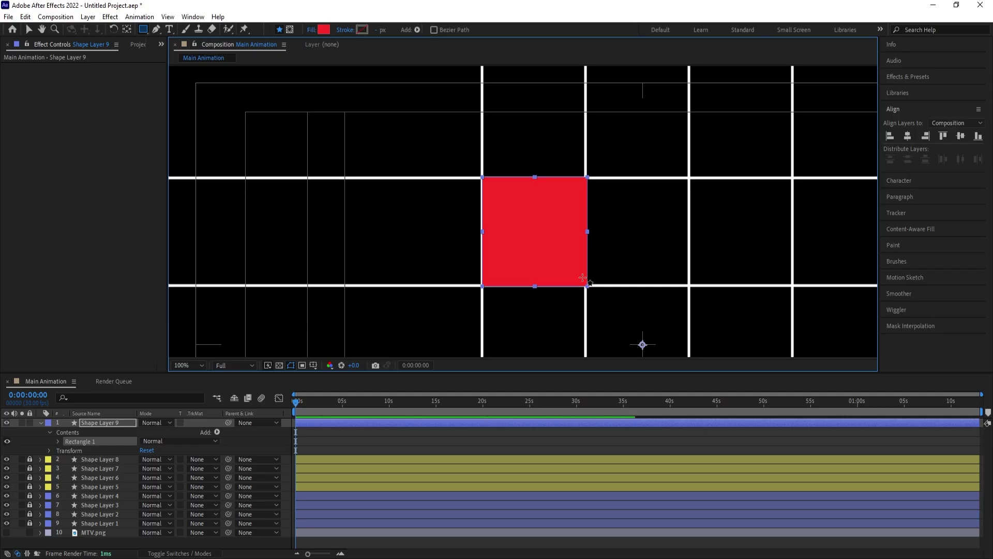
# - Center the red rectangle's anchor point within it and nudge the rectangle slightly left onto the grid line
pyautogui.hotkey('ctrl', 'alt', 'Home')
pyautogui.press('Left')
pyautogui.press('Left')
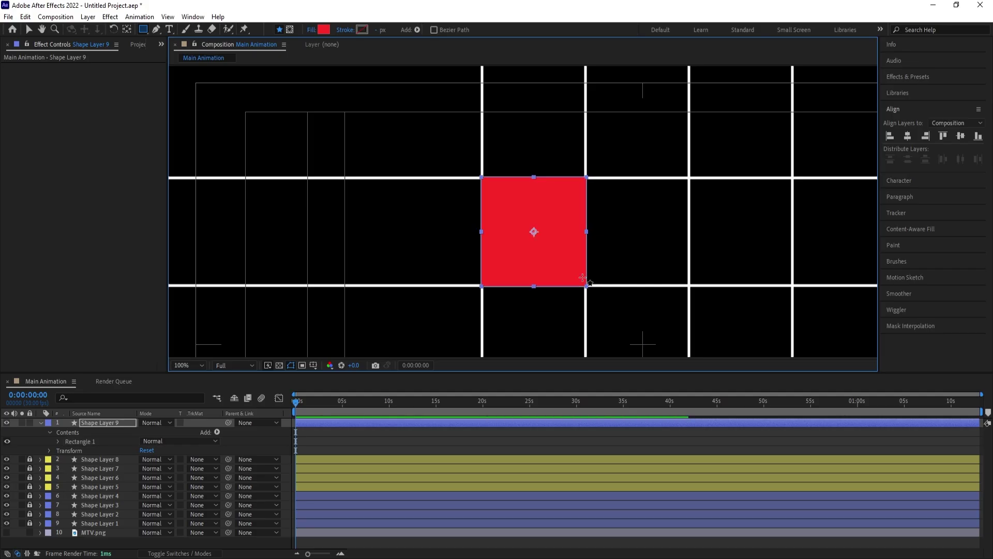
# - Collapse the red rectangle's layer properties and rename the layer as 01
pyautogui.click(42, 423)
pyautogui.press('Return')
pyautogui.write('01')
pyautogui.press('Return')
# - Set the X position of layer 01 to 750
pyautogui.press('p')
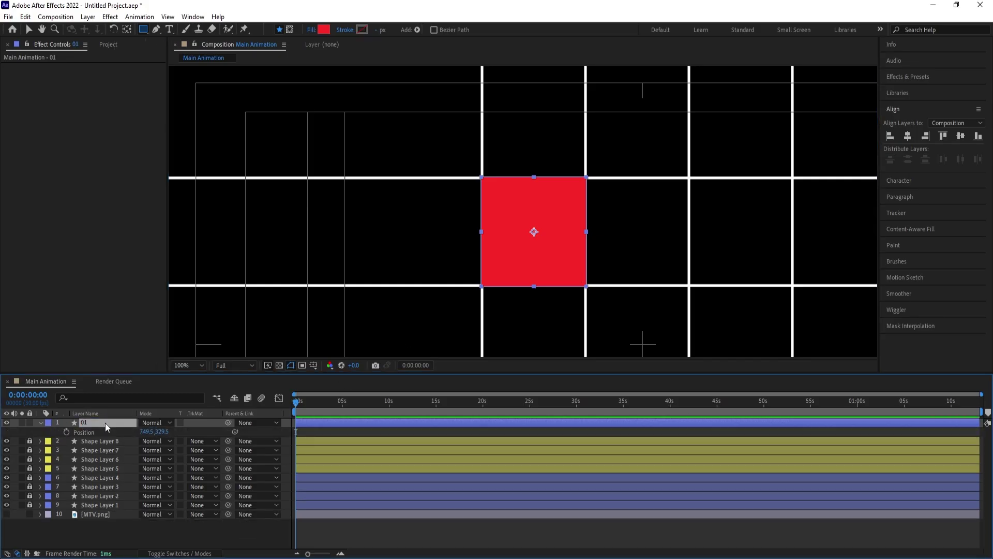
pyautogui.click(149, 432)
pyautogui.write('750')
pyautogui.press('Return')
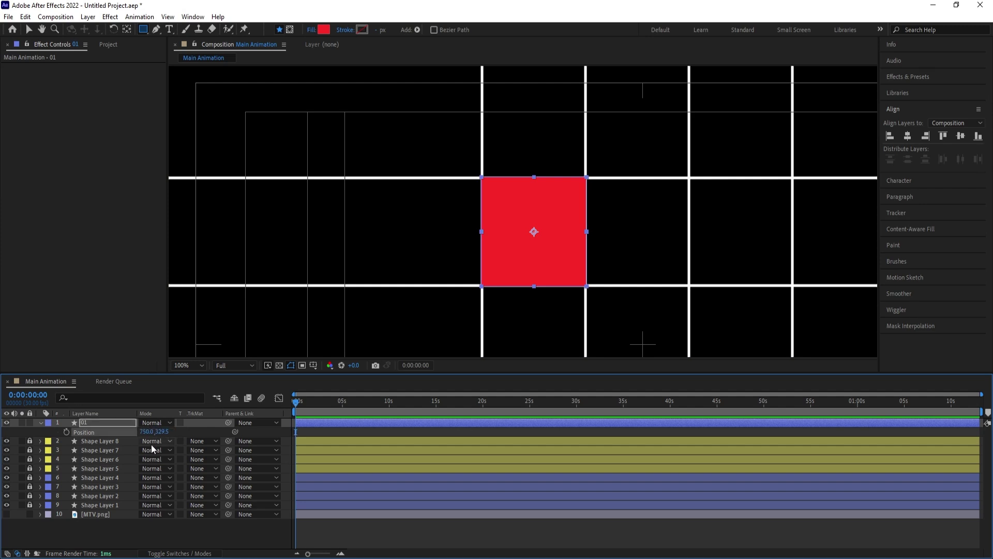
pyautogui.click(338, 431)
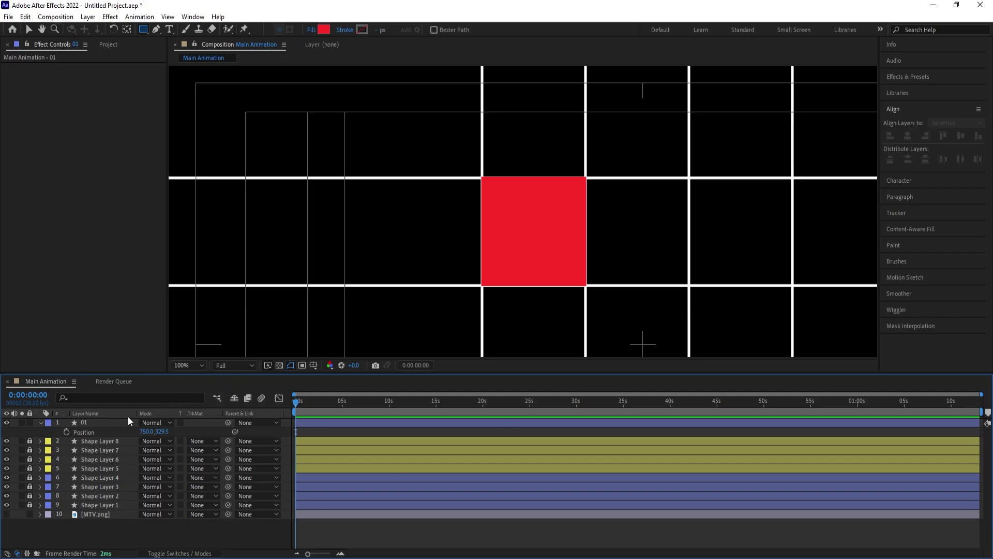
# - Duplicate layer 01 and offset the copy's X position by +200, to 950
pyautogui.click(101, 422)
pyautogui.hotkey('ctrl', 'd')
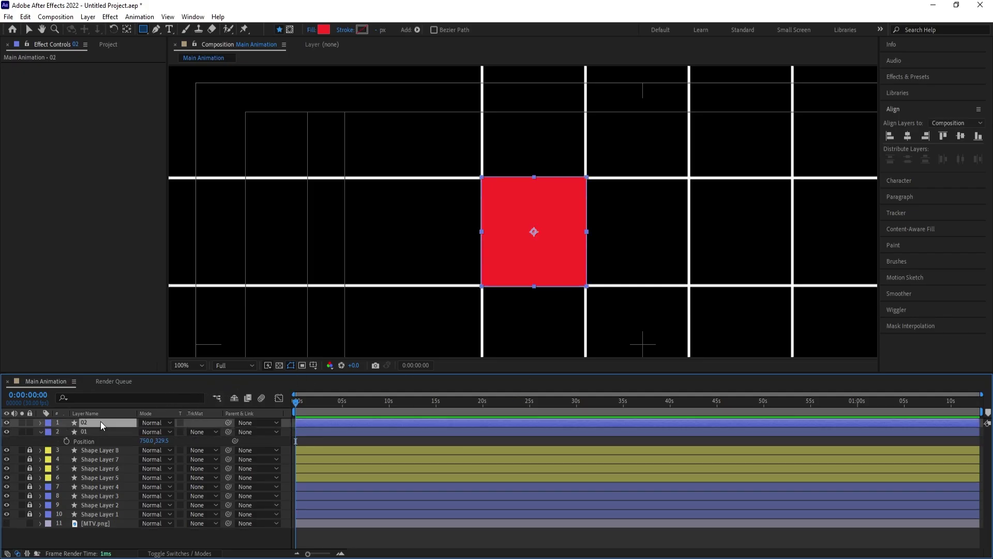
pyautogui.press('p')
pyautogui.click(156, 431)
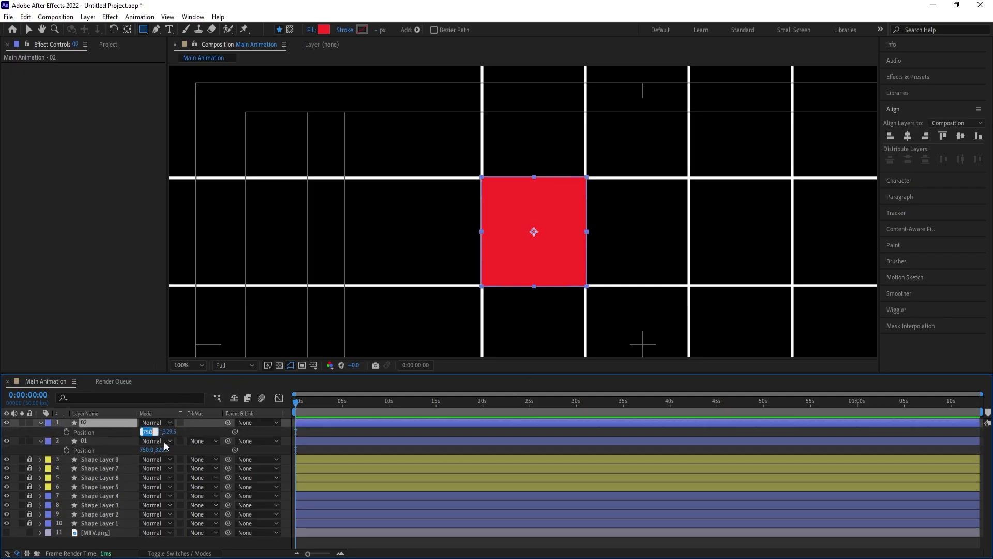
pyautogui.click(155, 431)
pyautogui.write('+200')
pyautogui.press('Return')
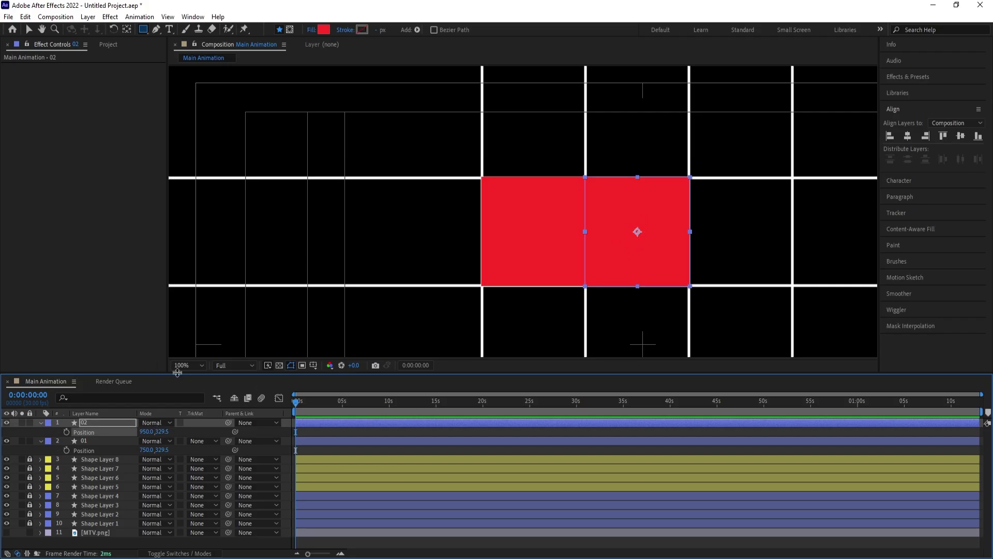
# - Duplicate layer 02 and offset the new copy's X position by +200, to 1150
pyautogui.click(102, 424)
pyautogui.hotkey('ctrl', 'd')
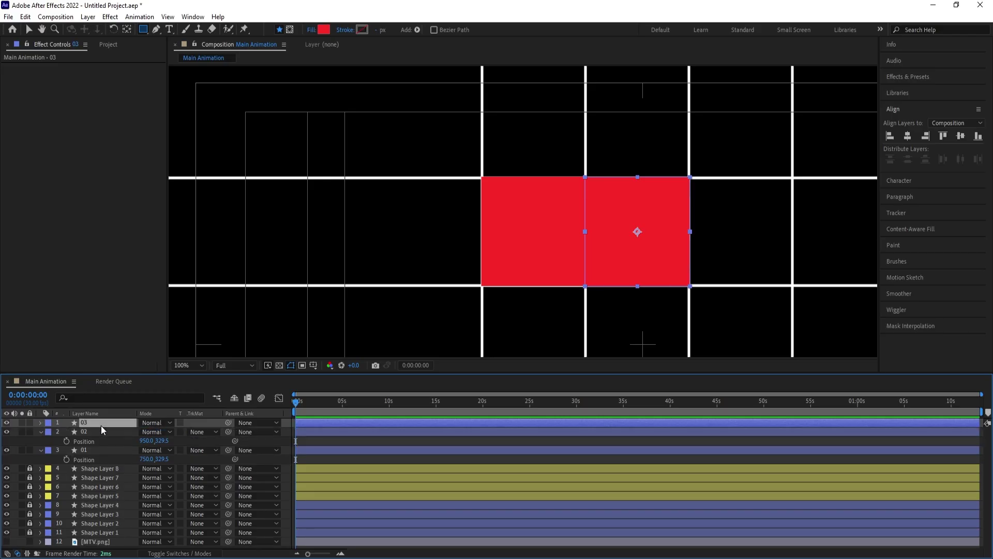
pyautogui.press('p')
pyautogui.click(148, 432)
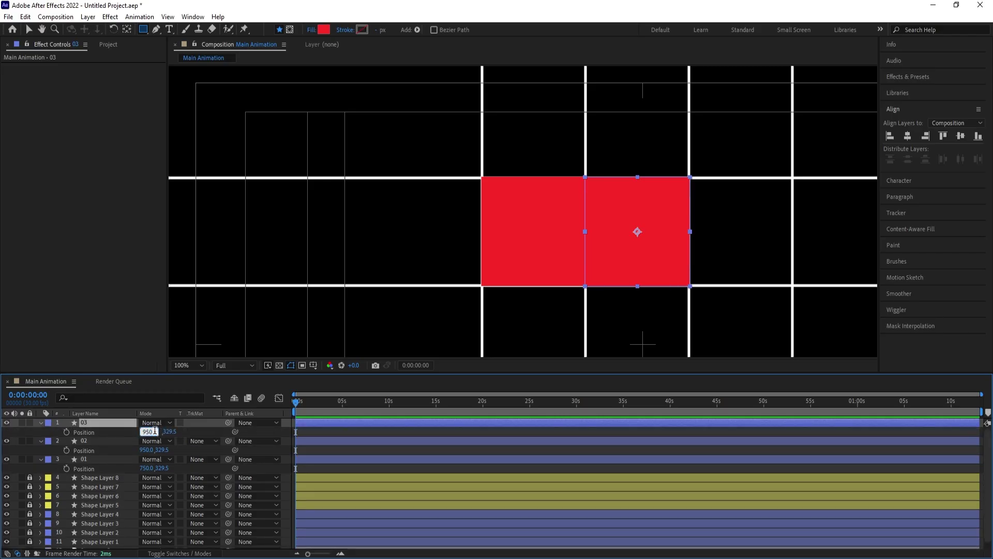
pyautogui.write('+200')
pyautogui.press('Return')
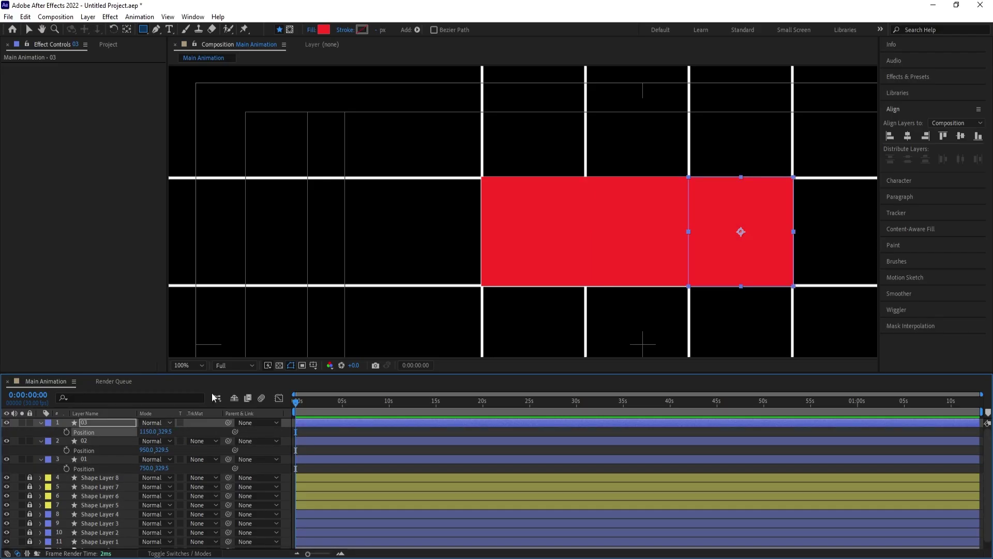
pyautogui.hotkey('ctrl', 'd')
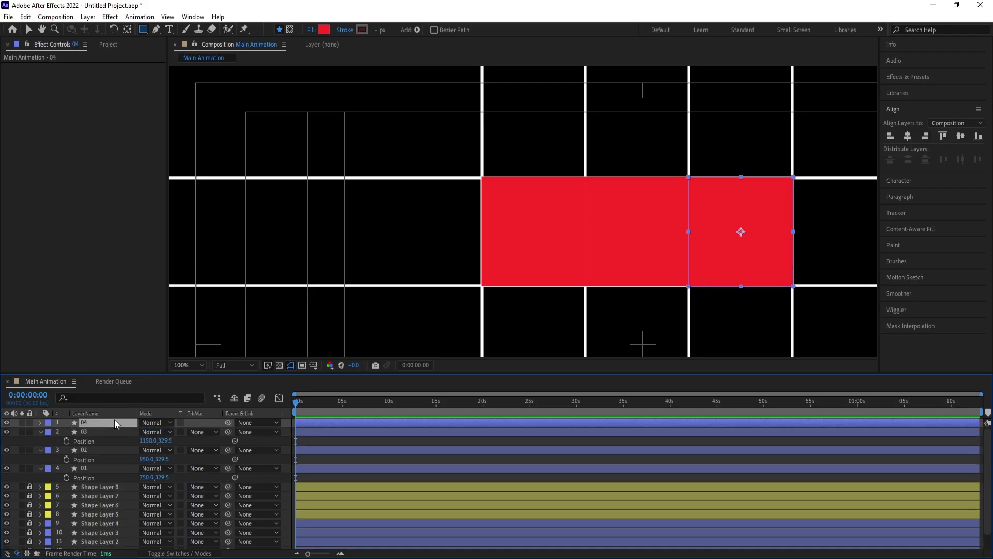
pyautogui.press('p')
pyautogui.click(155, 431)
pyautogui.click(157, 430)
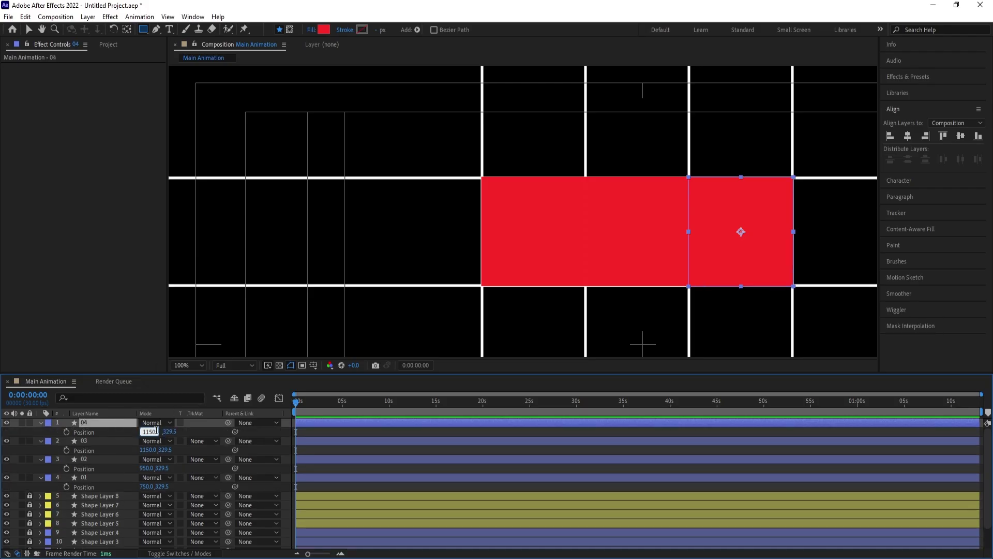
pyautogui.write('+200')
pyautogui.press('Return')
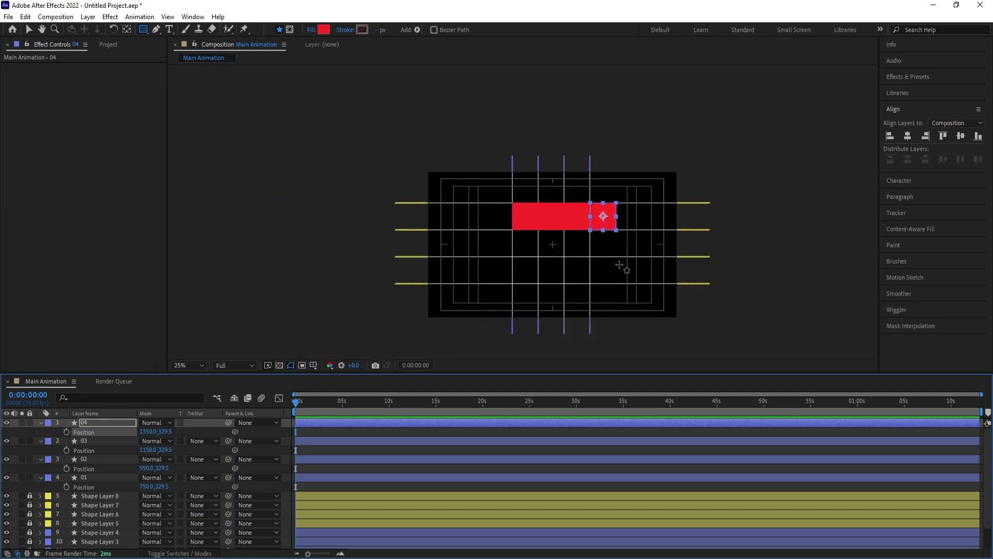
pyautogui.press('v')
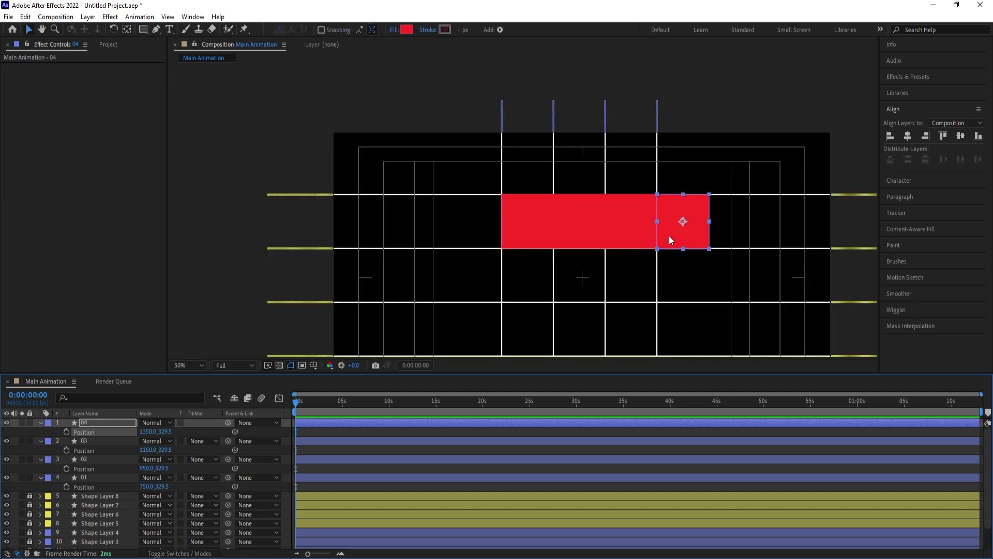
pyautogui.press('Delete')
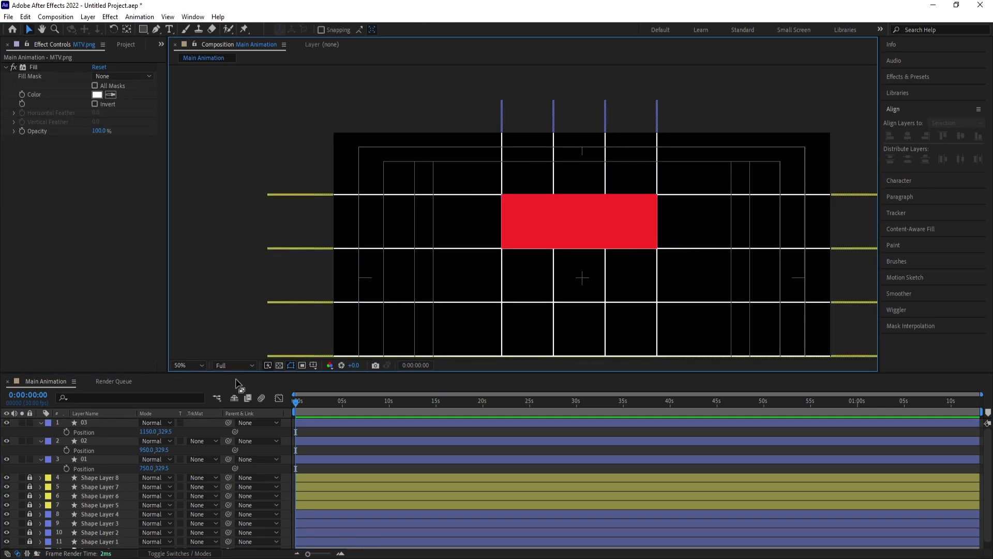
# - Duplicate rectangle layers 01, 02 and 03 and place the copies 04, 05 and 06 at the top of the layer stack
pyautogui.click(103, 458)
pyautogui.keyDown('shift'); pyautogui.click(98, 425); pyautogui.keyUp('shift')
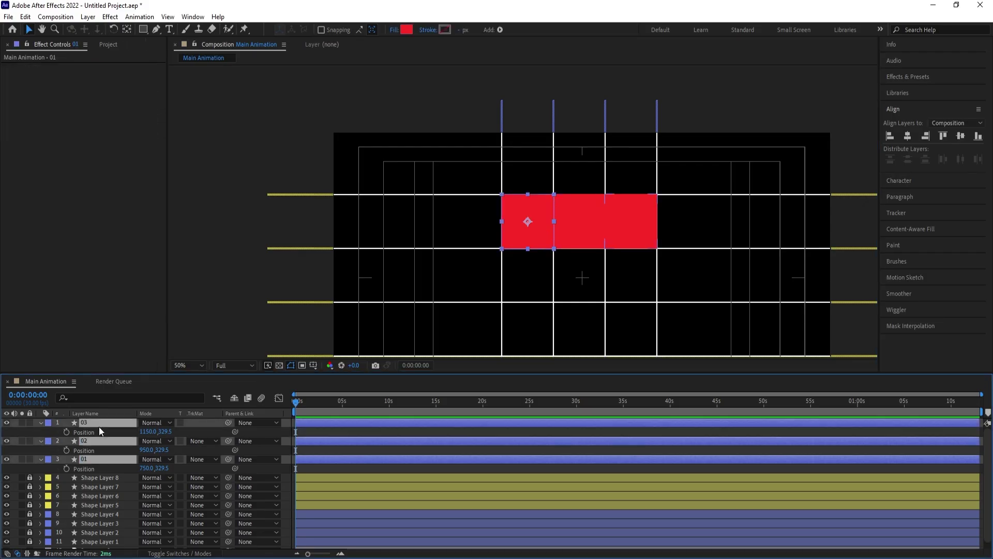
pyautogui.hotkey('ctrl', 'd')
pyautogui.moveTo(101, 452); pyautogui.dragTo(103, 432)
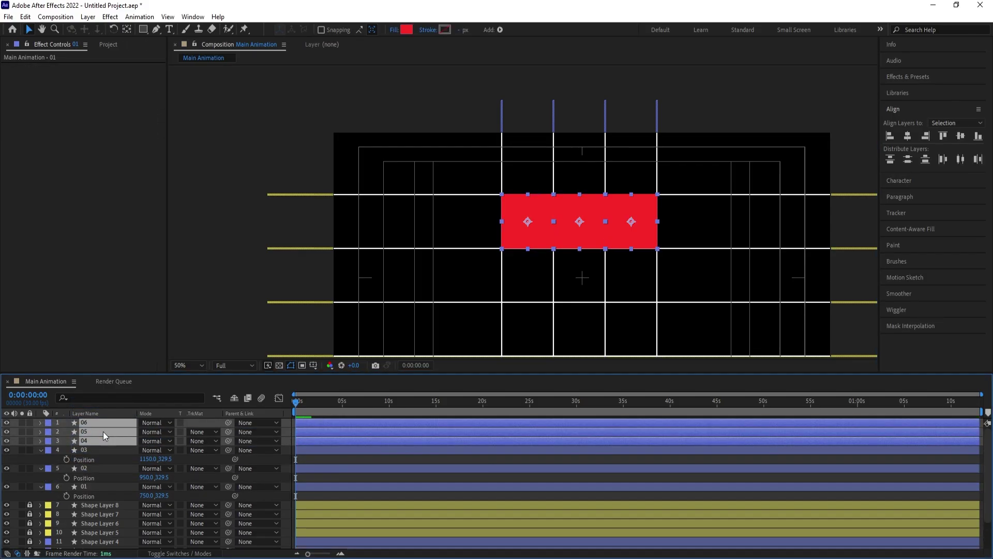
# - Create a null object and parent layers 04, 05 and 06 to it
pyautogui.click(194, 422)
pyautogui.rightClick(194, 421)
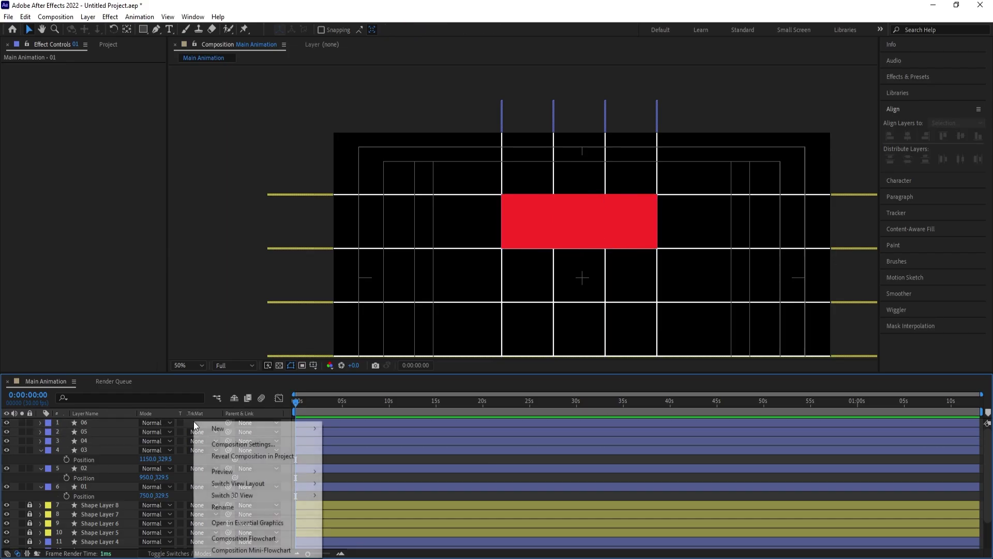
pyautogui.moveTo(305, 428)
pyautogui.click(354, 491)
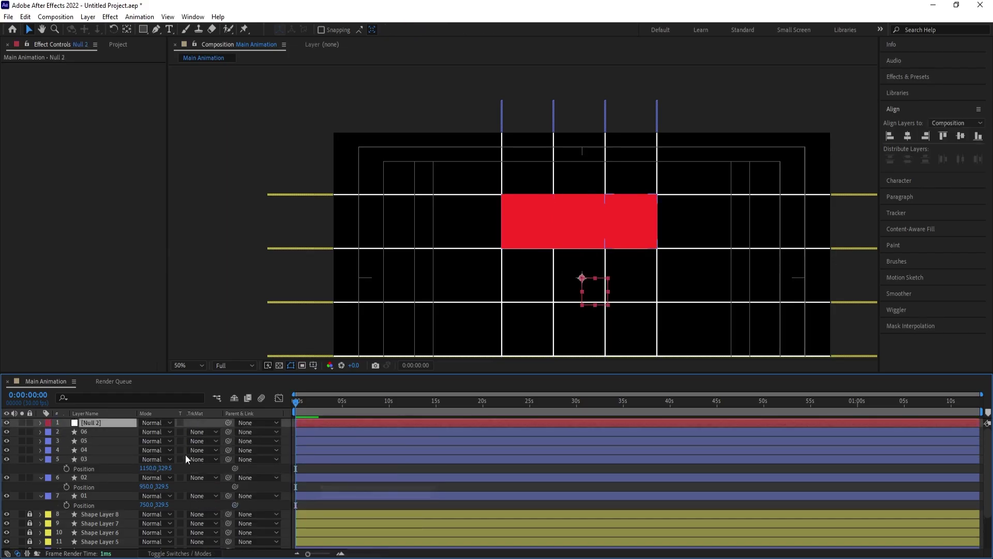
pyautogui.click(93, 432)
pyautogui.keyDown('shift'); pyautogui.click(86, 451); pyautogui.keyUp('shift')
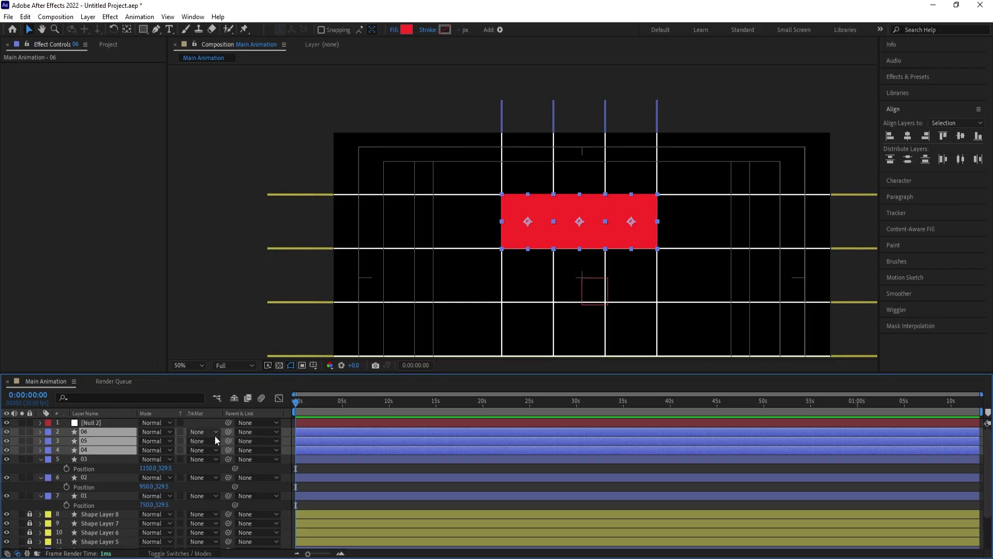
pyautogui.moveTo(229, 433); pyautogui.dragTo(104, 421)
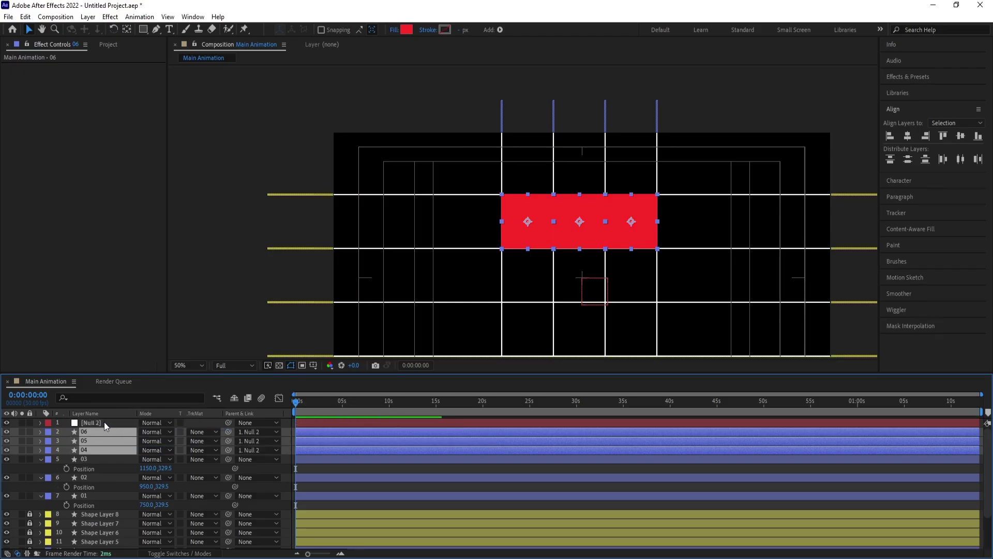
# - Offset the null's Y position by +200, to 740, to move the copied row of rectangles down one grid cell
pyautogui.click(104, 421)
pyautogui.press('p')
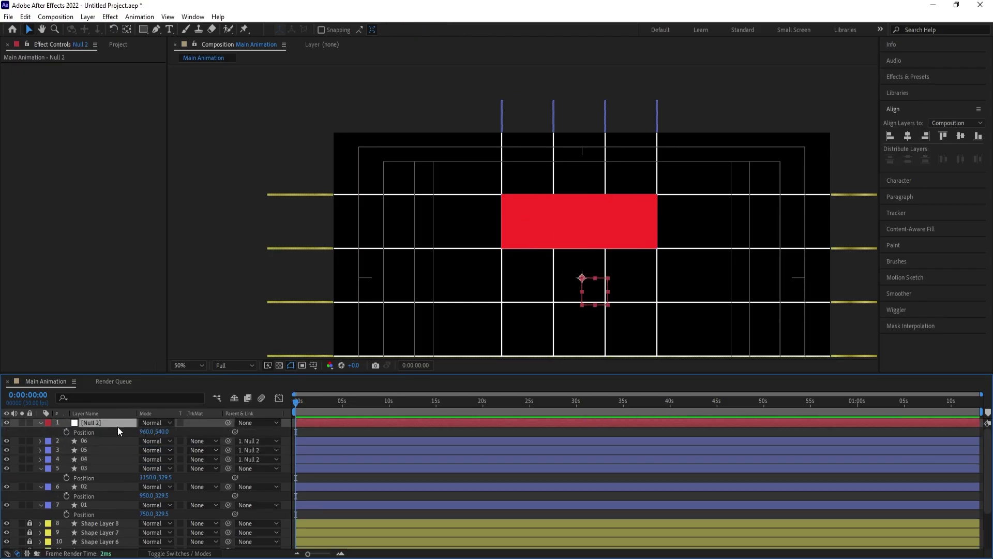
pyautogui.click(170, 431)
pyautogui.write('+200')
pyautogui.press('Return')
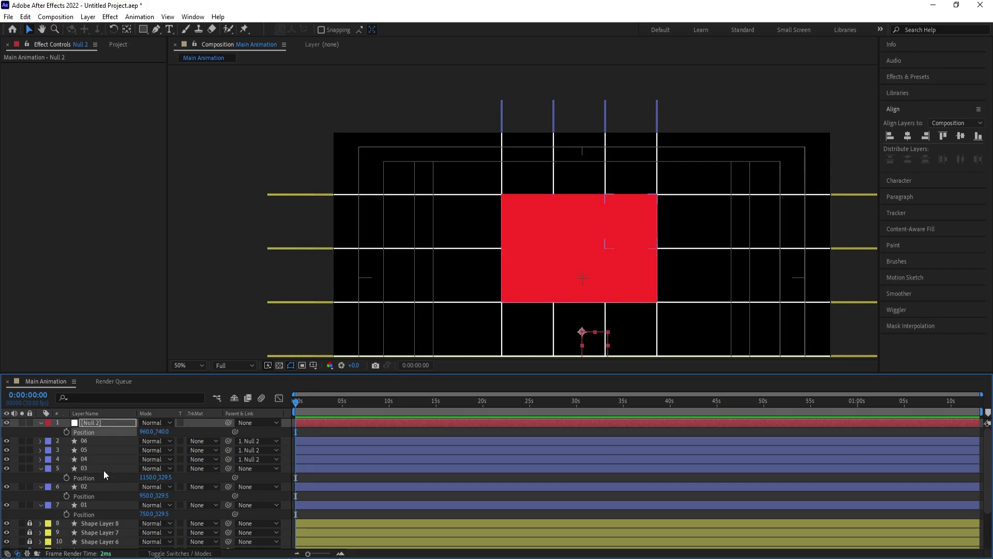
# - Duplicate layers 04, 05 and 06 and place the copies 07, 08 and 09 directly above them
pyautogui.click(91, 458)
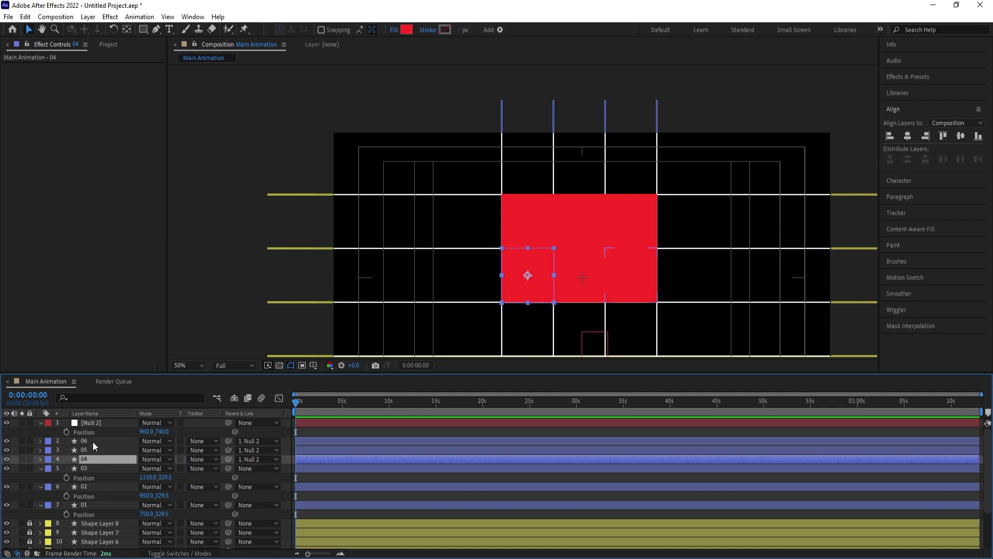
pyautogui.keyDown('shift'); pyautogui.click(91, 440); pyautogui.keyUp('shift')
pyautogui.hotkey('ctrl', 'd')
pyautogui.moveTo(89, 459); pyautogui.dragTo(88, 449)
# - Set the parent of layers 04, 05 and 06 to None
pyautogui.click(84, 468)
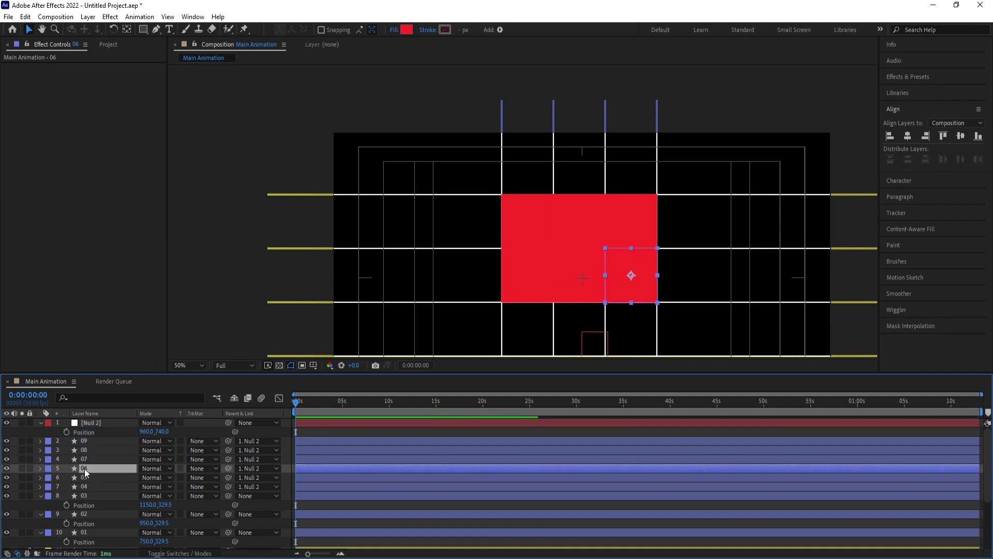
pyautogui.keyDown('shift'); pyautogui.click(88, 477); pyautogui.keyUp('shift')
pyautogui.keyDown('shift'); pyautogui.click(88, 486); pyautogui.keyUp('shift')
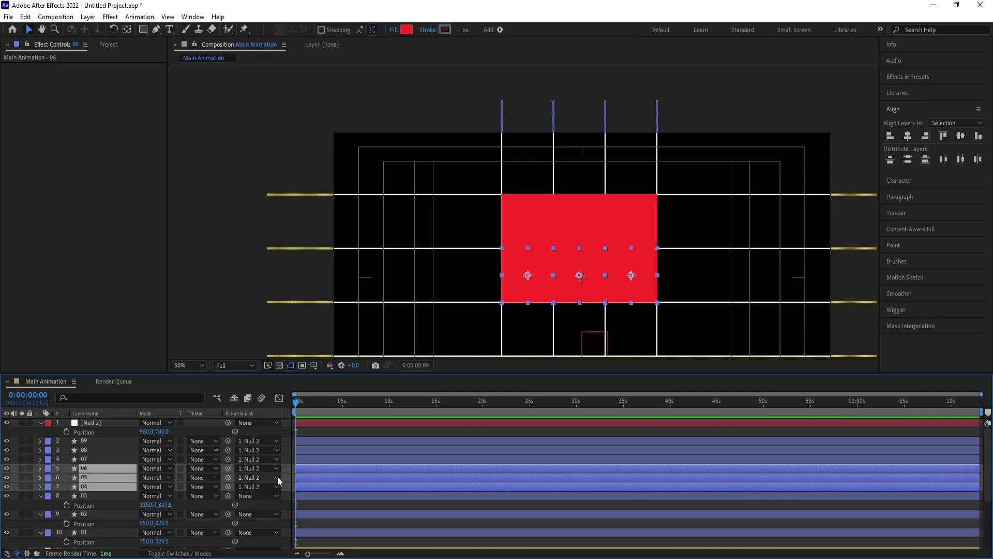
pyautogui.click(266, 470)
pyautogui.click(268, 231)
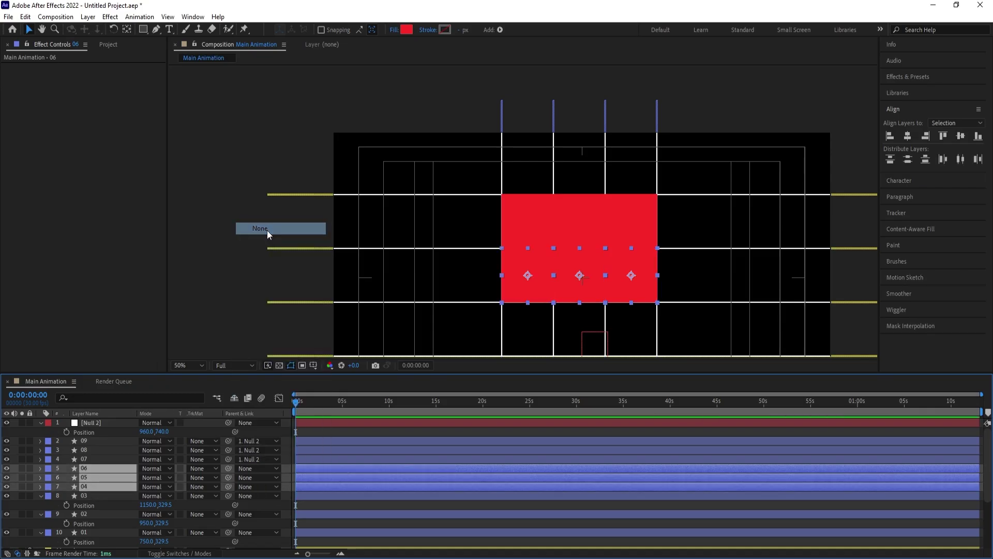
# - Offset the null's Y position by another +200, to 940, and delete the null layer
pyautogui.click(118, 424)
pyautogui.click(165, 431)
pyautogui.click(173, 431)
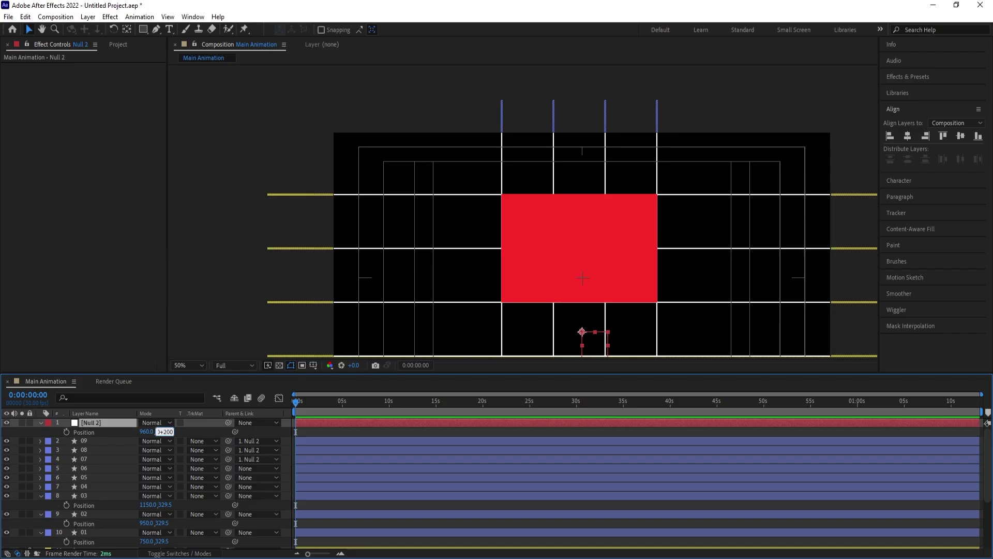
pyautogui.write('+200')
pyautogui.press('Return')
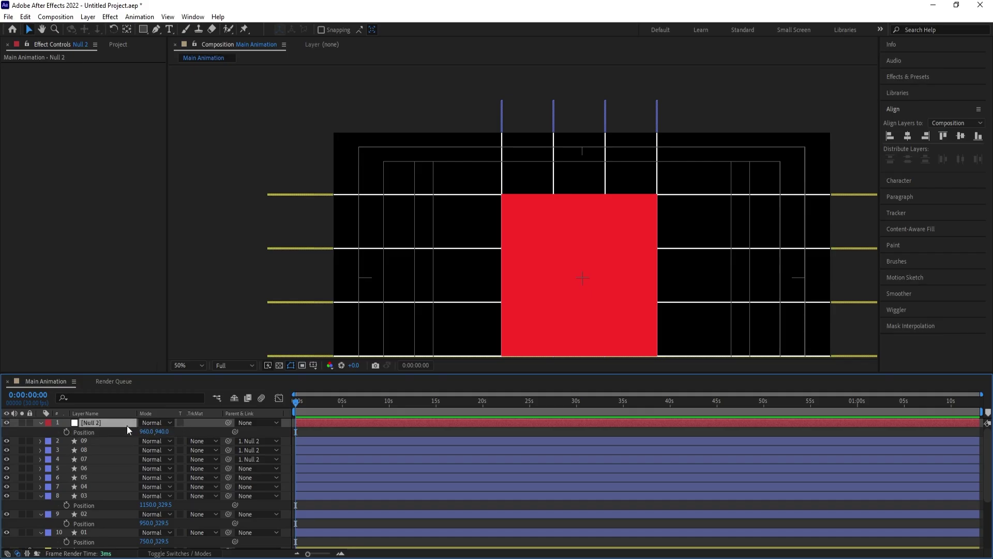
pyautogui.press('Delete')
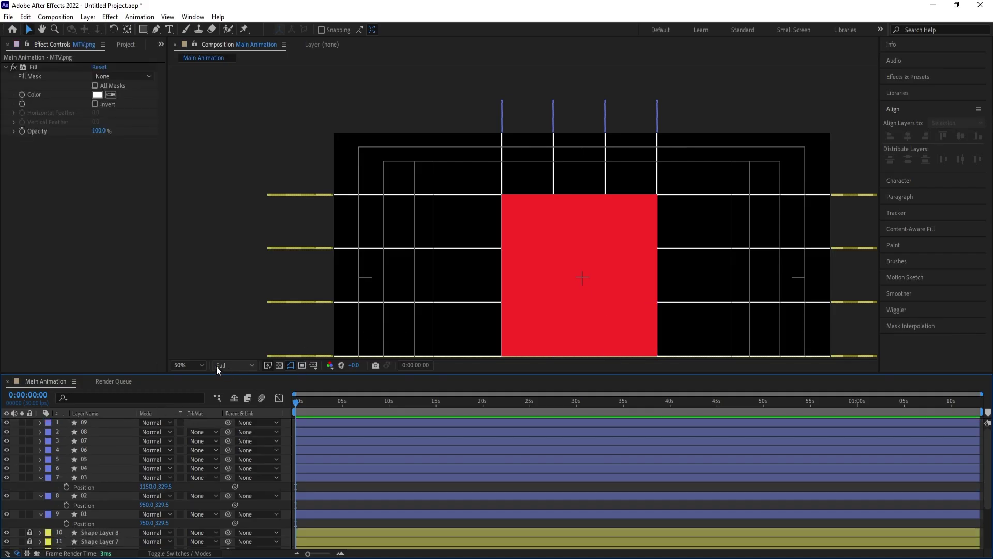
# - Fit the composition in the viewer and collapse the open layer properties
pyautogui.click(194, 363)
pyautogui.click(206, 172)
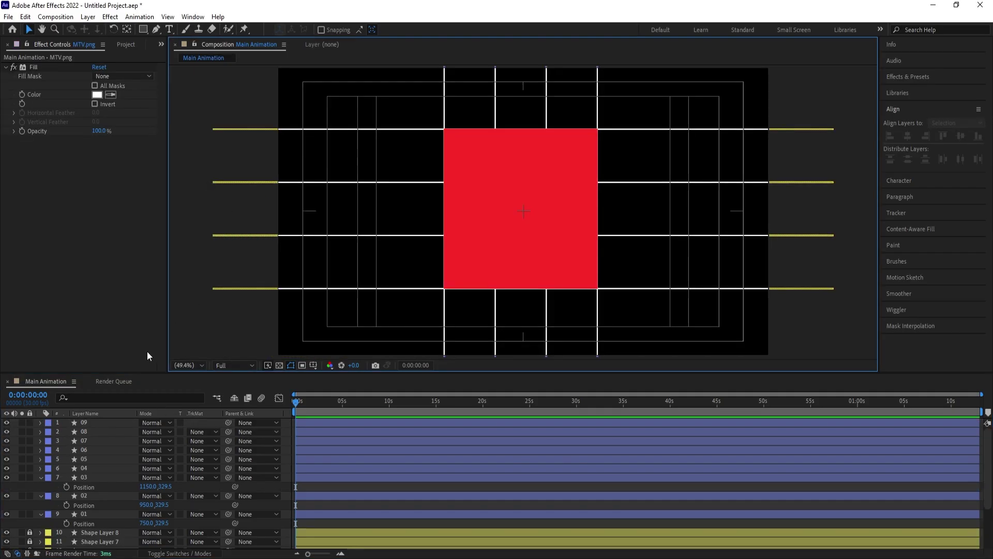
pyautogui.press('u')
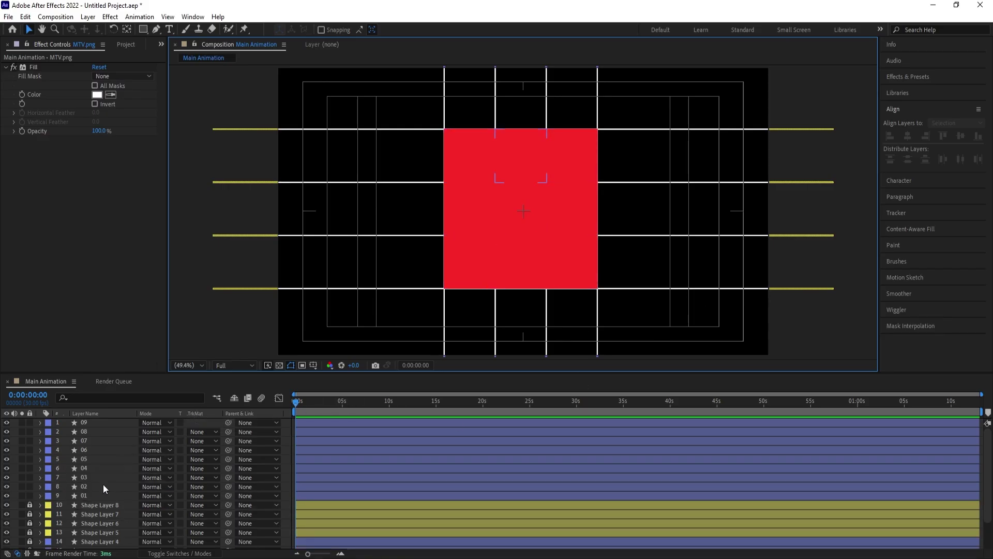
# - Make the MTV.png layer visible and solo it, with no layer selected
pyautogui.scroll(-2, 101, 464)
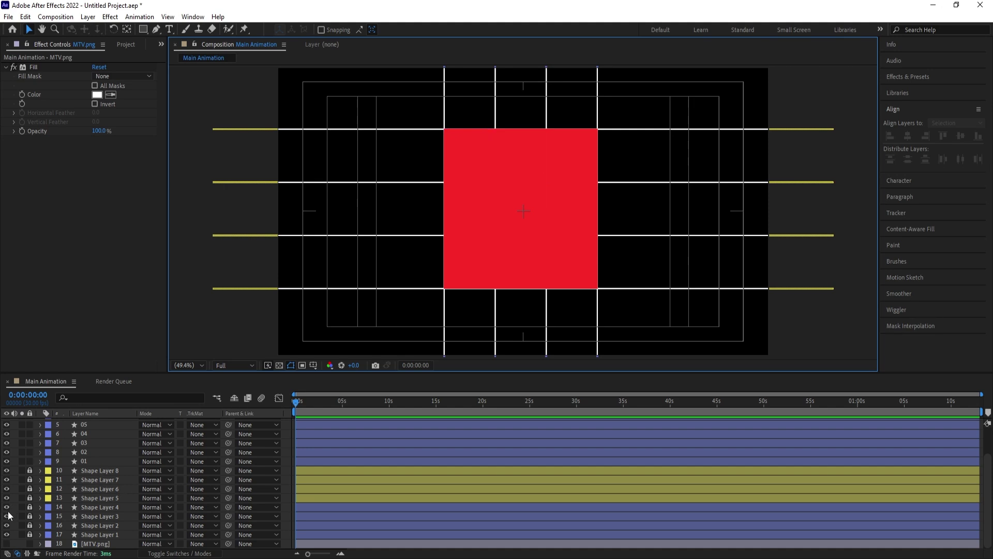
pyautogui.click(6, 543)
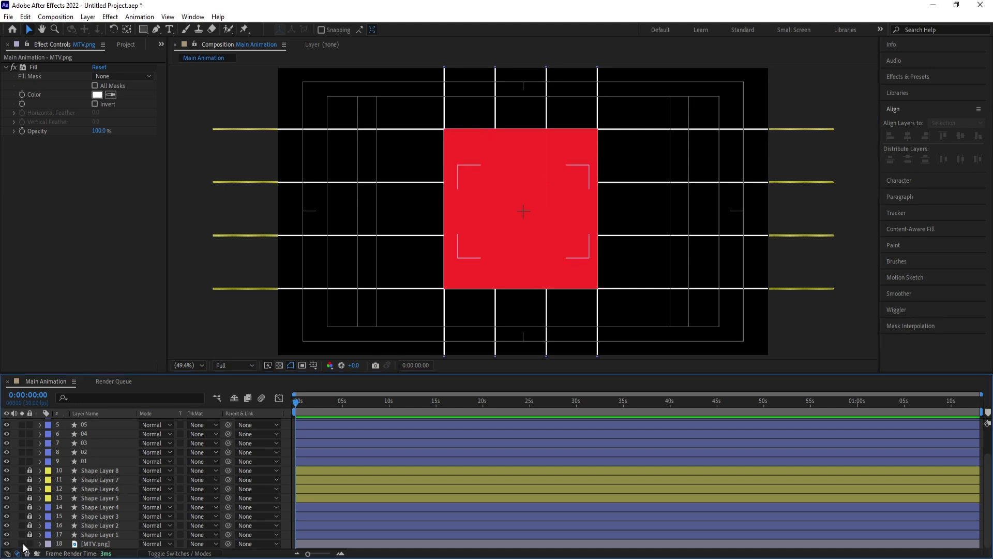
pyautogui.click(21, 544)
pyautogui.press('F2')
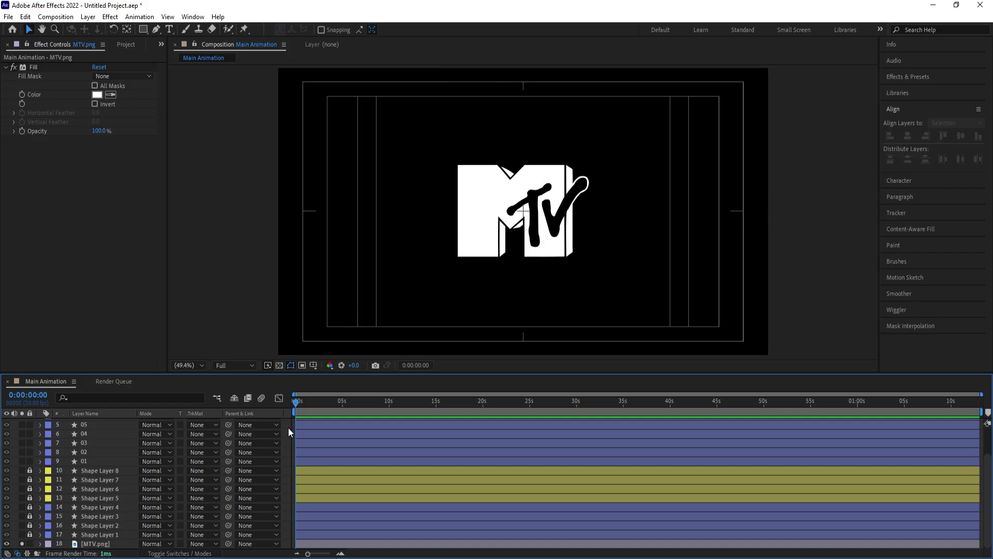
# - Keyframe MTV.png's position to slide in from about 1505, 540 at the start to 960, 540 at 0:00:01:15
pyautogui.click(70, 546)
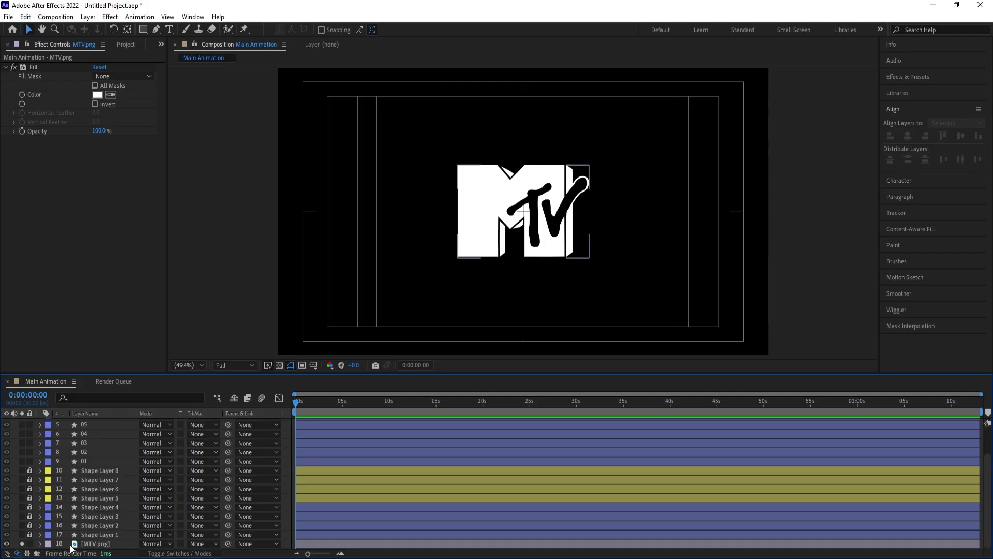
pyautogui.click(80, 545)
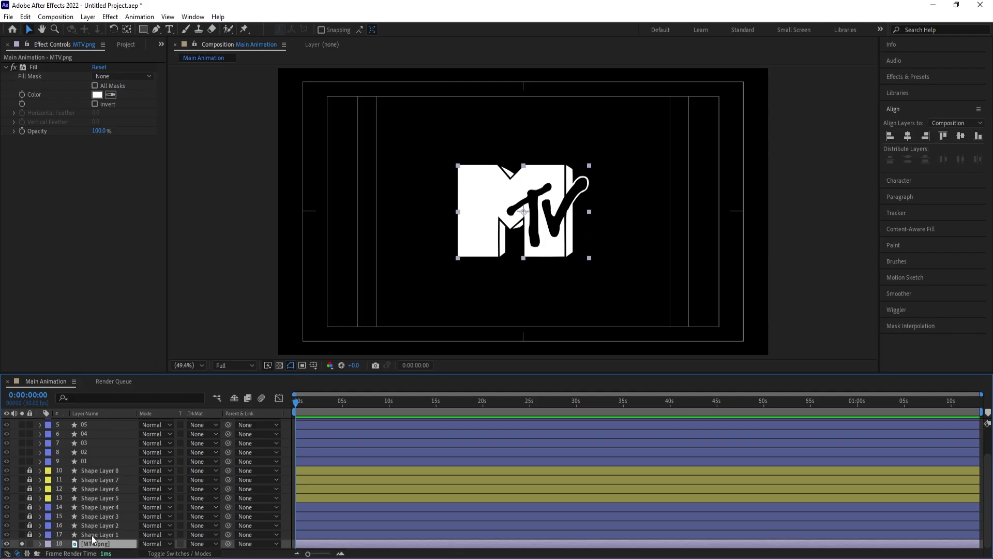
pyautogui.press('p')
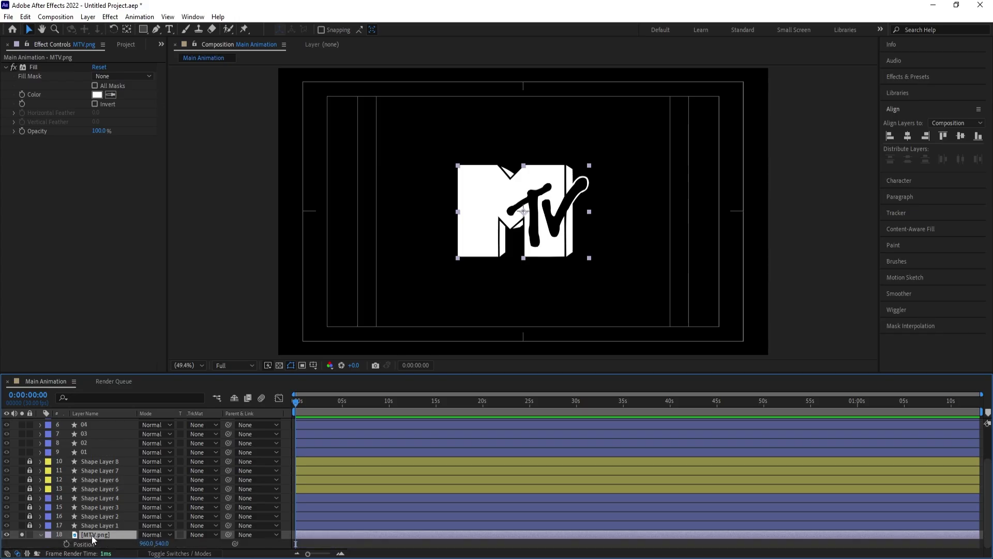
pyautogui.click(66, 544)
pyautogui.scroll(3, 310, 445)
pyautogui.scroll(2, 406, 418)
pyautogui.click(407, 405)
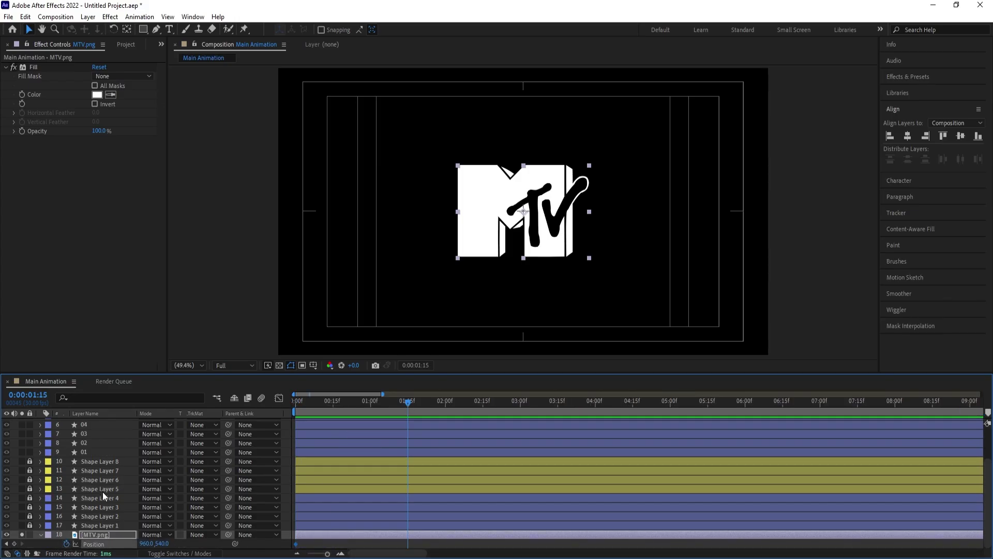
pyautogui.press('Home')
pyautogui.moveTo(480, 230); pyautogui.dragTo(618, 217)
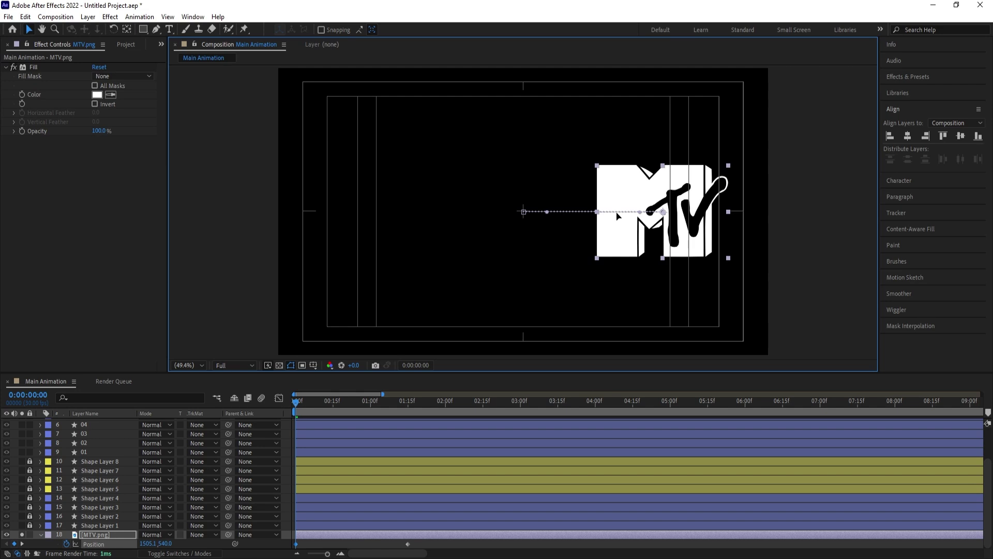
# - Duplicate MTV.png and replace the copy's first position keyframe so it starts below the center at about 960, 937
pyautogui.click(121, 536)
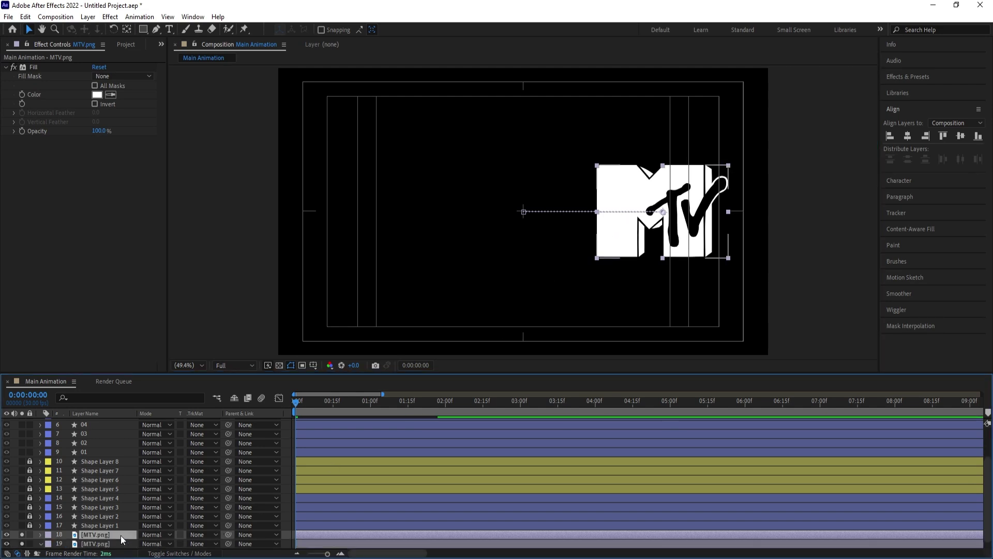
pyautogui.hotkey('ctrl', 'd')
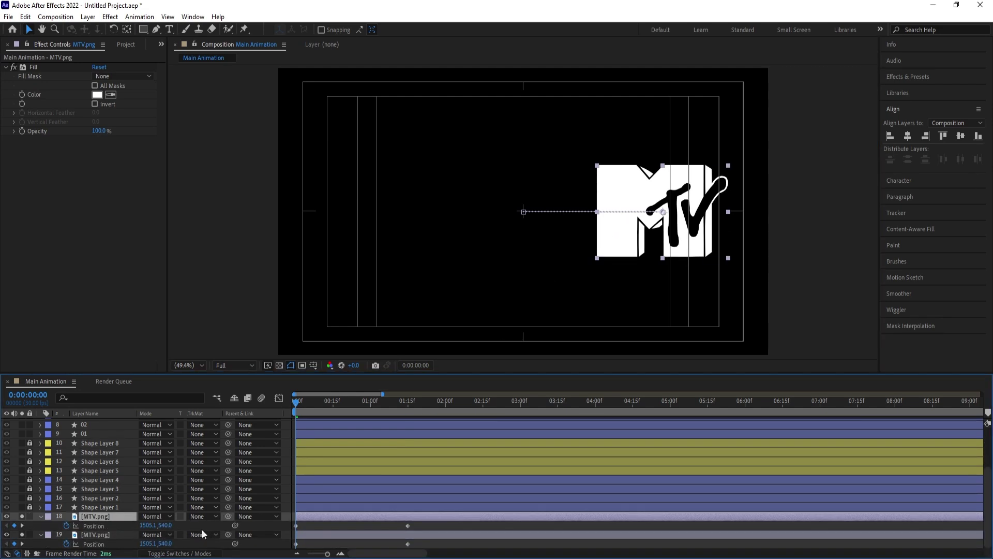
pyautogui.click(296, 526)
pyautogui.press('Delete')
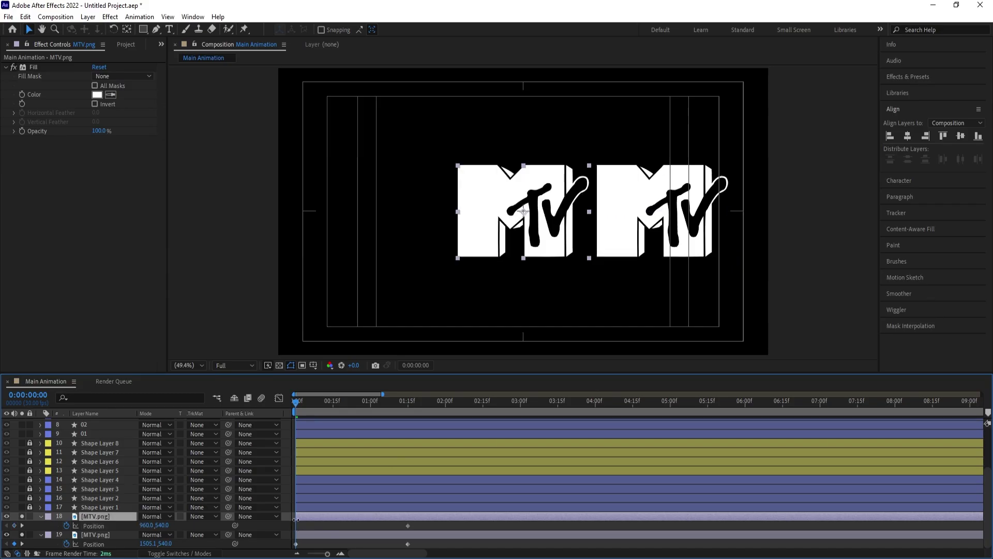
pyautogui.moveTo(564, 188); pyautogui.dragTo(570, 293)
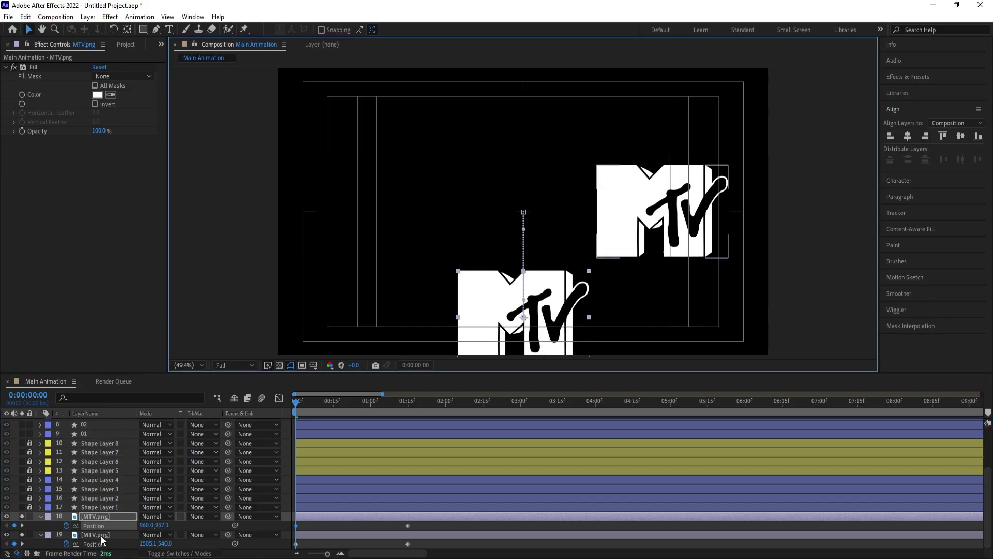
# - Duplicate the lower logo layer and replace the copy's first position keyframe so it starts left of center at about 405, 540
pyautogui.click(91, 523)
pyautogui.hotkey('ctrl', 'd')
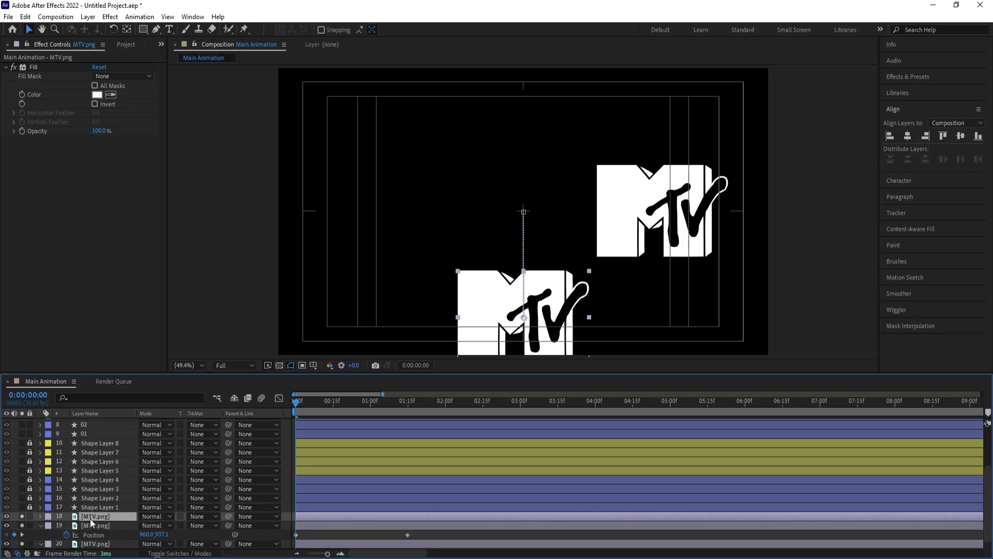
pyautogui.press('u')
pyautogui.click(296, 526)
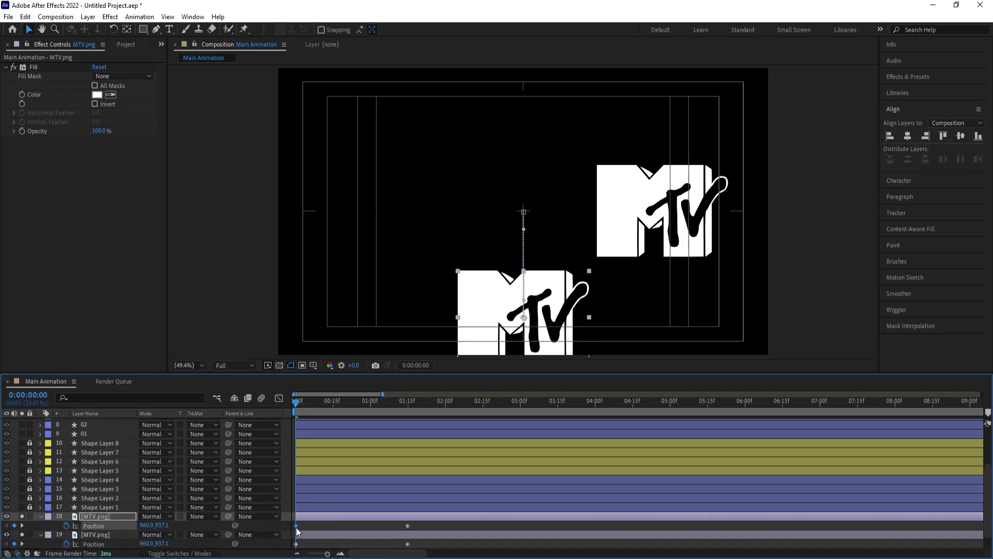
pyautogui.press('Delete')
pyautogui.moveTo(521, 239); pyautogui.dragTo(379, 239)
# - Duplicate the left logo layer, replace the copy's first position keyframe with about 960, 127 above the center, and preview the animation
pyautogui.click(95, 517)
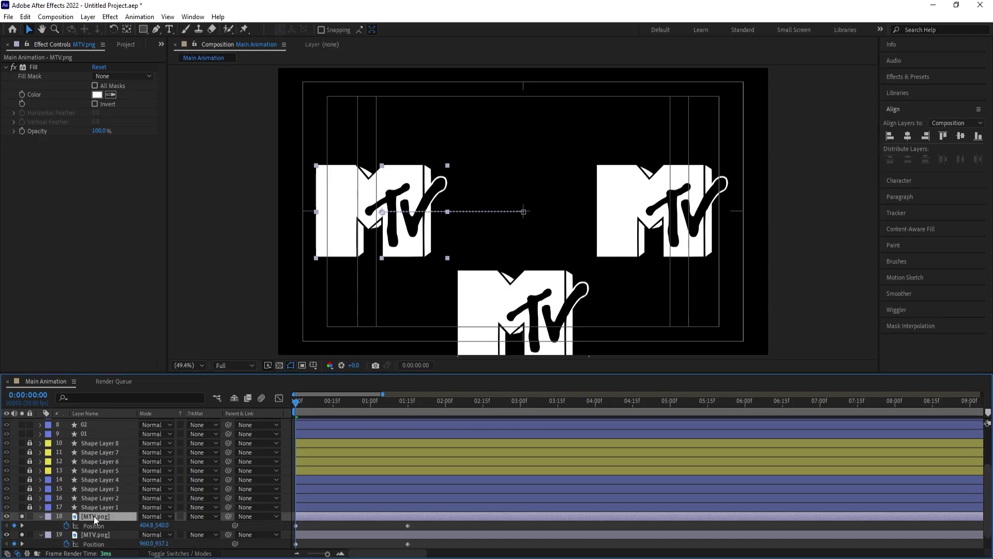
pyautogui.hotkey('ctrl', 'd')
pyautogui.press('u')
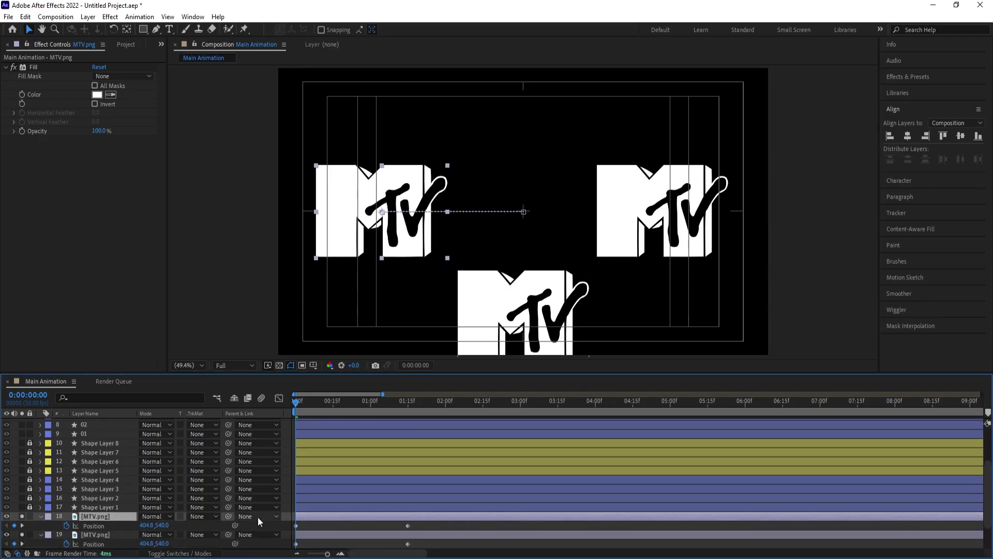
pyautogui.click(296, 525)
pyautogui.press('Delete')
pyautogui.moveTo(540, 241); pyautogui.dragTo(539, 133)
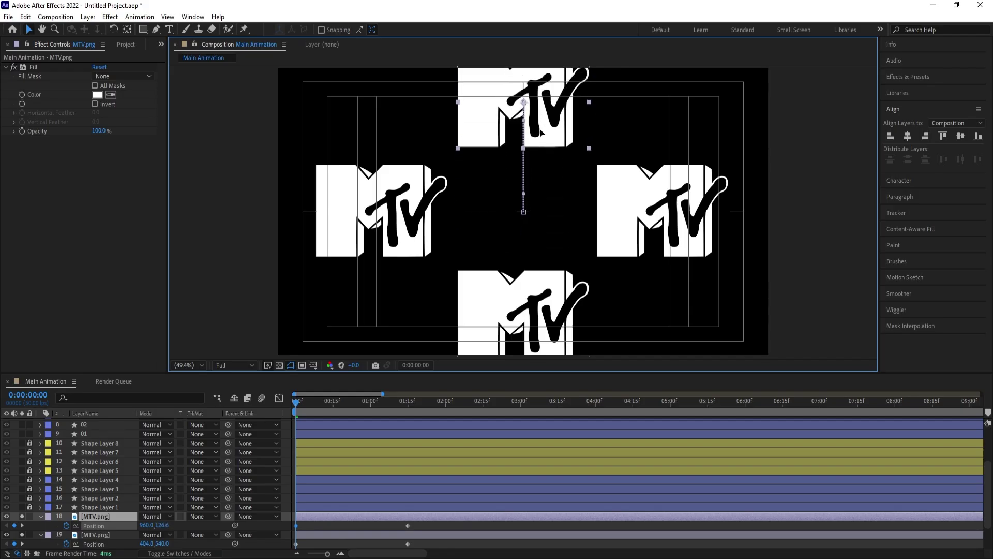
pyautogui.press('space')
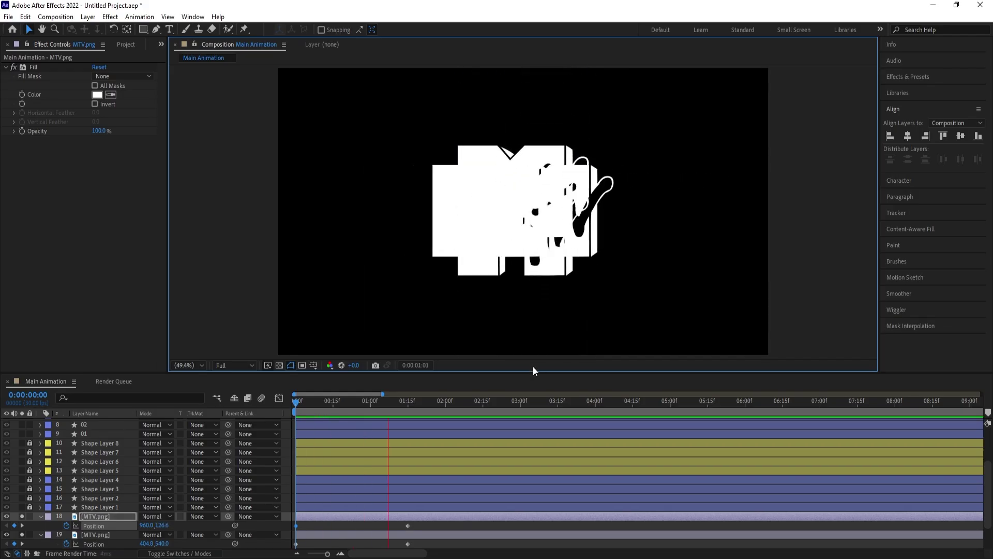
# - Apply Easy Ease to all position keyframes of the four MTV.png layers
pyautogui.press('space')
pyautogui.scroll(-2, 398, 430)
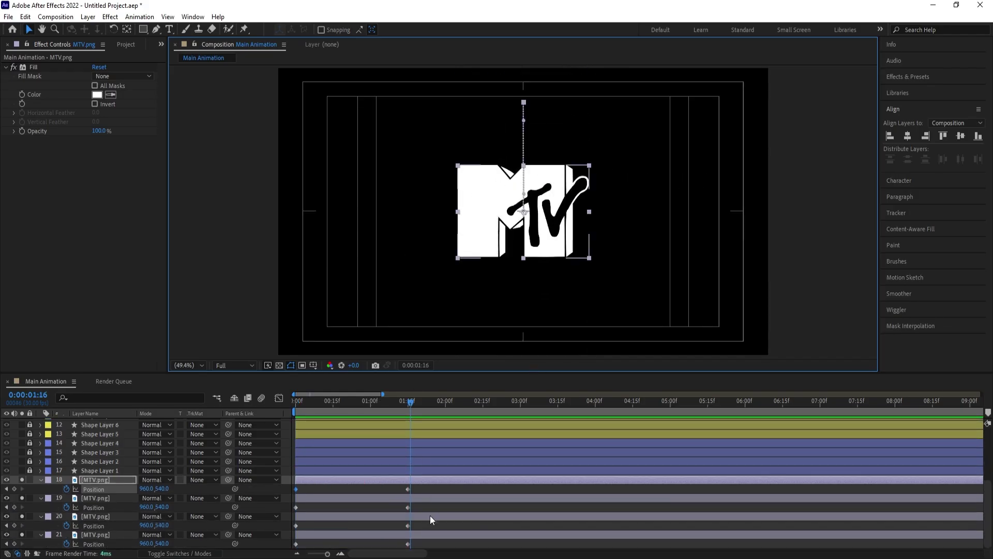
pyautogui.moveTo(425, 545); pyautogui.dragTo(280, 462)
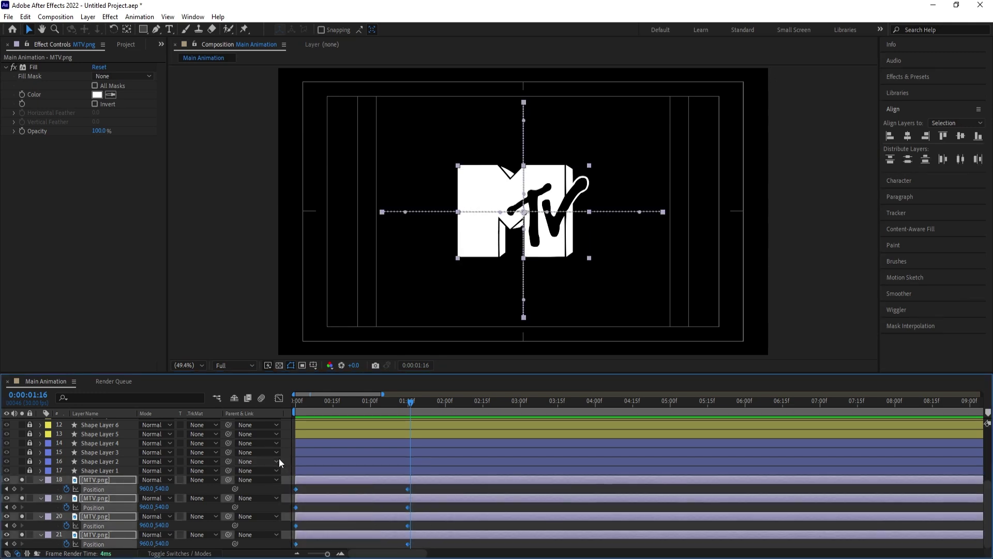
pyautogui.press('F9')
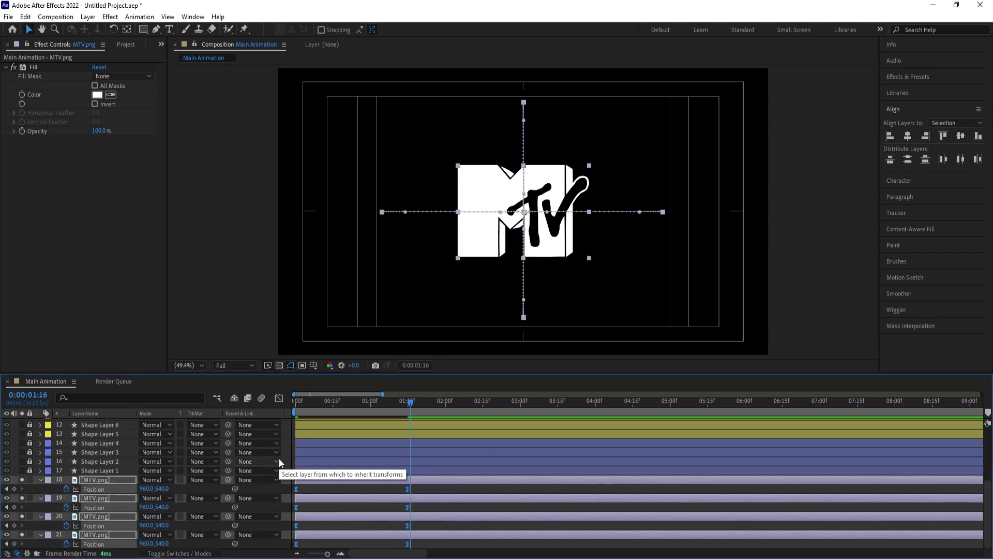
# - Reshape the logo layers' position speed curves to peak early and slow gradually into the last keyframe, and preview the motion
pyautogui.click(279, 398)
pyautogui.moveTo(437, 472); pyautogui.dragTo(353, 519)
pyautogui.press('Home')
pyautogui.press('space')
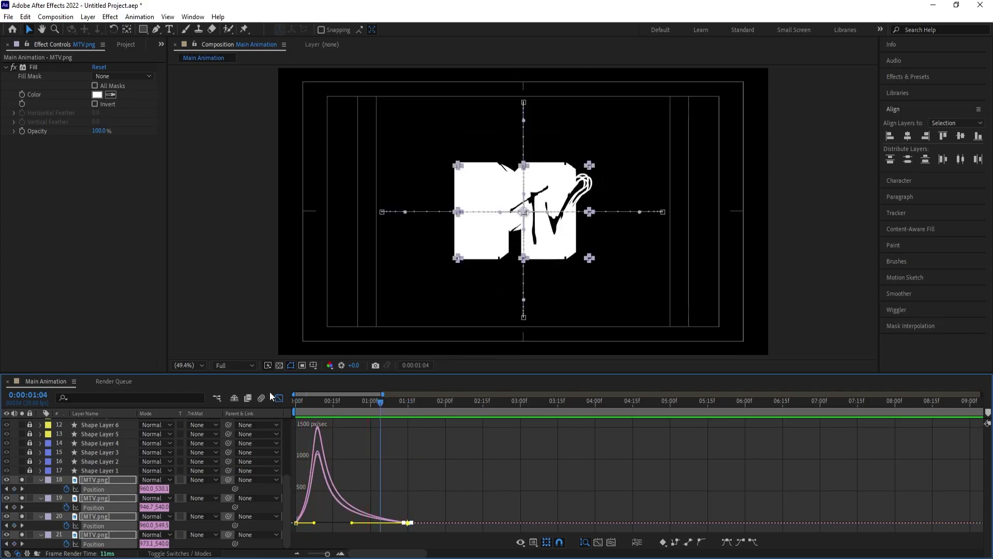
pyautogui.click(279, 398)
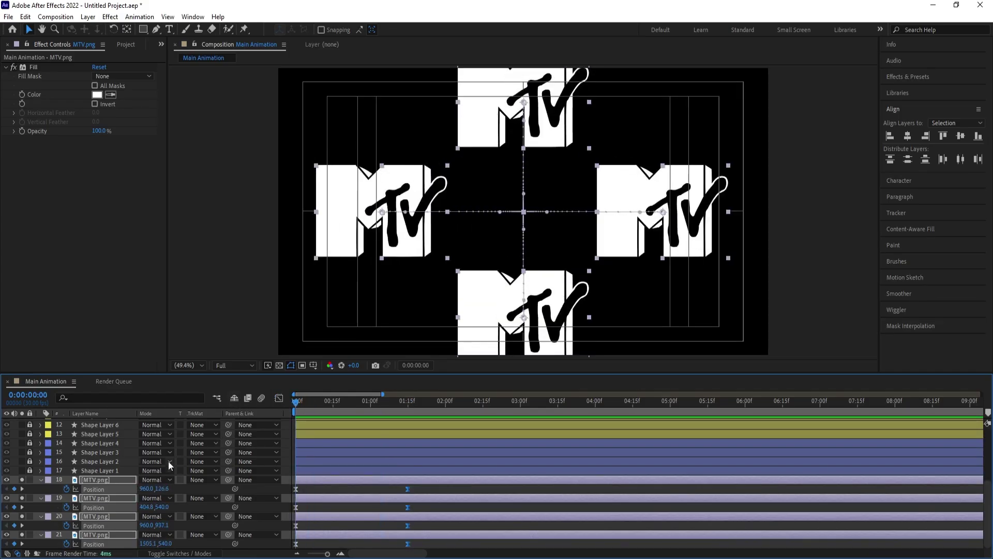
# - Turn off solo on the four MTV.png layers and collapse their keyframed properties
pyautogui.scroll(1, 116, 480)
pyautogui.scroll(-1, 35, 498)
pyautogui.click(23, 479)
pyautogui.click(22, 480)
pyautogui.click(312, 489)
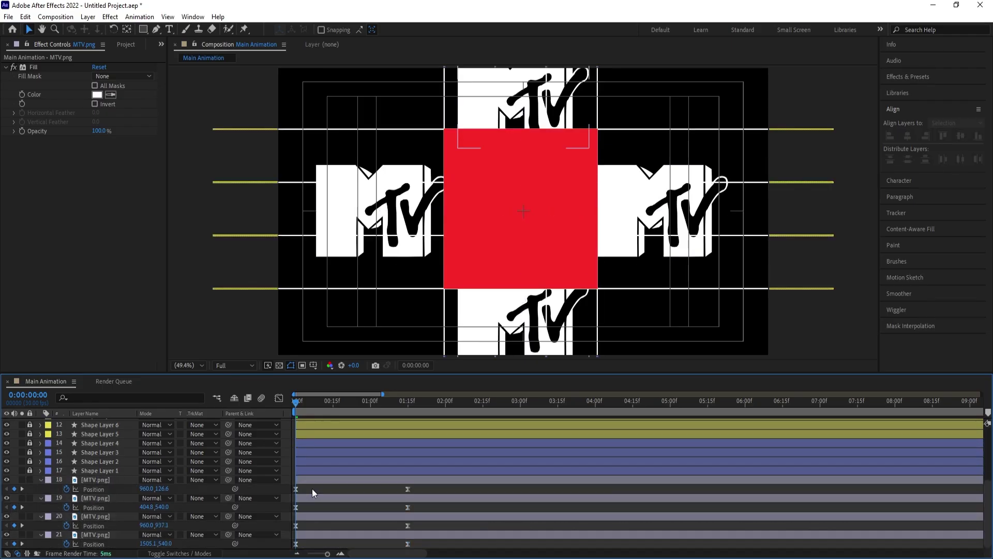
pyautogui.press('u')
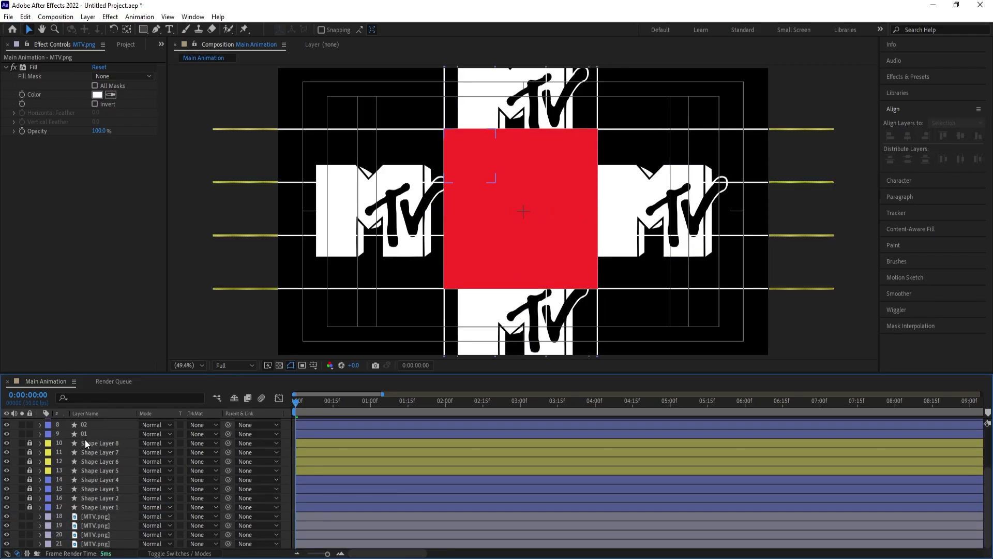
# - Move the right-hand logo layer directly beneath rectangle 01 and set its track matte to Alpha Matte "01"
pyautogui.click(89, 544)
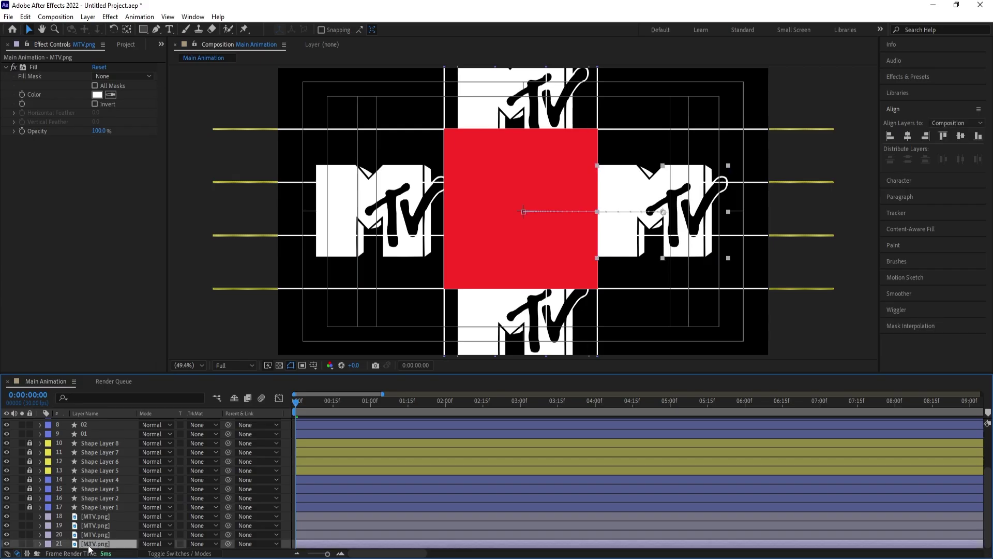
pyautogui.moveTo(92, 547); pyautogui.dragTo(99, 437)
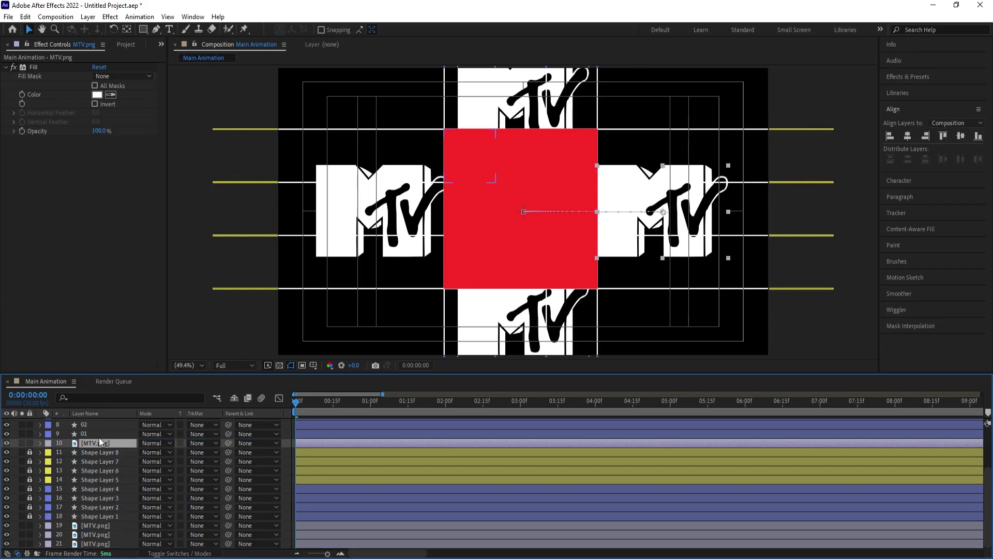
pyautogui.scroll(1, 230, 484)
pyautogui.click(204, 472)
pyautogui.click(214, 498)
# - Move the lower logo layer directly beneath rectangle 03 and set its track matte to Alpha Matte "03"
pyautogui.scroll(-1, 84, 528)
pyautogui.moveTo(89, 544); pyautogui.dragTo(105, 492)
pyautogui.scroll(-4, 111, 487)
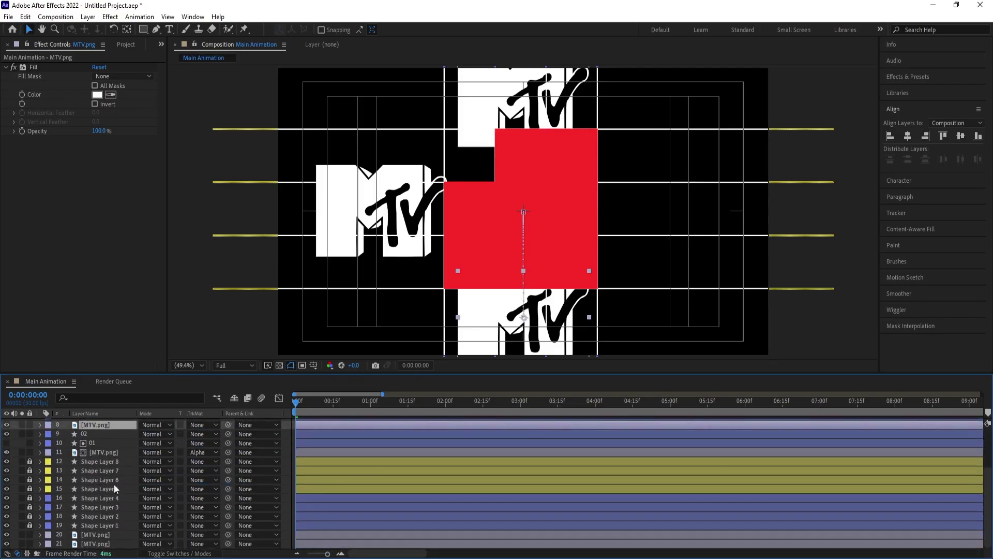
pyautogui.scroll(2, 129, 471)
pyautogui.click(211, 452)
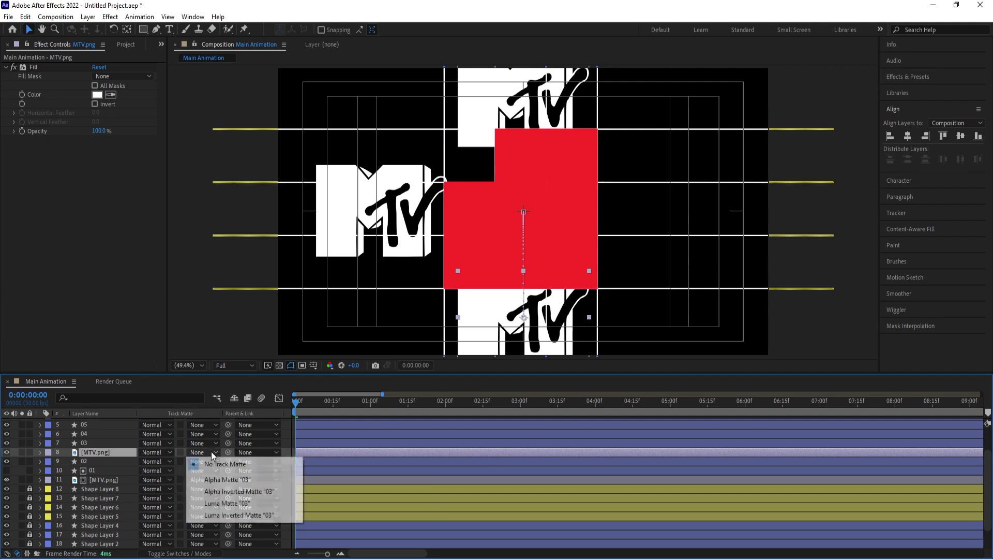
pyautogui.click(223, 479)
# - Unlock Shape Layers 1 to 8, mark them as shy, and hide the shy layers from the layer list
pyautogui.scroll(-1, 62, 484)
pyautogui.moveTo(32, 460); pyautogui.dragTo(31, 525)
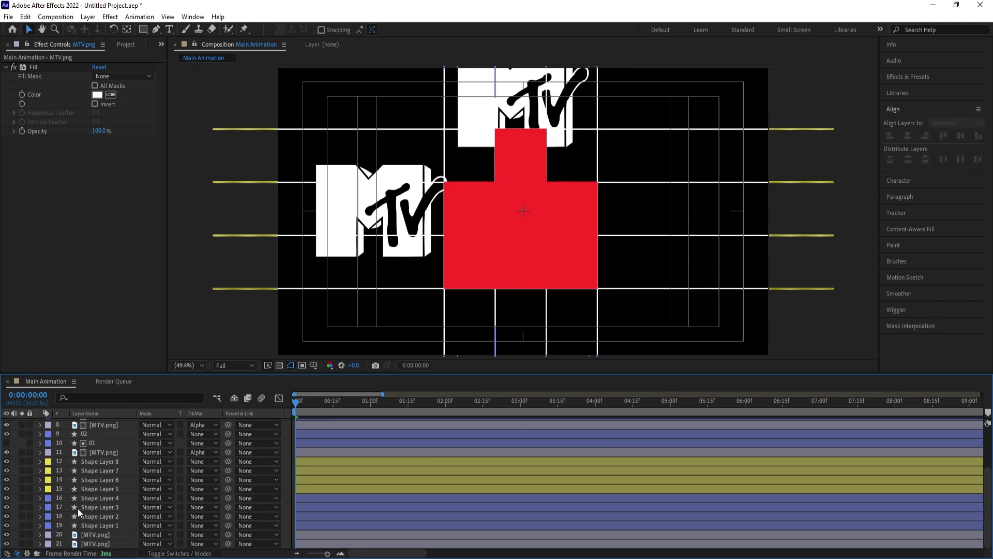
pyautogui.click(85, 526)
pyautogui.keyDown('shift'); pyautogui.click(92, 462); pyautogui.keyUp('shift')
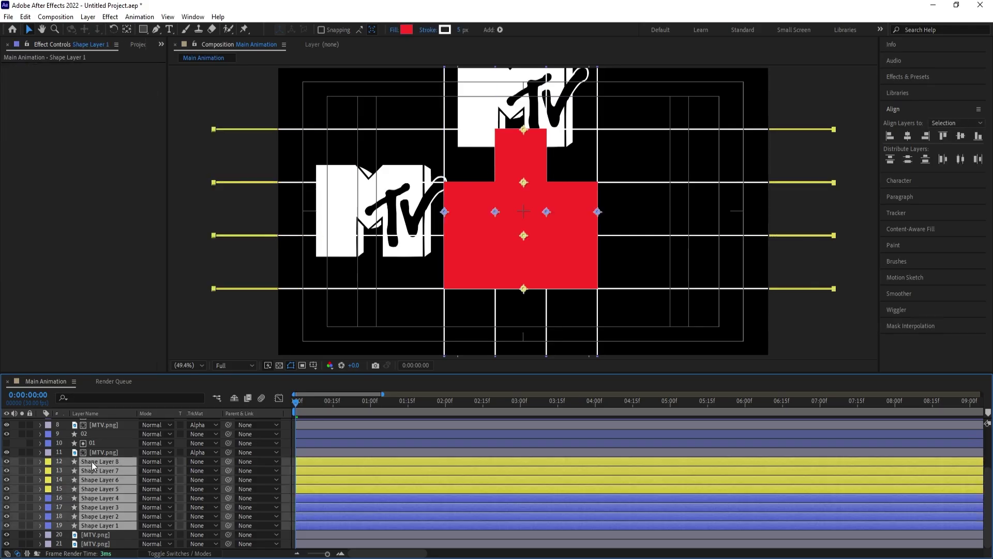
pyautogui.press('F4')
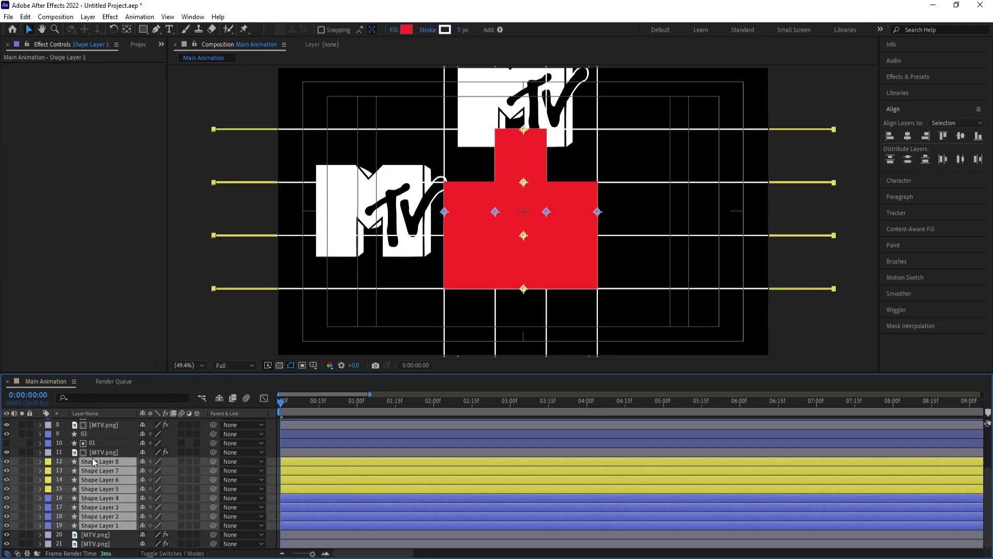
pyautogui.click(142, 461)
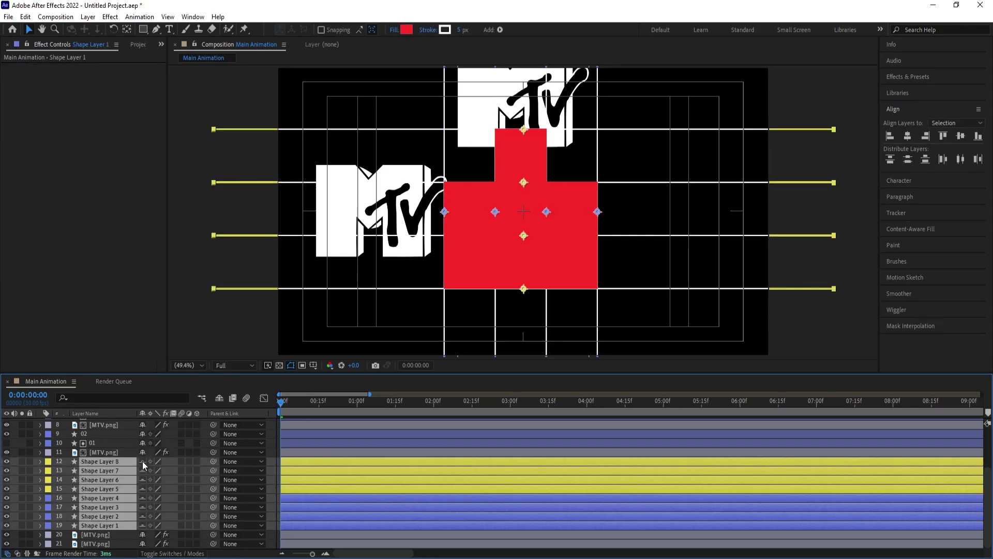
pyautogui.click(219, 398)
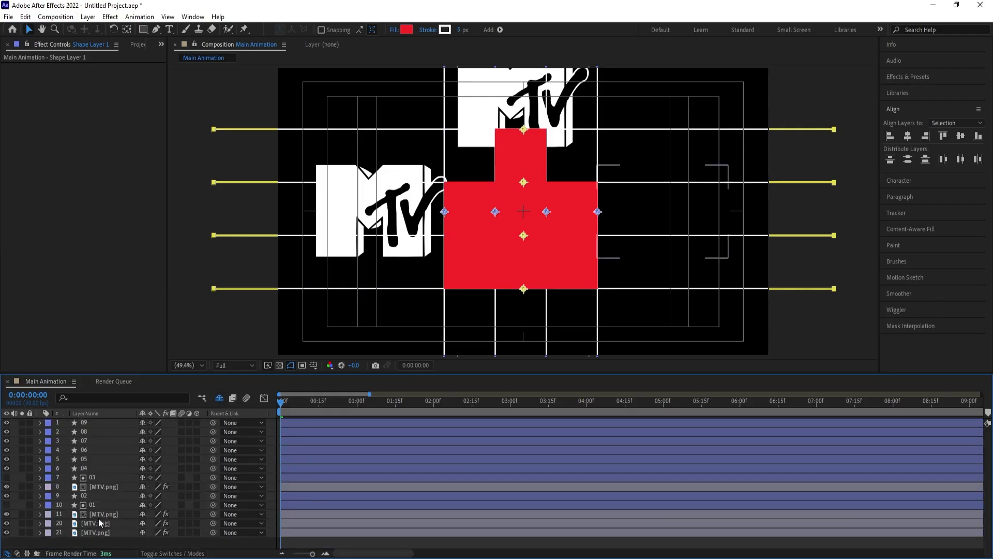
# - Move the lower logo layer beneath 02 and the left logo layer beneath 03, using Alpha Matte "03" for the left logo
pyautogui.moveTo(89, 530); pyautogui.dragTo(113, 507)
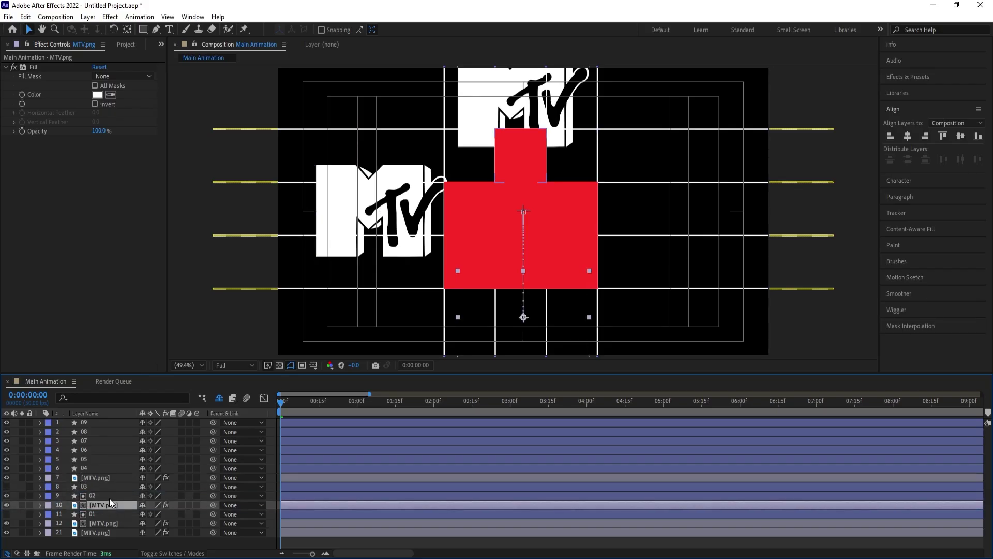
pyautogui.press('F4')
pyautogui.moveTo(94, 478); pyautogui.dragTo(108, 490)
pyautogui.click(195, 488)
pyautogui.click(207, 515)
# - Move the upper logo layer directly beneath 04, set its track matte to Alpha Matte "04", and preview the animation
pyautogui.click(107, 534)
pyautogui.moveTo(107, 536); pyautogui.dragTo(112, 472)
pyautogui.click(201, 477)
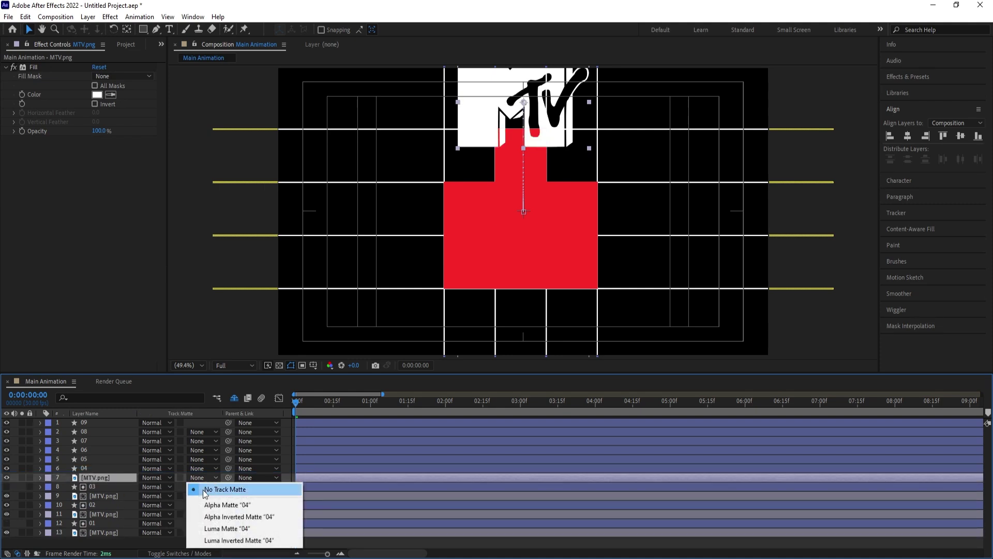
pyautogui.click(207, 505)
pyautogui.press('space')
pyautogui.press('space')
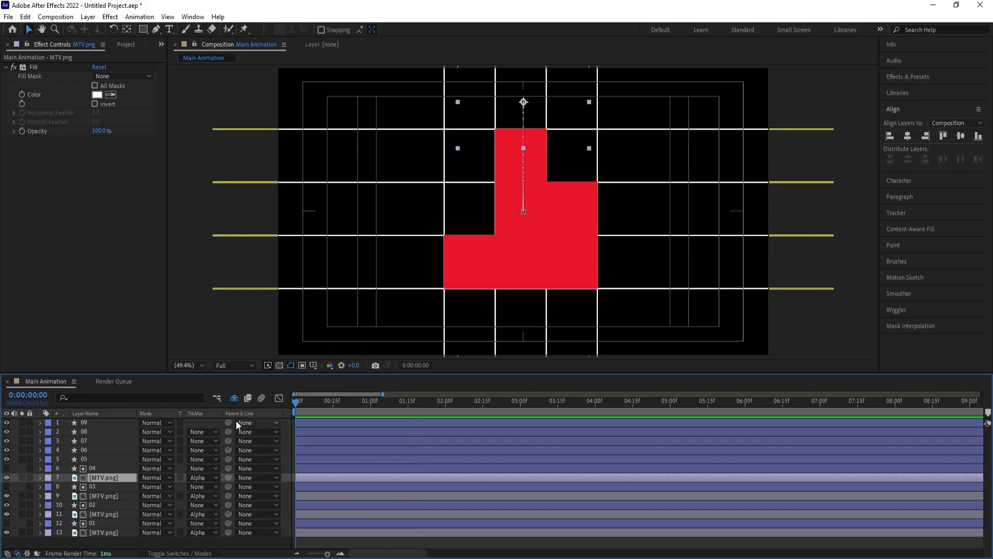
# - Duplicate the right and lower logo layers and place the copies directly beneath rectangles 05 and 06
pyautogui.click(88, 536)
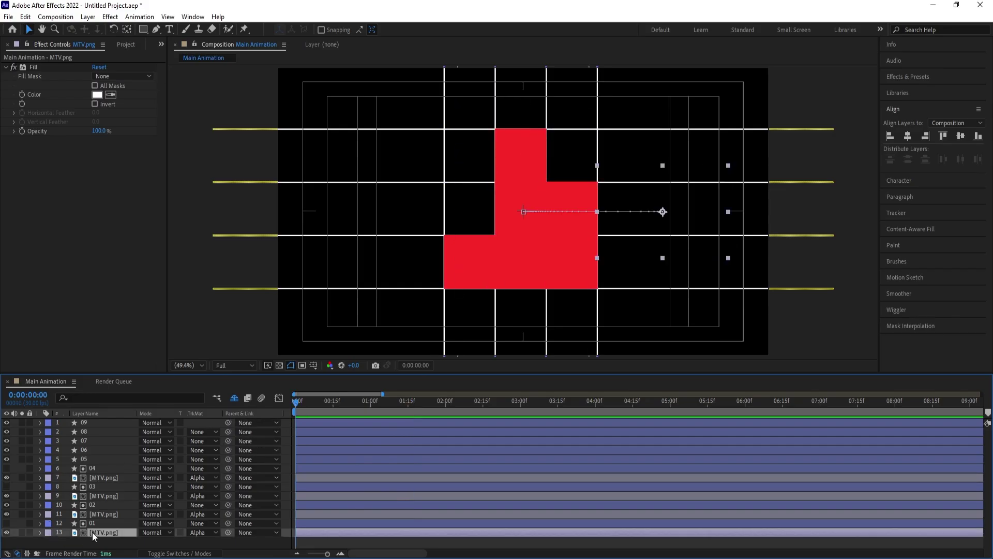
pyautogui.hotkey('ctrl', 'd')
pyautogui.click(92, 532)
pyautogui.moveTo(96, 526); pyautogui.dragTo(96, 467)
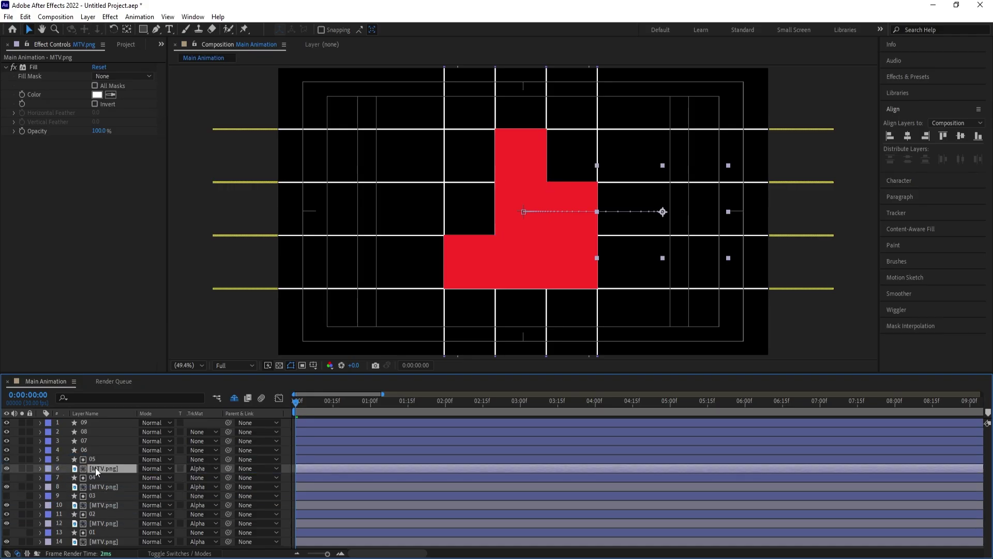
pyautogui.click(94, 526)
pyautogui.hotkey('ctrl', 'd')
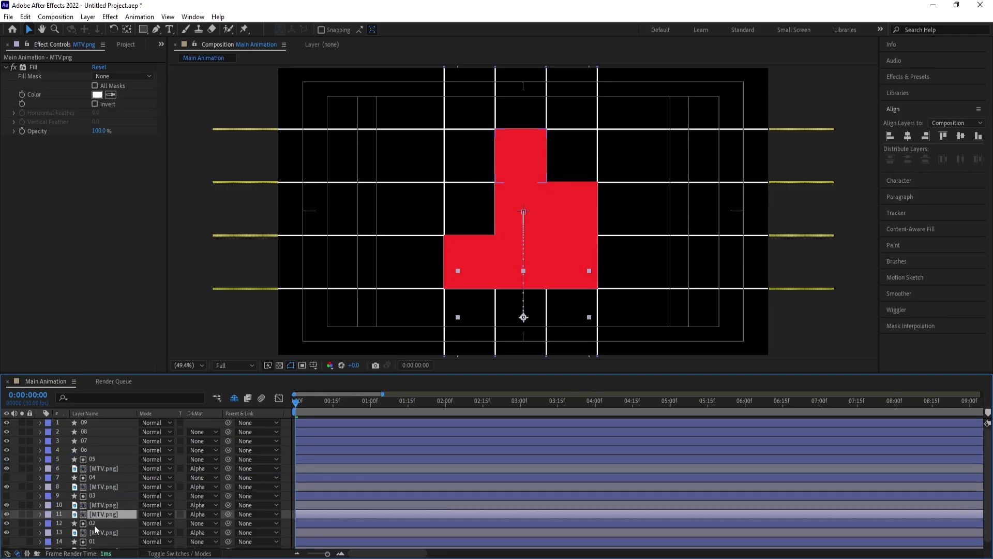
pyautogui.moveTo(101, 515); pyautogui.dragTo(98, 452)
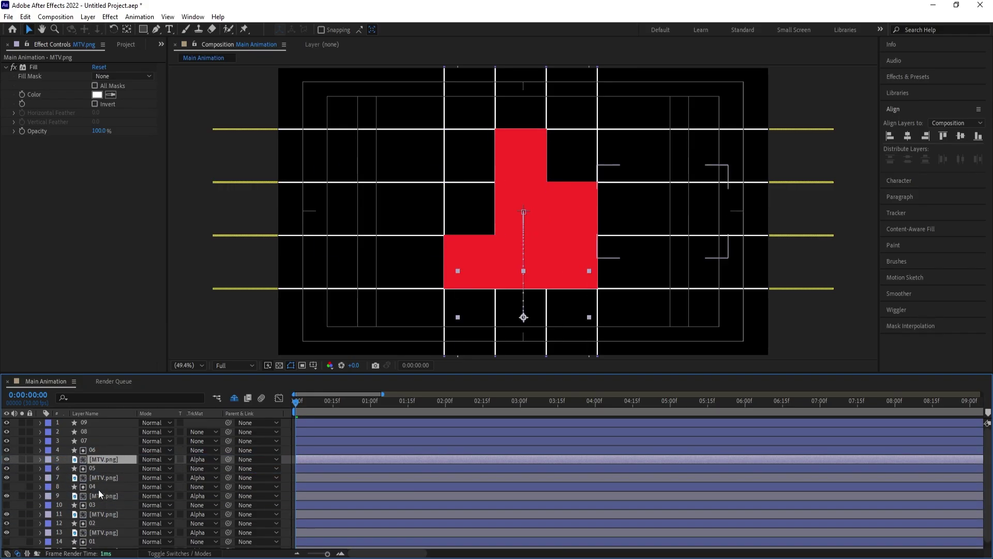
# - Duplicate the left and upper logo layers and place the copies directly beneath rectangles 07 and 08
pyautogui.scroll(-1, 93, 515)
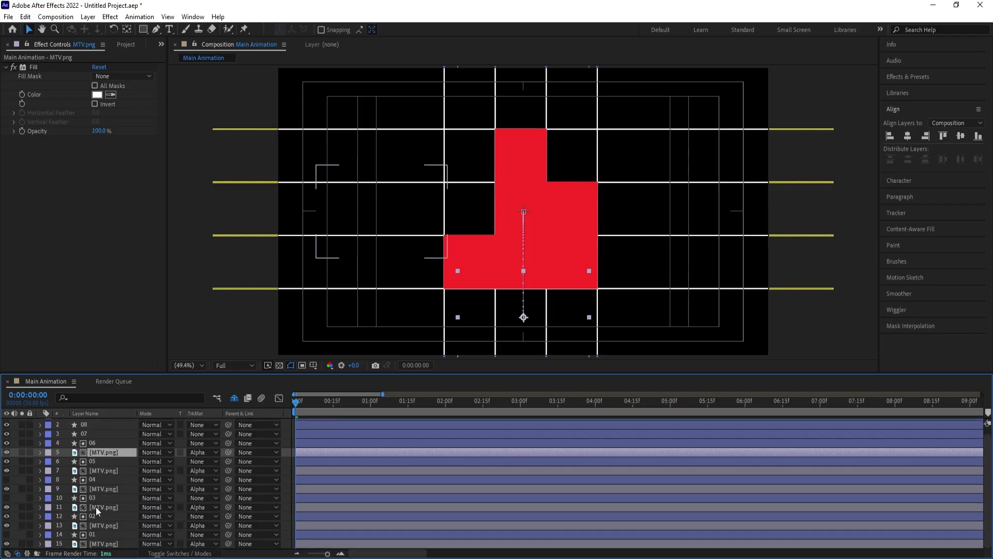
pyautogui.click(95, 507)
pyautogui.hotkey('ctrl', ']')
pyautogui.moveTo(98, 498); pyautogui.dragTo(99, 434)
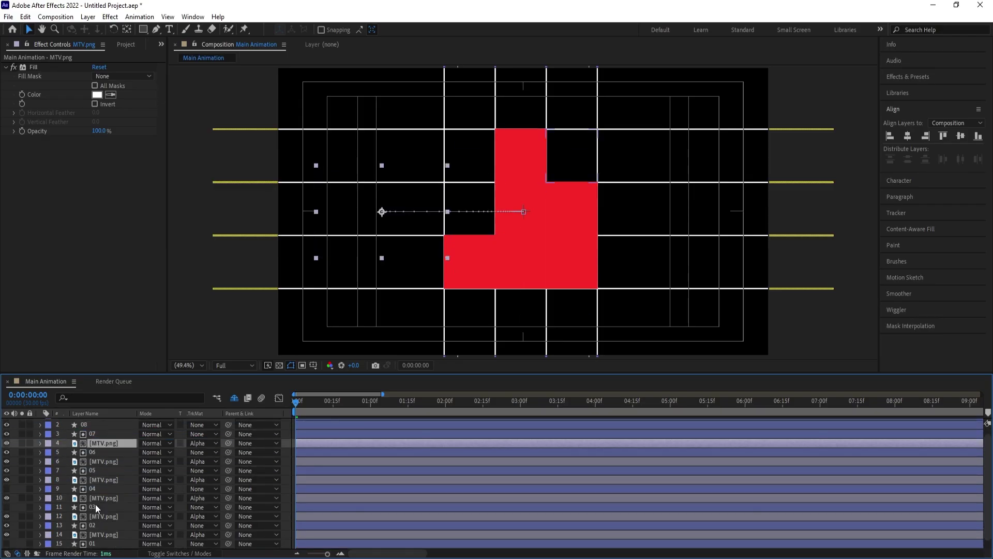
pyautogui.click(95, 495)
pyautogui.hotkey('ctrl', 'd')
pyautogui.hotkey('ctrl', ']')
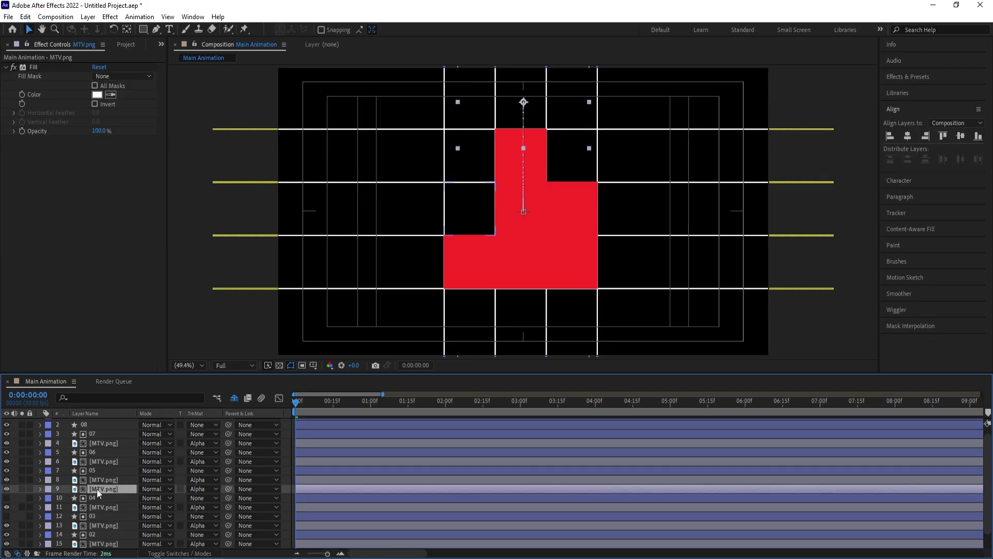
pyautogui.moveTo(110, 429); pyautogui.dragTo(111, 429)
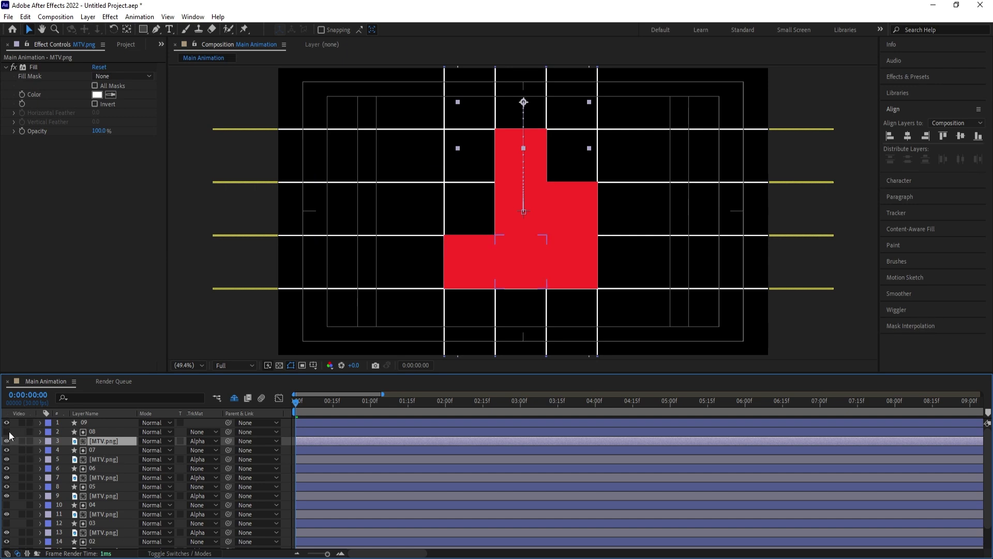
# - Hide the matte rectangles 07, 06, 05 and 02
pyautogui.click(7, 449)
pyautogui.click(8, 467)
pyautogui.click(7, 486)
pyautogui.scroll(-2, 140, 495)
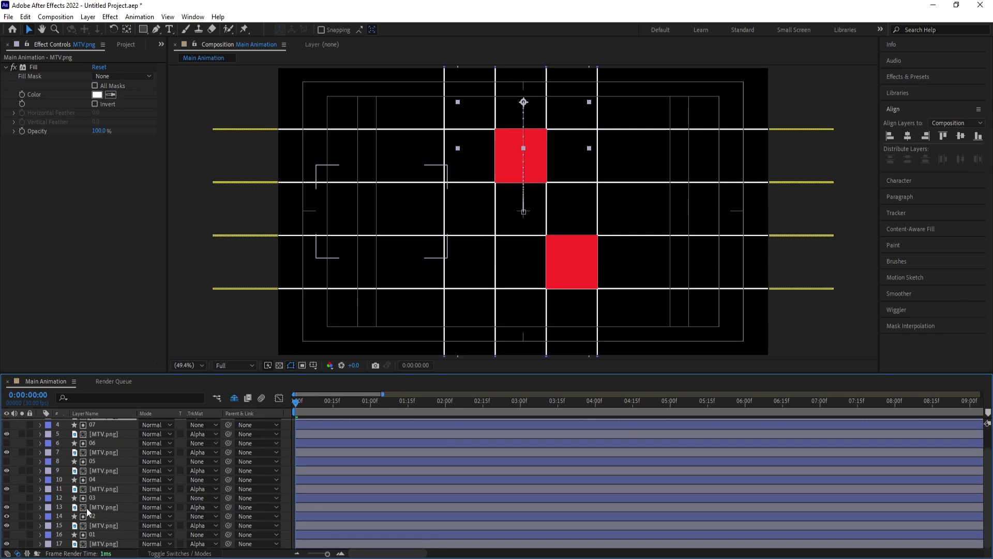
pyautogui.click(95, 507)
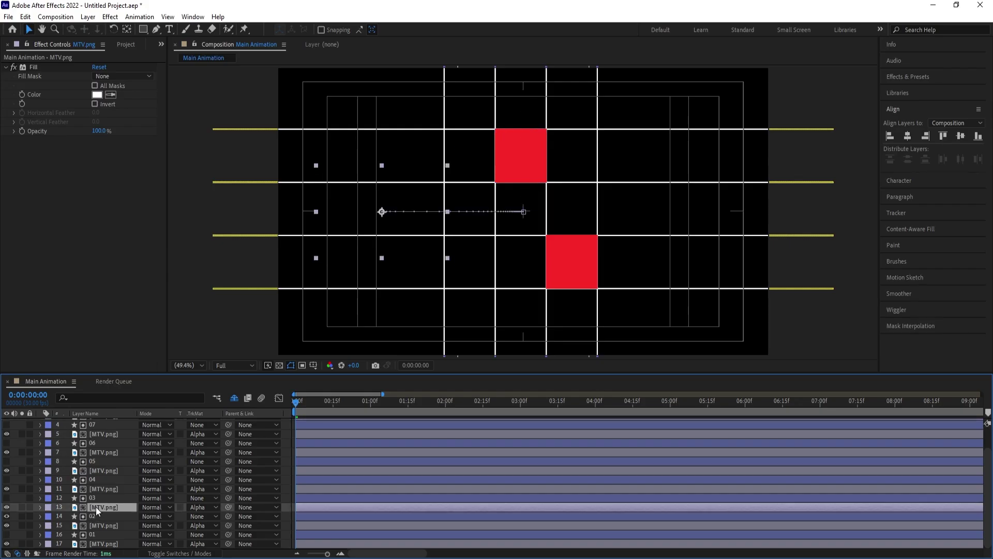
pyautogui.click(6, 516)
# - Duplicate the right-hand logo layer, place the copy beneath 09 with Alpha Matte "09", and hide rectangle 09
pyautogui.scroll(2, 152, 506)
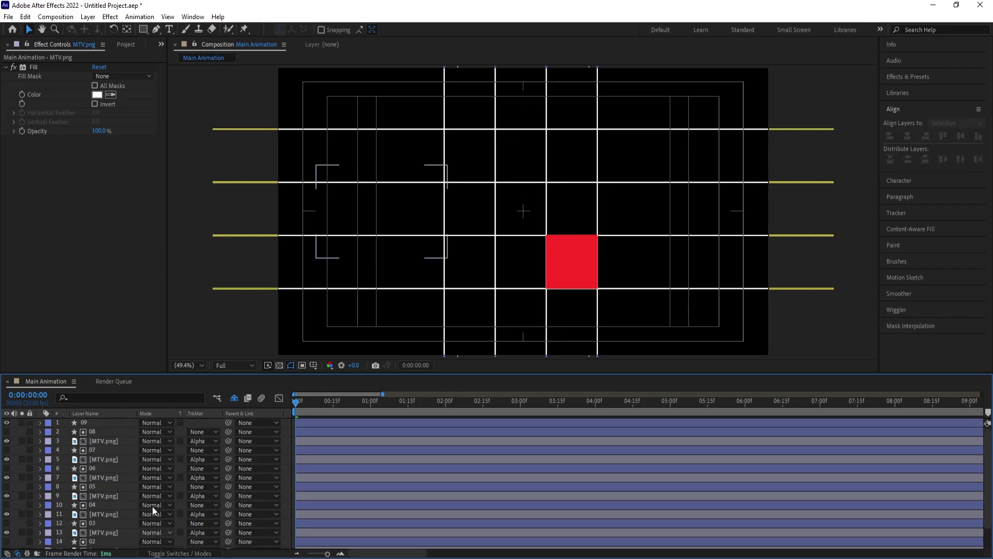
pyautogui.click(104, 486)
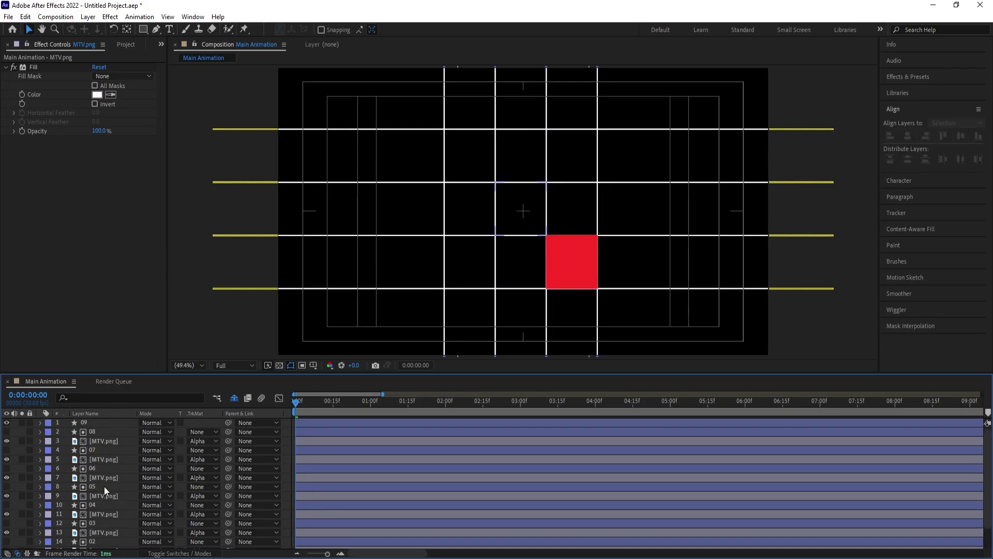
pyautogui.scroll(-2, 104, 486)
pyautogui.click(97, 543)
pyautogui.scroll(-1, 97, 544)
pyautogui.moveTo(96, 544); pyautogui.dragTo(94, 430)
pyautogui.click(201, 431)
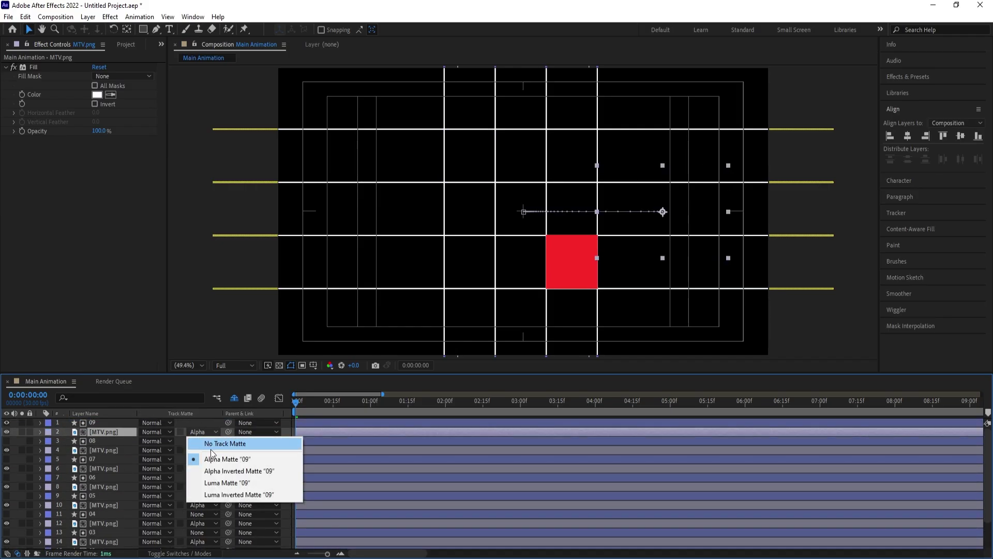
pyautogui.click(217, 459)
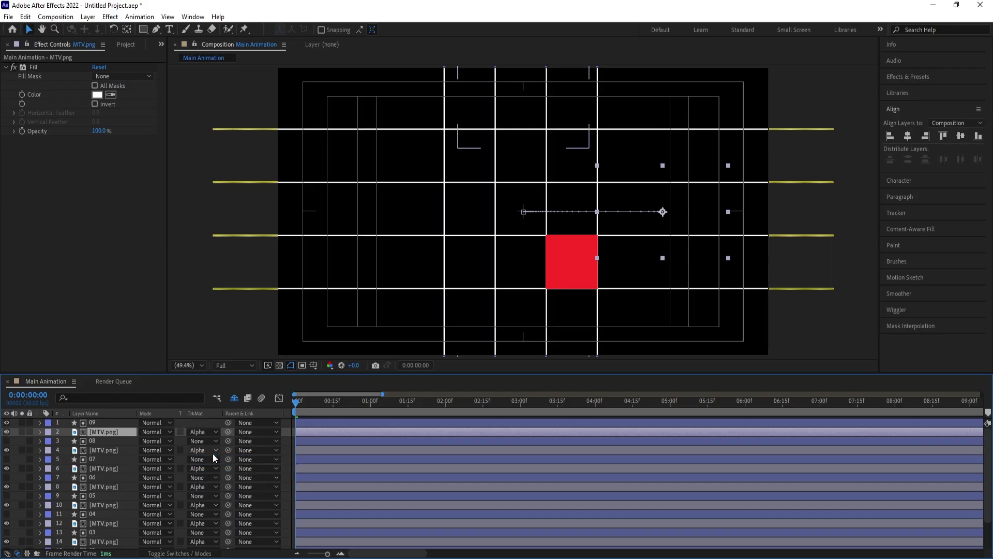
pyautogui.click(7, 423)
# - Preview the grid-masked logo animation from the start
pyautogui.press('space')
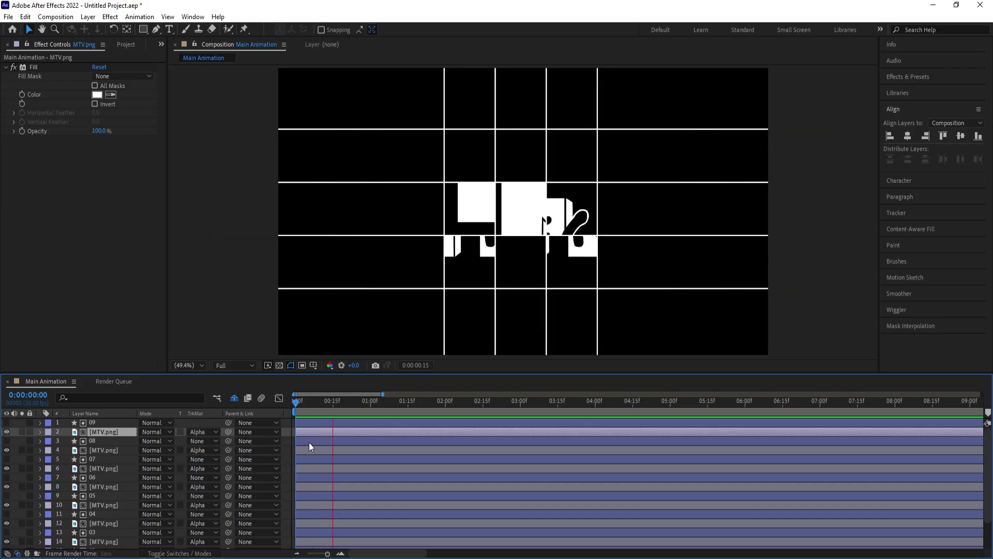
pyautogui.press('space')
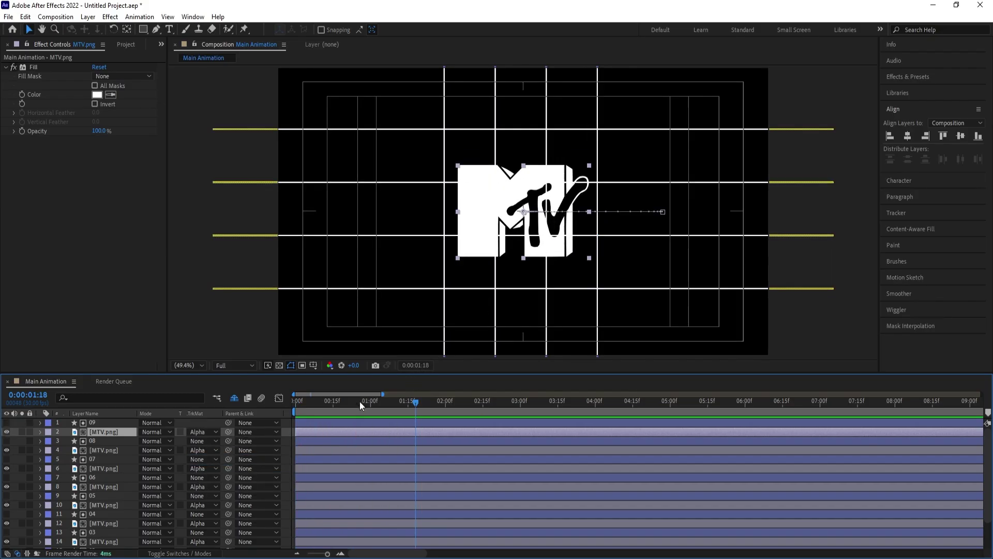
pyautogui.press('Home')
pyautogui.press('space')
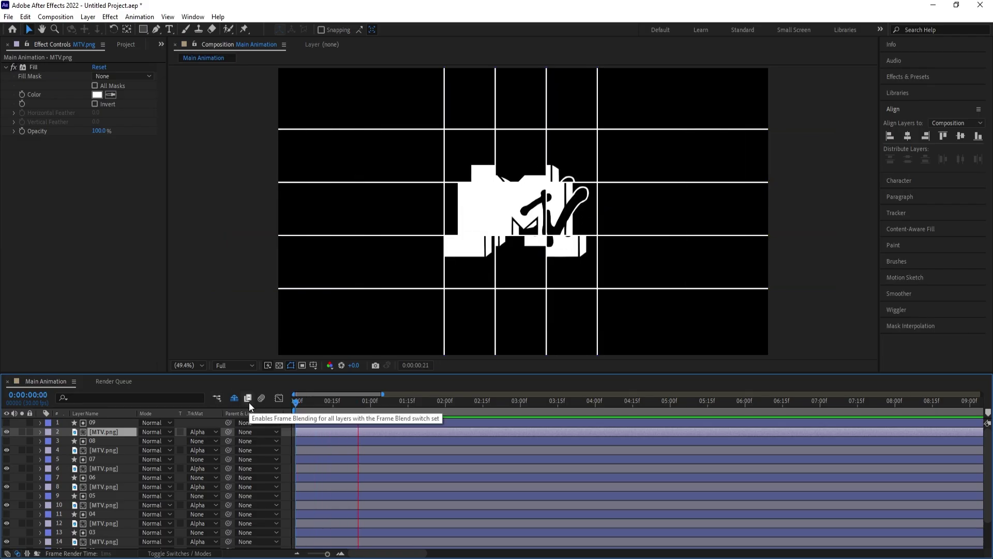
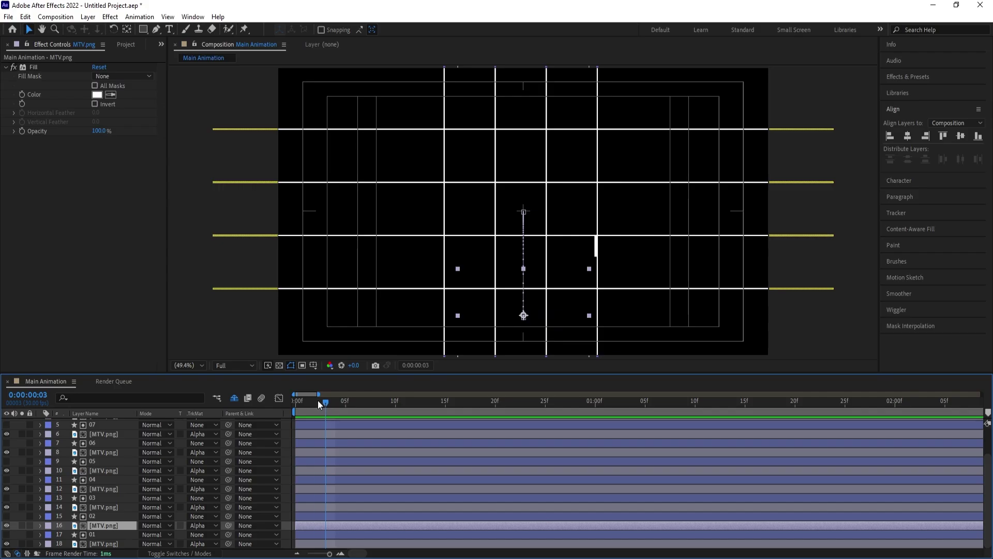
# - Pre-compose rectangle 01 with its logo layer, and rectangle 02 with its logo layer, as separate compositions
pyautogui.click(93, 533)
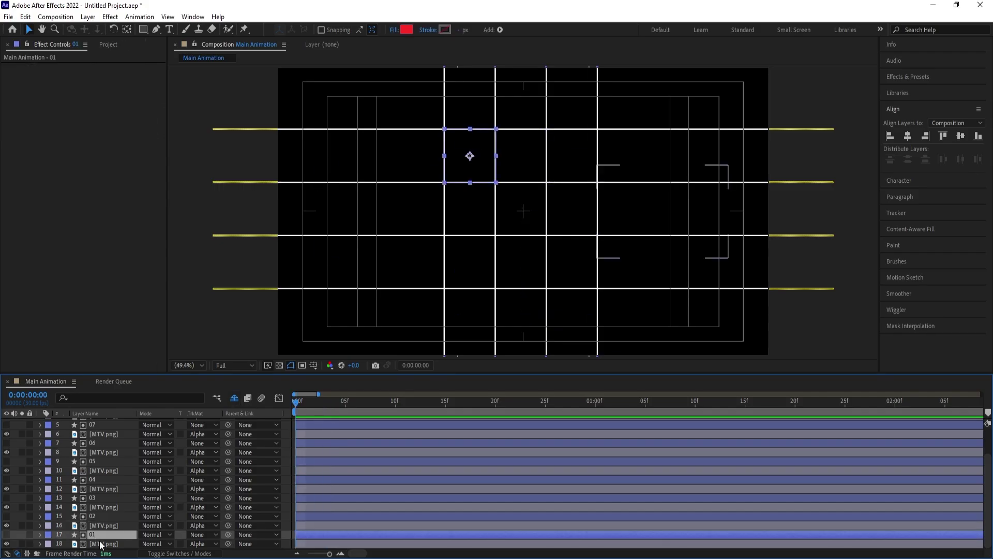
pyautogui.keyDown('shift'); pyautogui.click(101, 542); pyautogui.keyUp('shift')
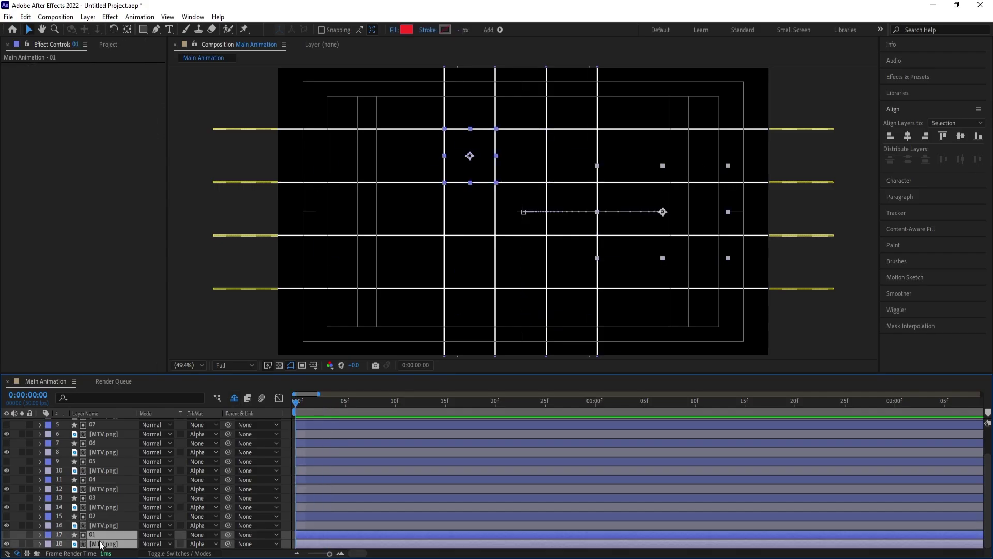
pyautogui.hotkey('ctrl', 'shift', 'c')
pyautogui.press('Return')
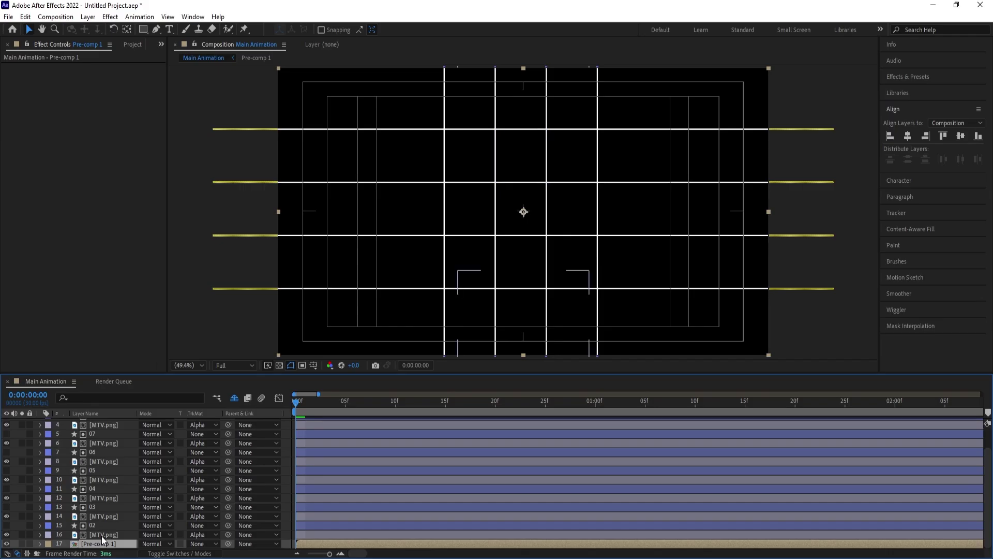
pyautogui.click(101, 536)
pyautogui.keyDown('shift'); pyautogui.click(95, 525); pyautogui.keyUp('shift')
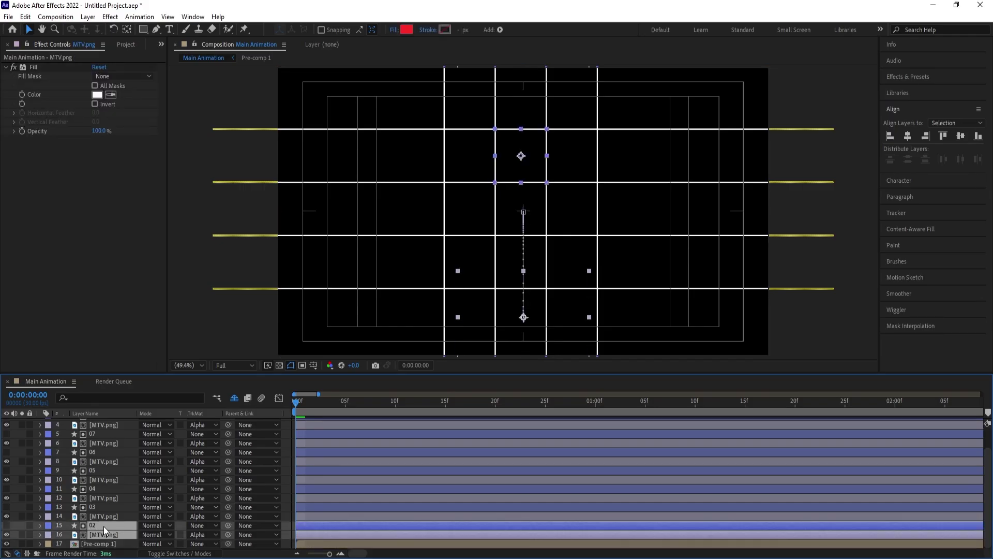
pyautogui.hotkey('ctrl', 'shift', 'c')
pyautogui.press('Return')
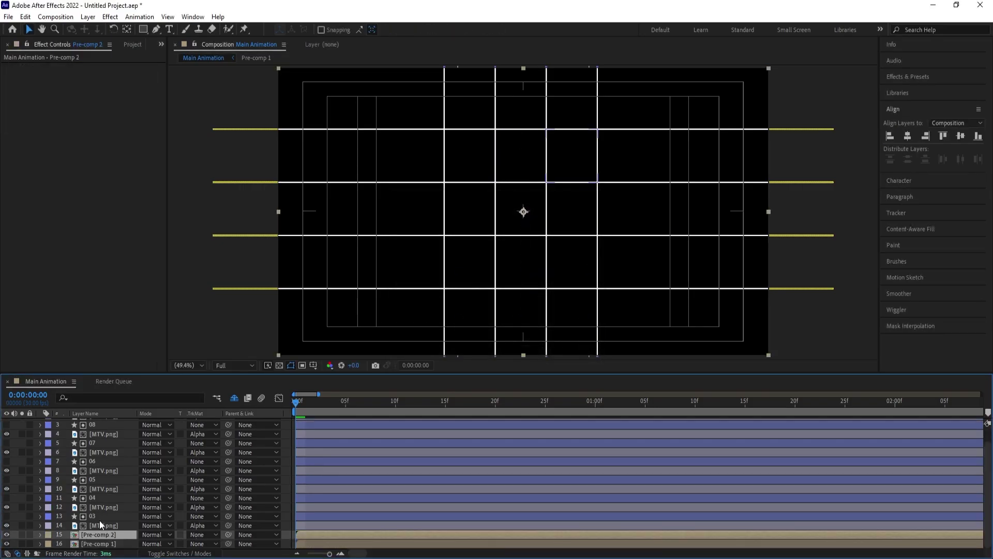
# - Pre-compose rectangle 03 and rectangle 04, each with the logo layer directly beneath it
pyautogui.click(92, 526)
pyautogui.keyDown('shift'); pyautogui.click(92, 517); pyautogui.keyUp('shift')
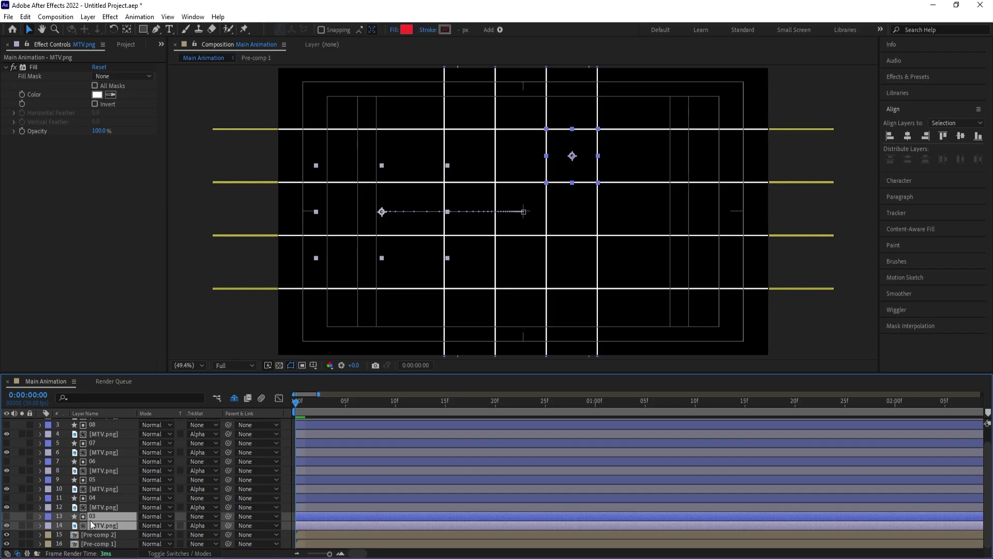
pyautogui.hotkey('ctrl', 'shift', 'c')
pyautogui.press('Return')
pyautogui.click(96, 516)
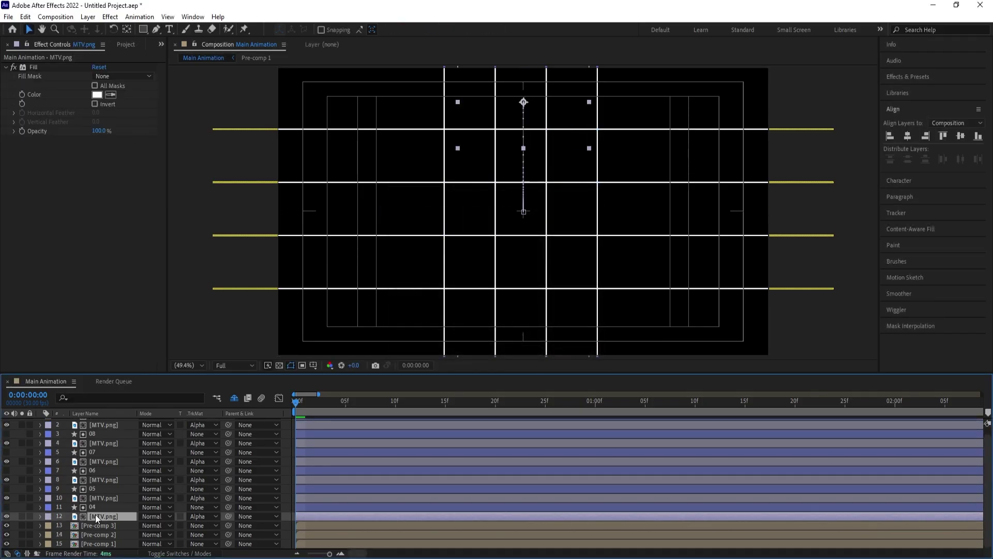
pyautogui.keyDown('shift'); pyautogui.click(95, 507); pyautogui.keyUp('shift')
pyautogui.hotkey('ctrl', 'shift', 'c')
pyautogui.press('Return')
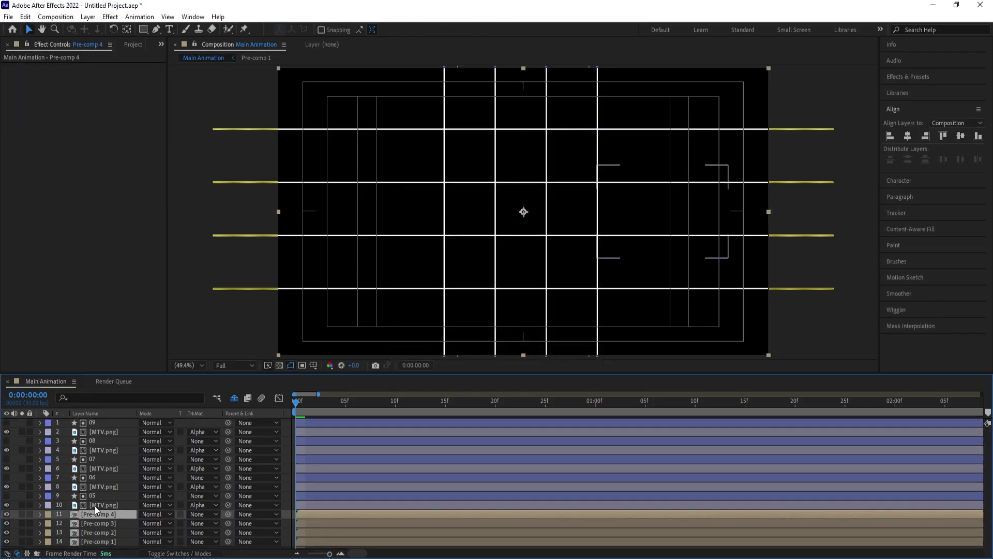
# - Pre-compose rectangle 05 and rectangle 06, each with the logo layer directly beneath it
pyautogui.click(95, 505)
pyautogui.keyDown('shift'); pyautogui.click(96, 499); pyautogui.keyUp('shift')
pyautogui.hotkey('ctrl', 'shift', 'c')
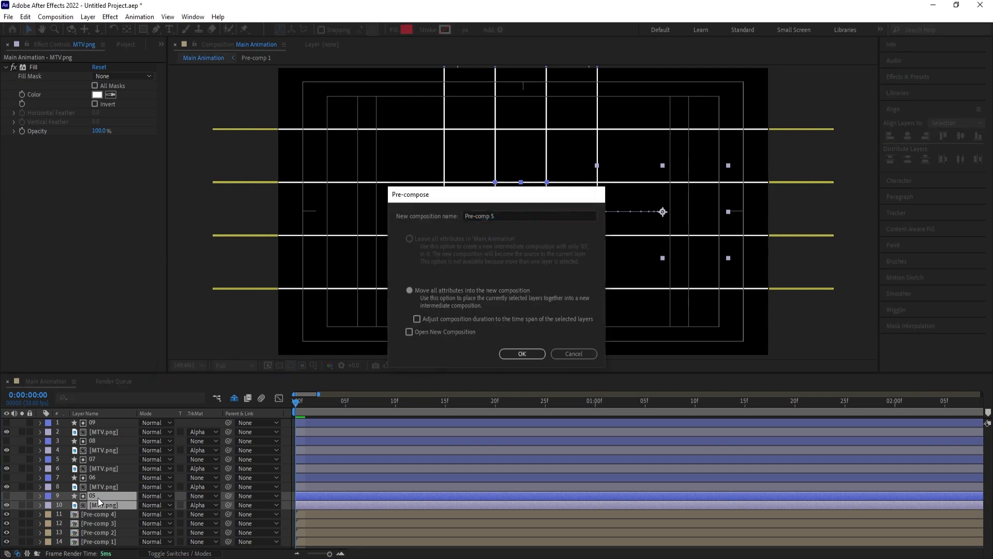
pyautogui.press('Return')
pyautogui.click(100, 485)
pyautogui.keyDown('shift'); pyautogui.click(94, 479); pyautogui.keyUp('shift')
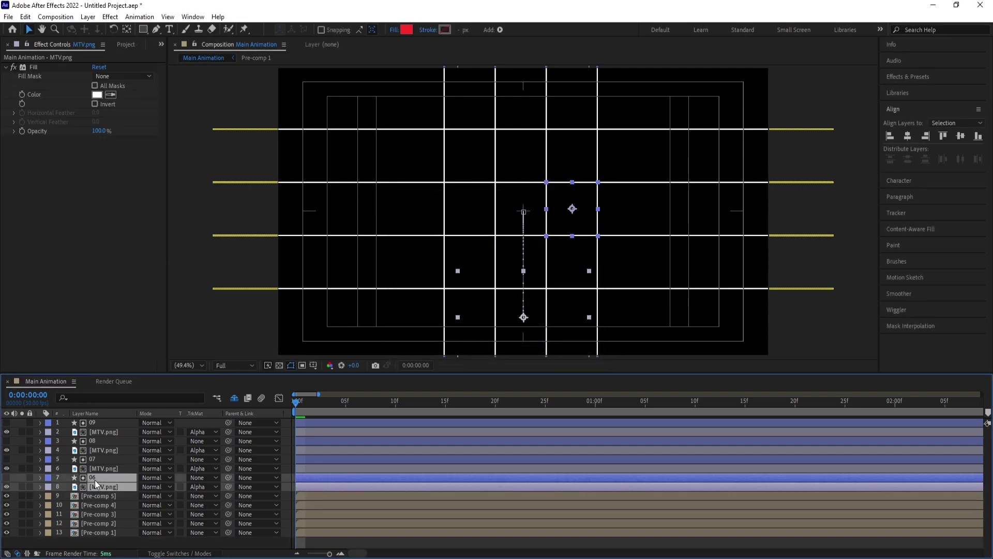
pyautogui.hotkey('ctrl', 'shift', 'c')
pyautogui.press('Return')
# - Pre-compose rectangle 07 and rectangle 08, each with the logo layer directly beneath it
pyautogui.click(91, 467)
pyautogui.keyDown('shift'); pyautogui.click(89, 459); pyautogui.keyUp('shift')
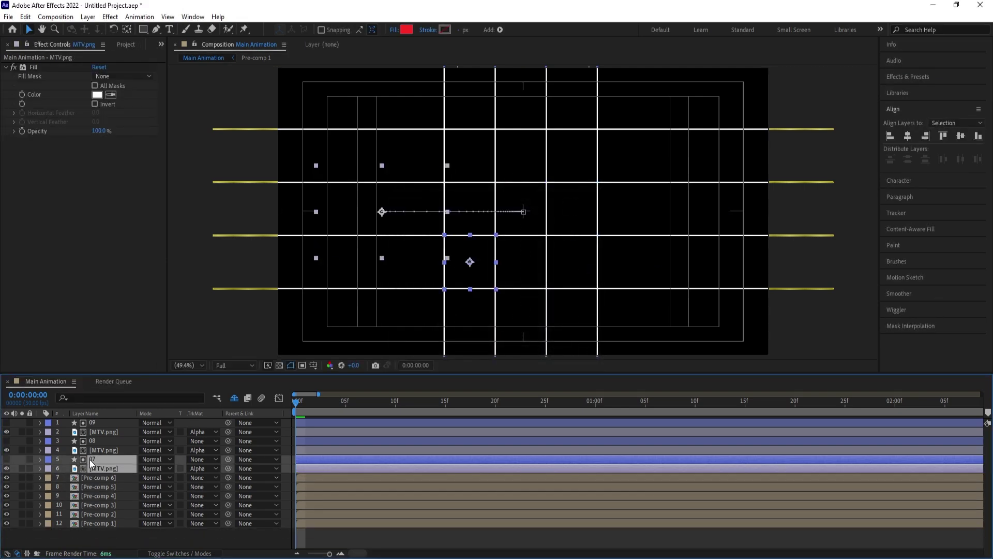
pyautogui.hotkey('ctrl', 'shift', 'c')
pyautogui.press('Return')
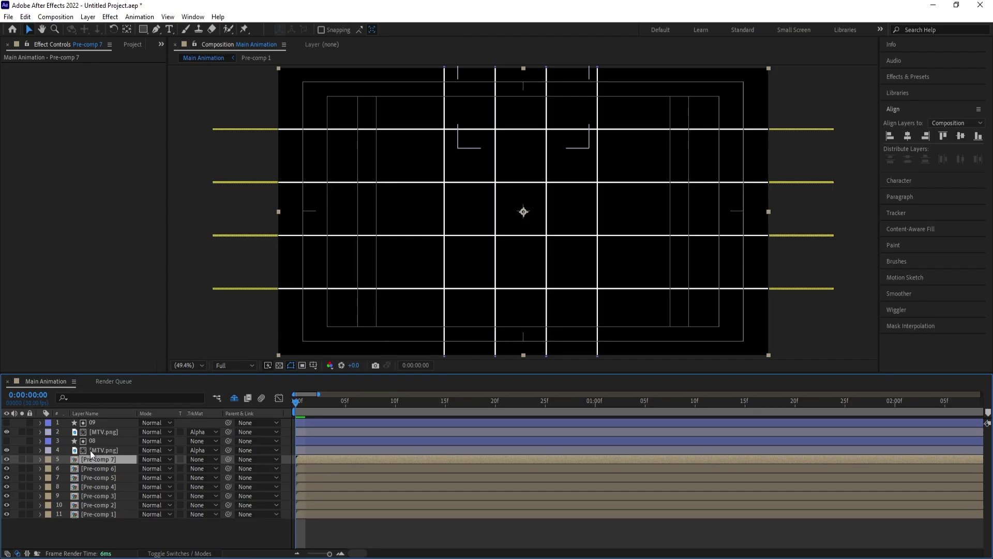
pyautogui.click(90, 450)
pyautogui.keyDown('shift'); pyautogui.click(93, 439); pyautogui.keyUp('shift')
pyautogui.hotkey('ctrl', 'shift', 'c')
pyautogui.press('Return')
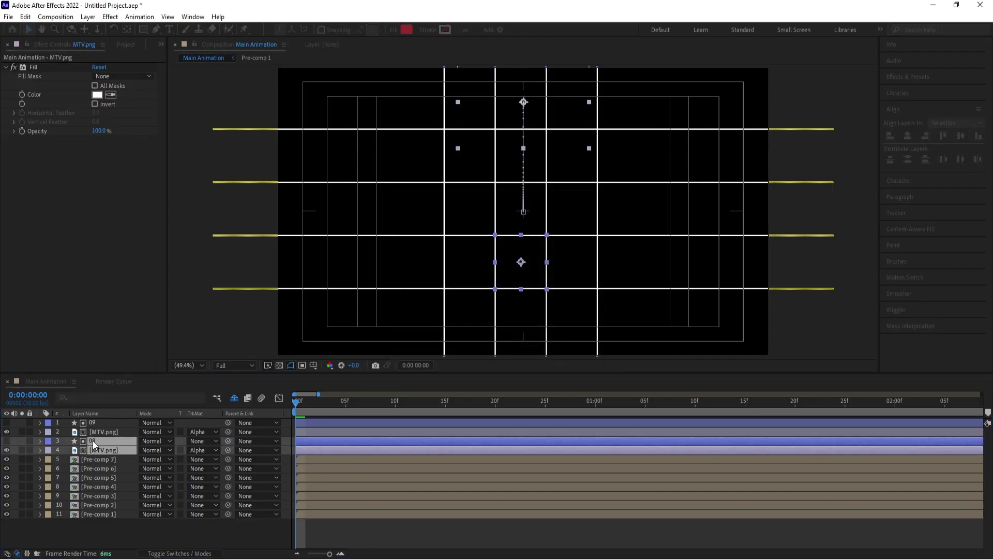
# - Pre-compose rectangle 09 with its logo layer and preview the animation
pyautogui.click(94, 431)
pyautogui.click(94, 424)
pyautogui.keyDown('shift'); pyautogui.click(101, 431); pyautogui.keyUp('shift')
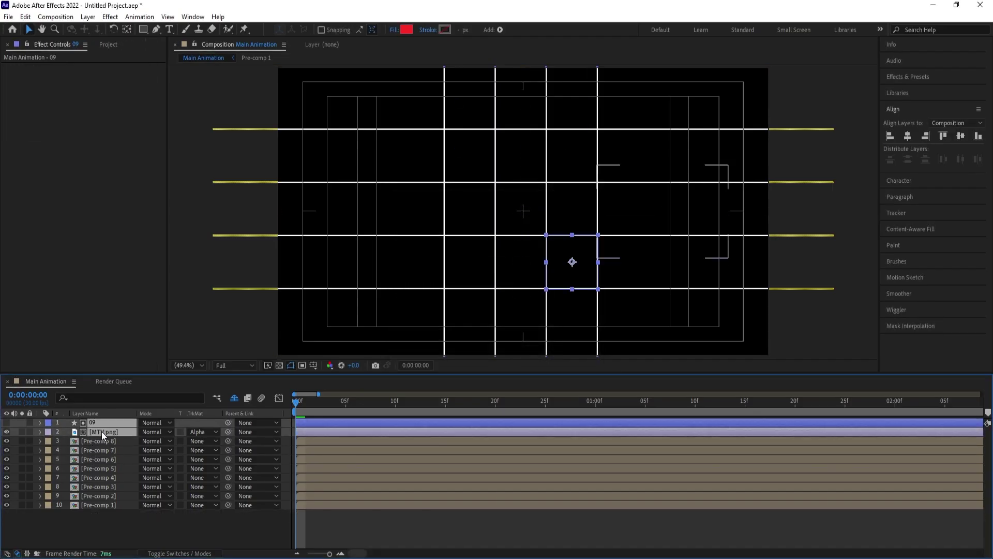
pyautogui.hotkey('ctrl', 'shift', 'c')
pyautogui.press('Return')
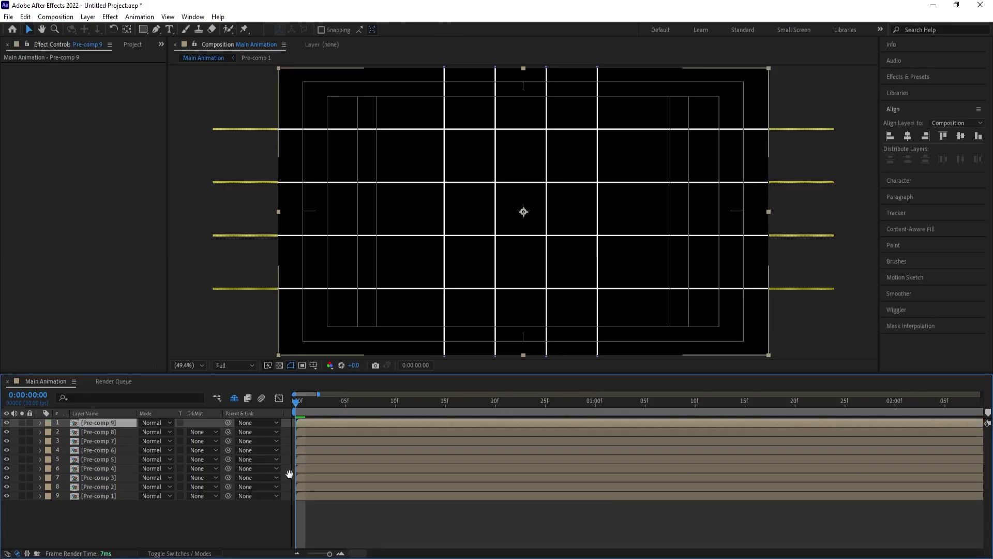
pyautogui.press('space')
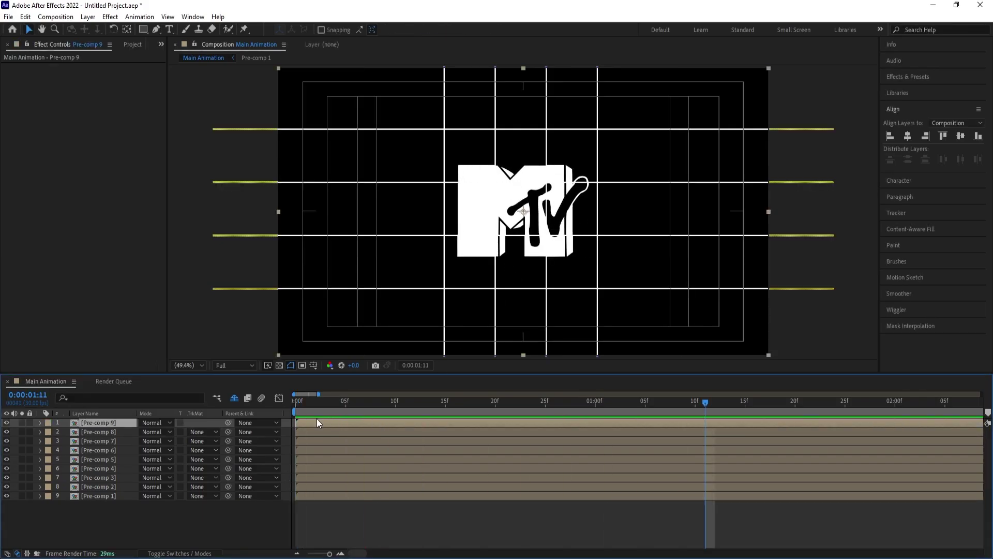
pyautogui.press('space')
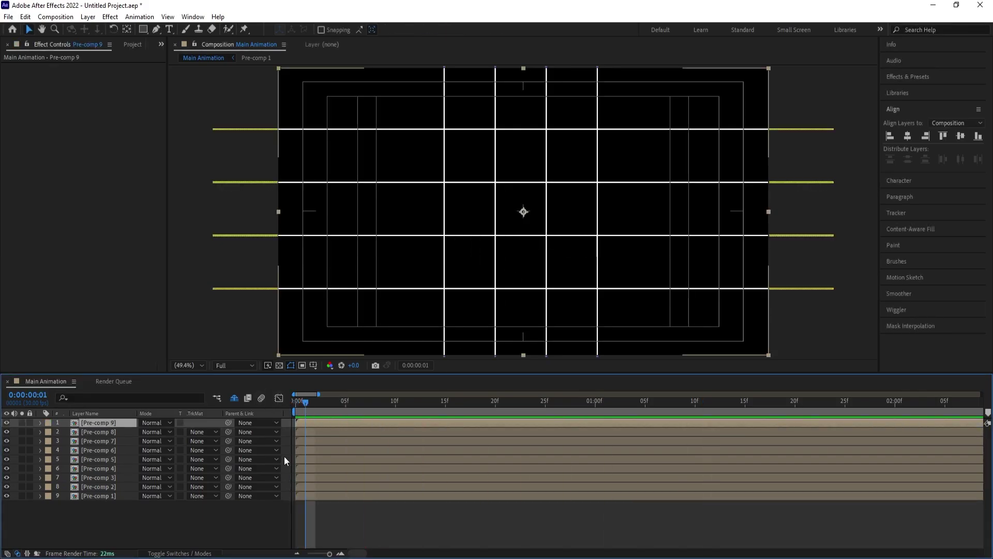
# - Set Pre-comp 2 to start at frame 3 and Pre-comp 3 to start at frame 5
pyautogui.press('pagedown')
pyautogui.press('pagedown')
pyautogui.click(313, 488)
pyautogui.press('[')
pyautogui.press('pagedown')
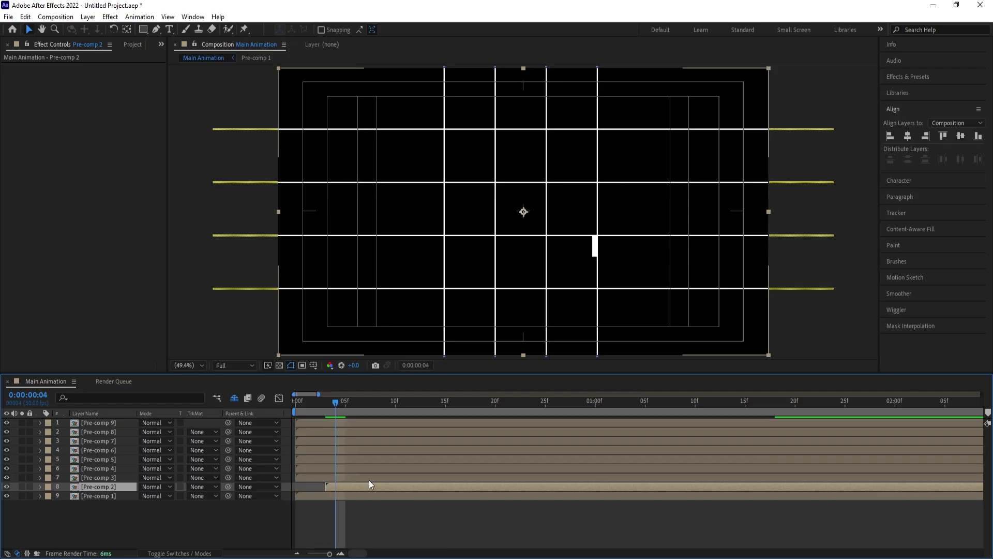
pyautogui.press('pagedown')
pyautogui.click(359, 477)
pyautogui.press('[')
# - Shift Pre-comp 2 and Pre-comp 3 one frame earlier, so they start at frames 2 and 4
pyautogui.press('pagedown')
pyautogui.press('pagedown')
pyautogui.click(335, 485)
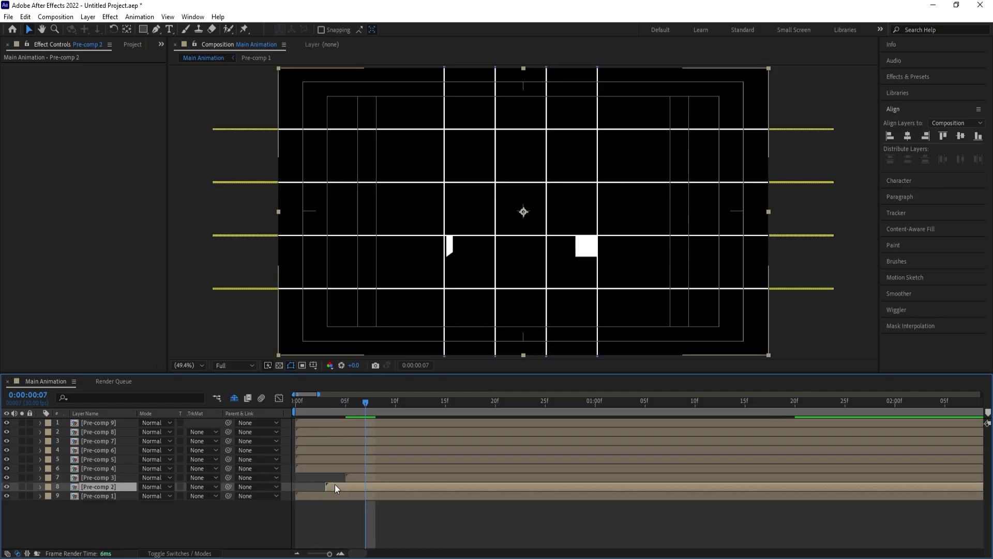
pyautogui.hotkey('alt', 'pageup')
pyautogui.click(351, 479)
pyautogui.hotkey('alt', 'pageup')
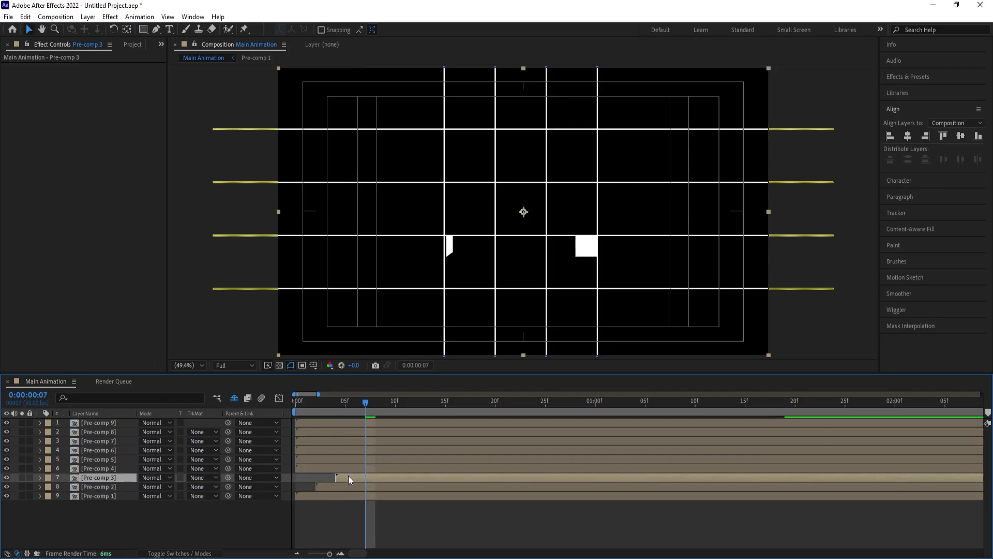
# - Set Pre-comp 4 to start at frame 6 and Pre-comp 5 to start at frame 8
pyautogui.press('pageup')
pyautogui.press('pageup')
pyautogui.press('pageup')
pyautogui.press('pagedown')
pyautogui.press('pagedown')
pyautogui.click(353, 469)
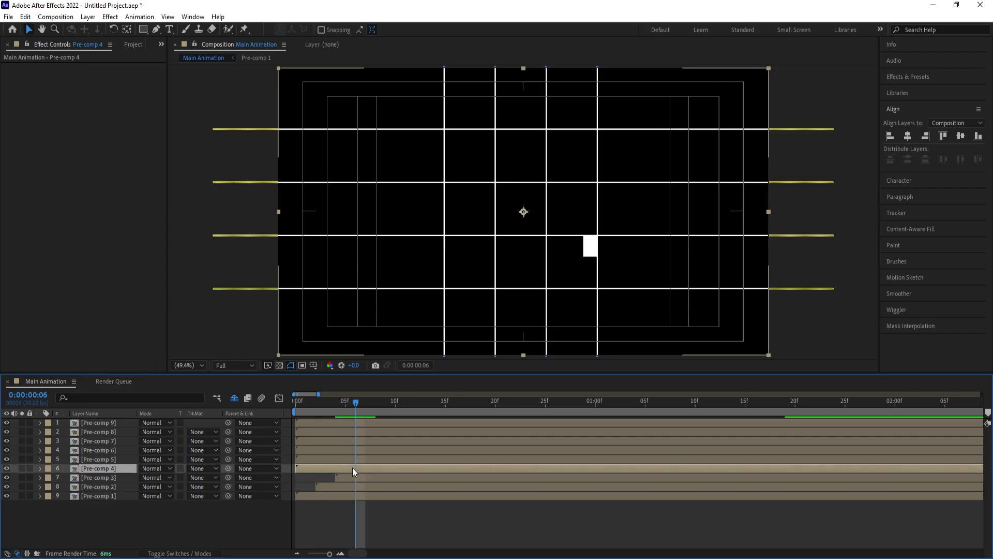
pyautogui.press('[')
pyautogui.press('pagedown')
pyautogui.press('pagedown')
pyautogui.click(361, 460)
pyautogui.press('[')
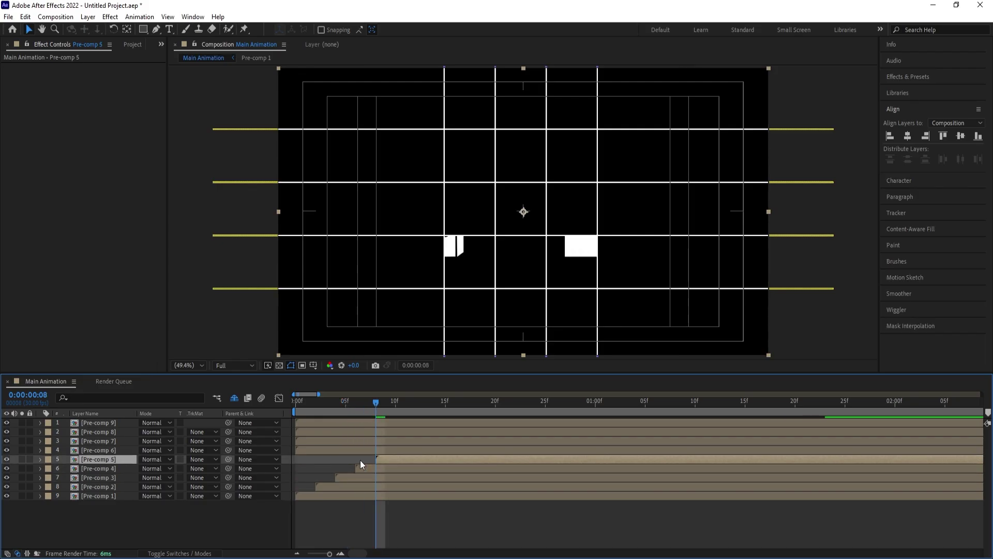
# - Set Pre-comp 6 to start at frame 10 and Pre-comp 7 to start at frame 12
pyautogui.press('pagedown')
pyautogui.press('pagedown')
pyautogui.click(374, 449)
pyautogui.press('[')
pyautogui.press('pagedown')
pyautogui.press('pagedown')
pyautogui.click(395, 440)
pyautogui.press('[')
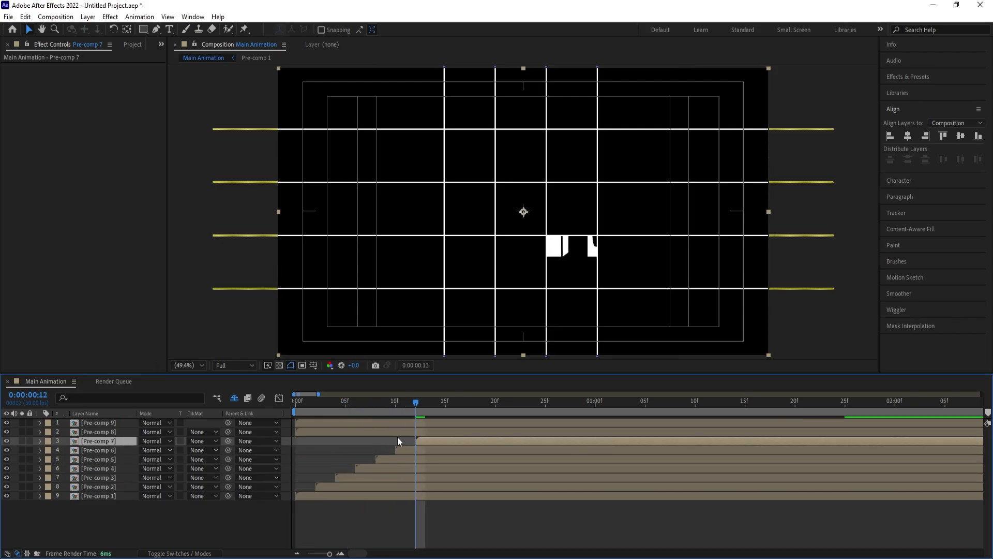
# - Set Pre-comp 8 to start at frame 14 and Pre-comp 9 to start at frame 16
pyautogui.press('pagedown')
pyautogui.press('pagedown')
pyautogui.click(412, 432)
pyautogui.press('[')
pyautogui.press('pagedown')
pyautogui.press('pagedown')
pyautogui.click(440, 424)
pyautogui.press('[')
# - Preview the staggered logo animation
pyautogui.click(385, 406)
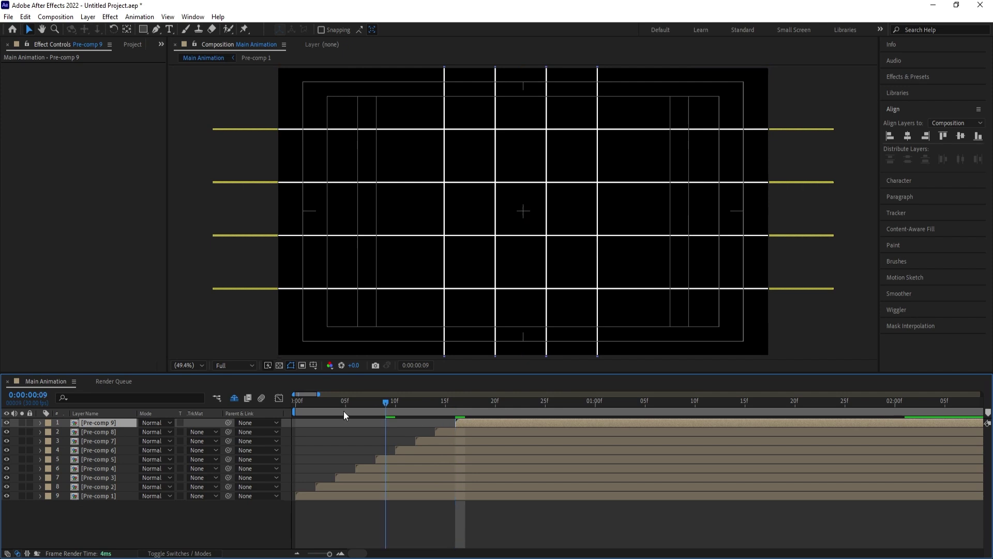
pyautogui.press('space')
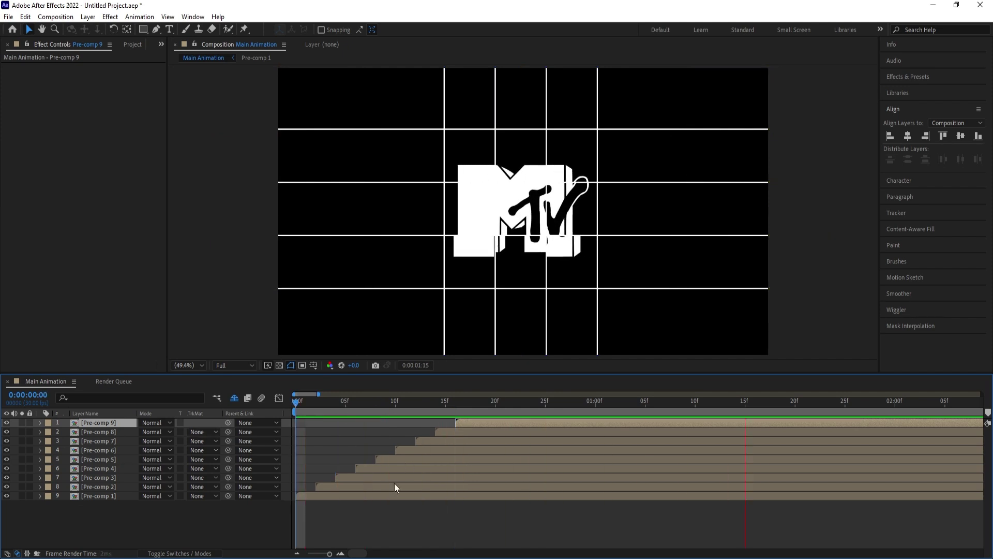
pyautogui.press('space')
# - Pre-compose all nine staggered layers into one composition named "Logo Reveal"
pyautogui.press('-')
pyautogui.click(136, 513)
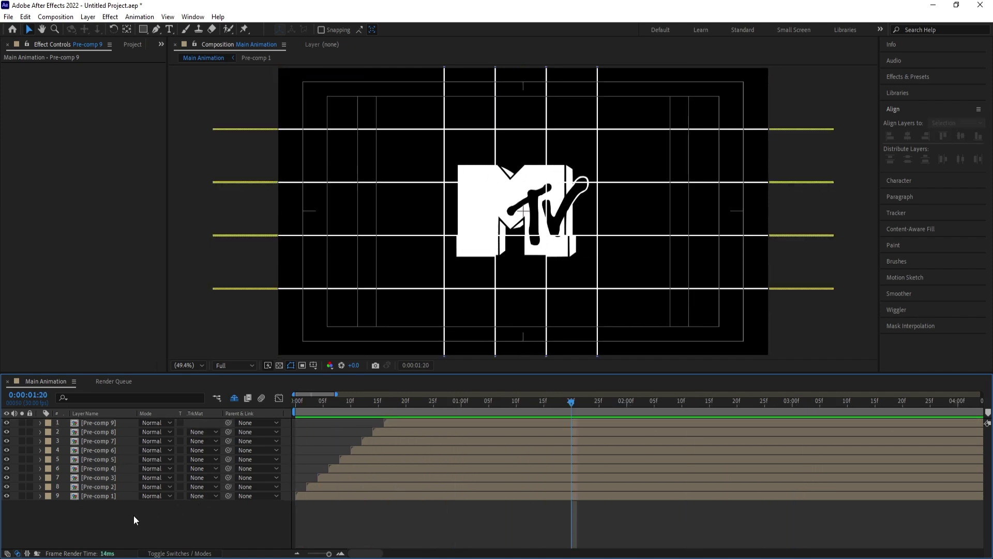
pyautogui.moveTo(133, 514); pyautogui.dragTo(108, 423)
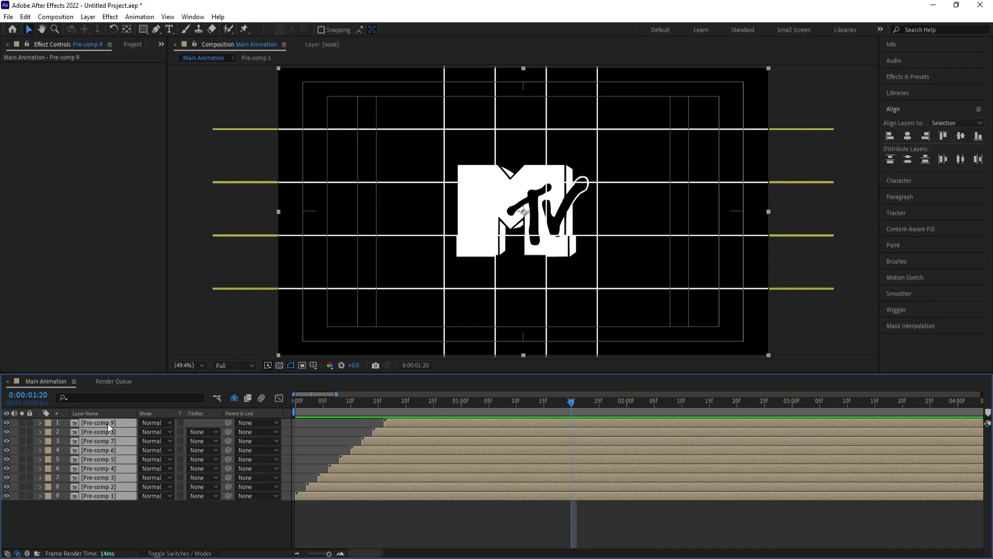
pyautogui.hotkey('ctrl', 'shift', 'c')
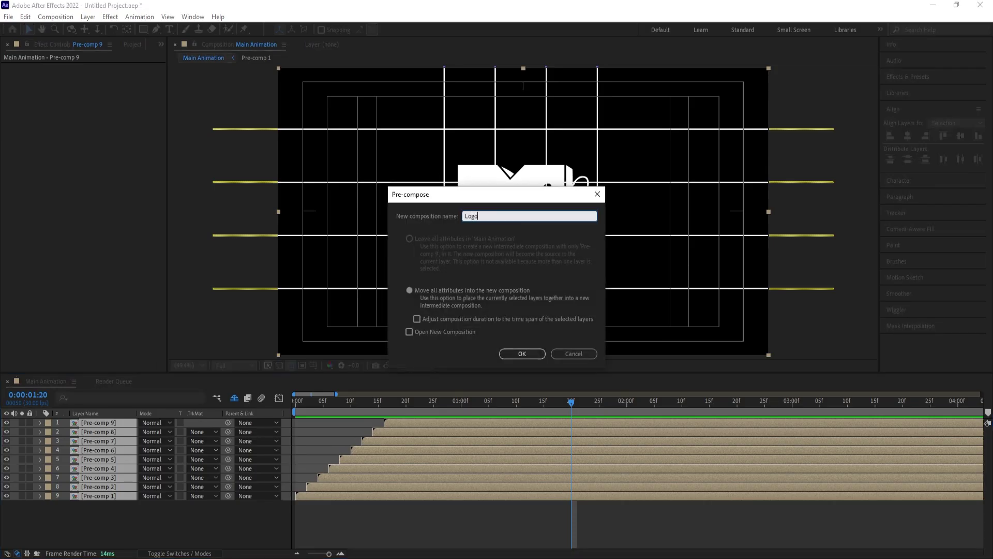
pyautogui.write('Logo Reveal')
pyautogui.press('Return')
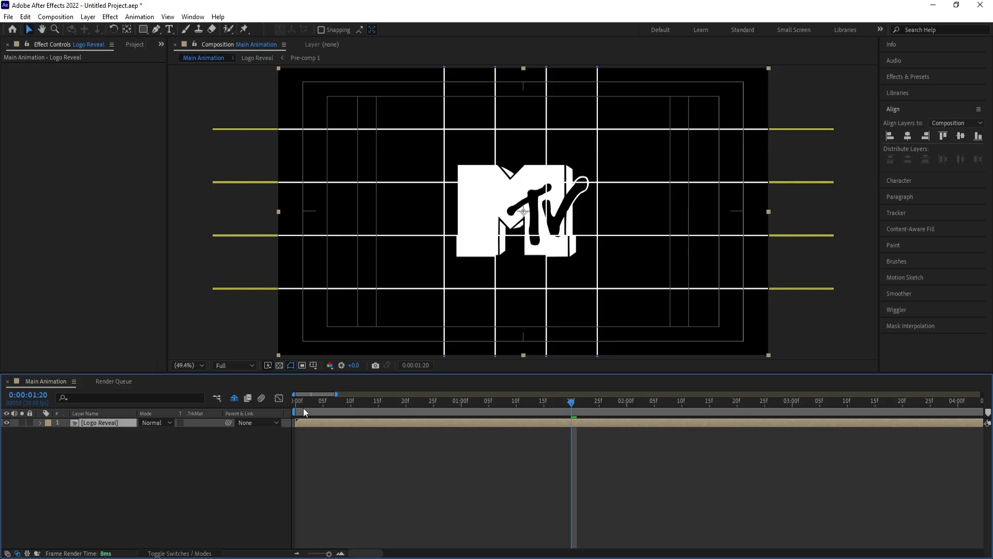
# - Duplicate the Logo Reveal layer and start the copy at frame 5
pyautogui.moveTo(319, 404); pyautogui.dragTo(217, 397)
pyautogui.hotkey('ctrl', 'd')
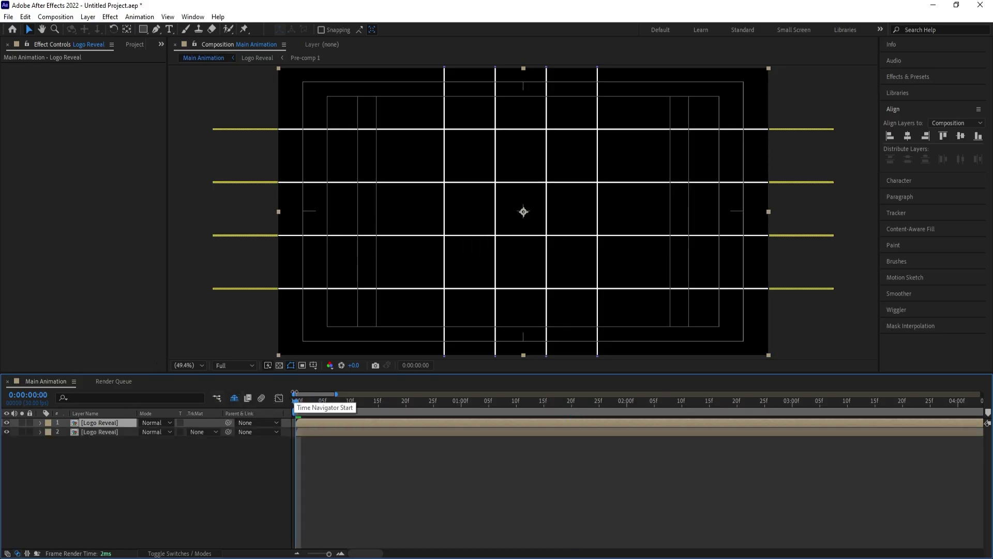
pyautogui.click(322, 402)
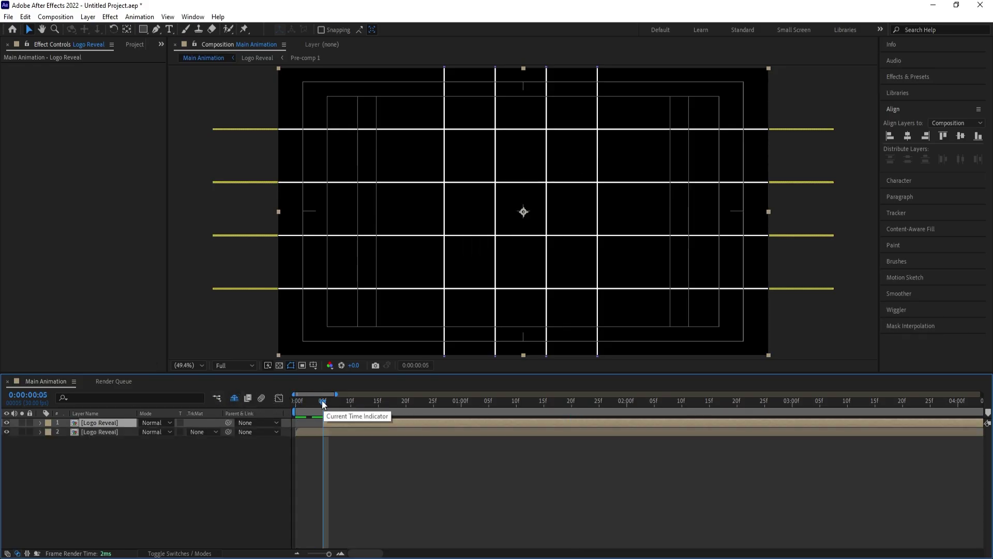
pyautogui.press('space')
pyautogui.press('space')
# - Add two more Logo Reveal copies starting at frames 10 and 15, and preview the result
pyautogui.click(351, 403)
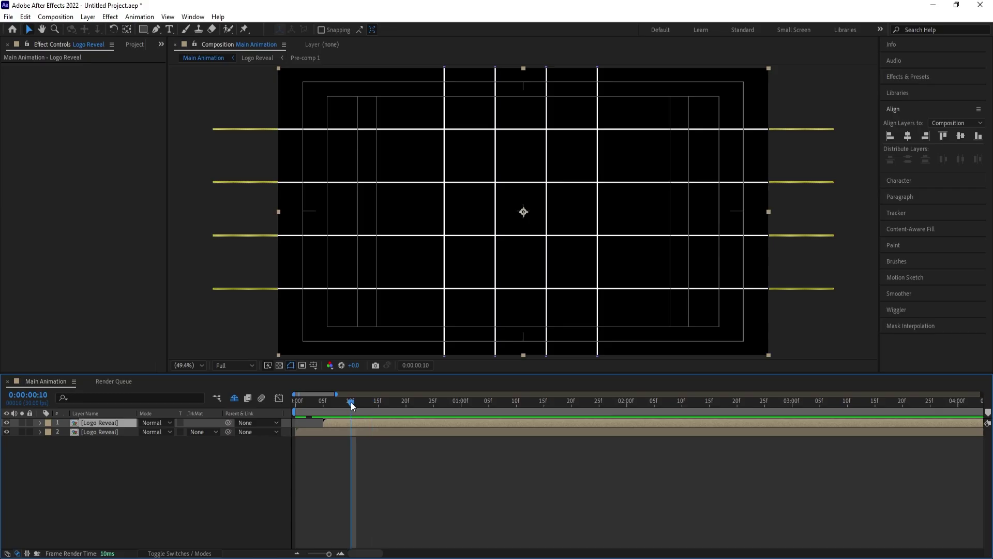
pyautogui.hotkey('ctrl', 'd')
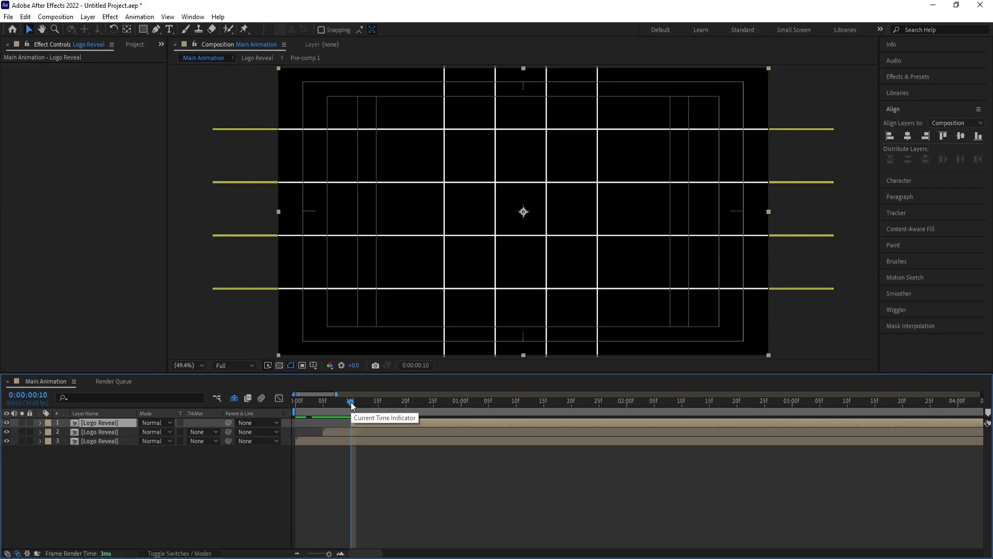
pyautogui.press('[')
pyautogui.hotkey('ctrl', 'd')
pyautogui.click(378, 405)
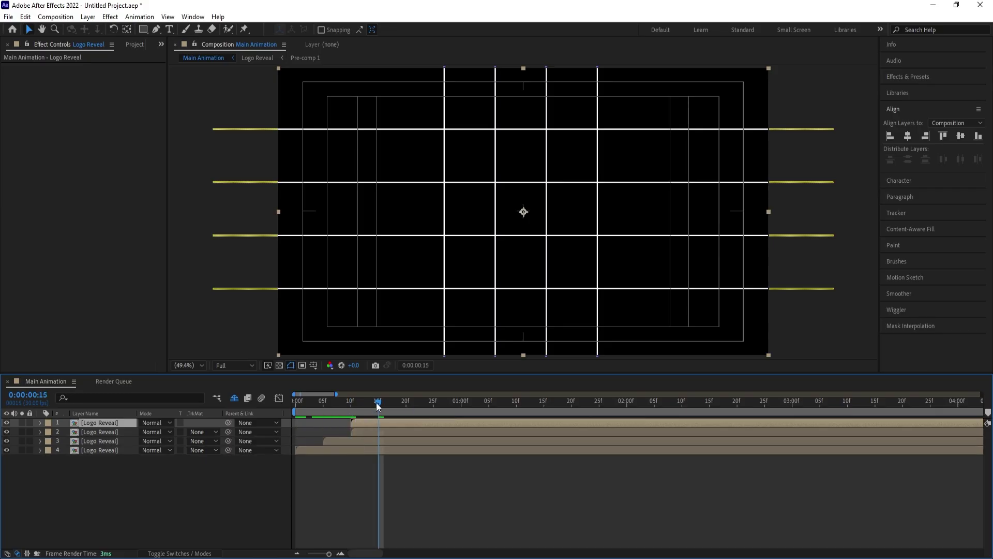
pyautogui.press('[')
pyautogui.press('space')
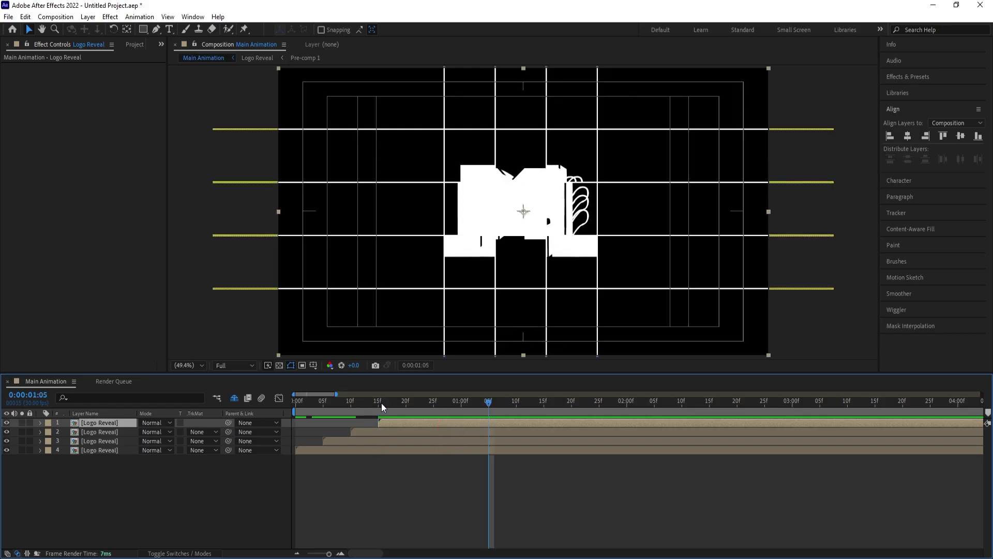
# - Duplicate the topmost Logo Reveal layer and start the copy at frame 20
pyautogui.hotkey('ctrl', 'd')
pyautogui.click(403, 402)
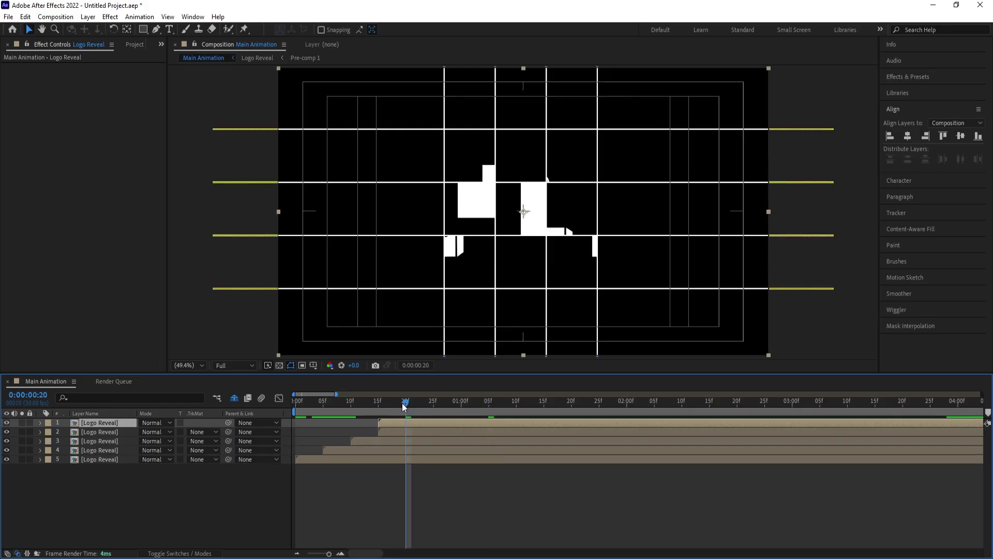
pyautogui.press('[')
# - Apply a red Fill effect to the bottommost Logo Reveal layer, the one starting at frame 0
pyautogui.click(340, 461)
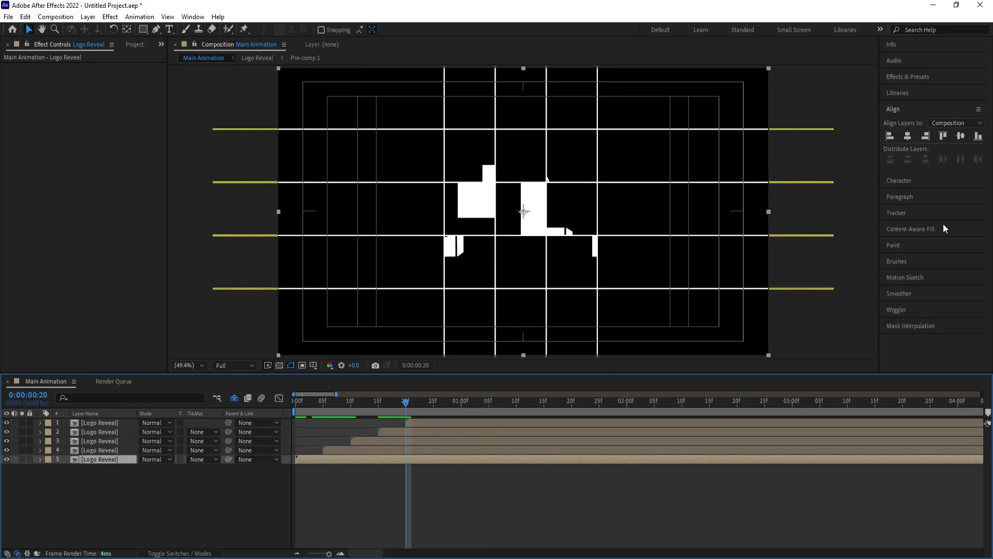
pyautogui.click(906, 76)
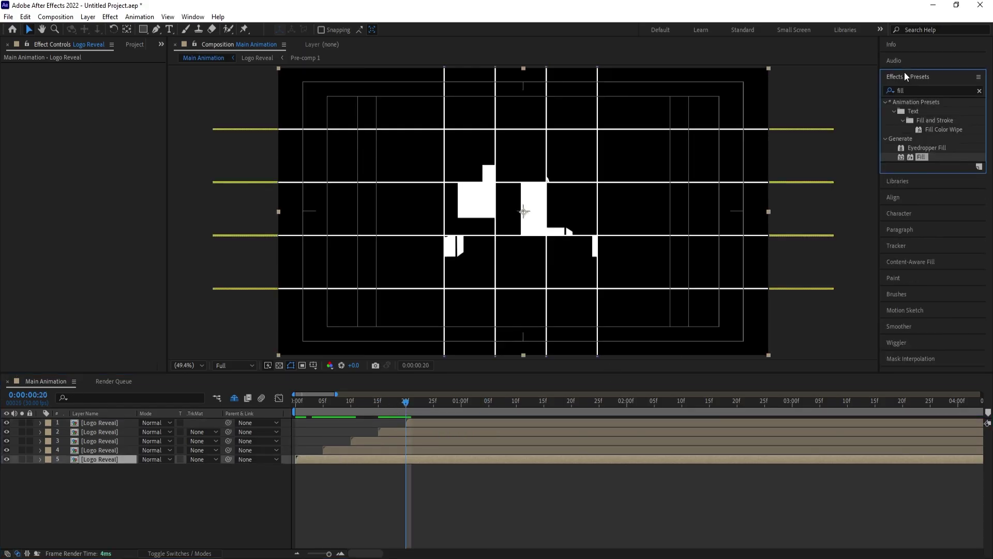
pyautogui.doubleClick(922, 157)
# - Apply a Fill effect to the Logo Reveal layer starting at frame 5 and color it bright green
pyautogui.click(362, 452)
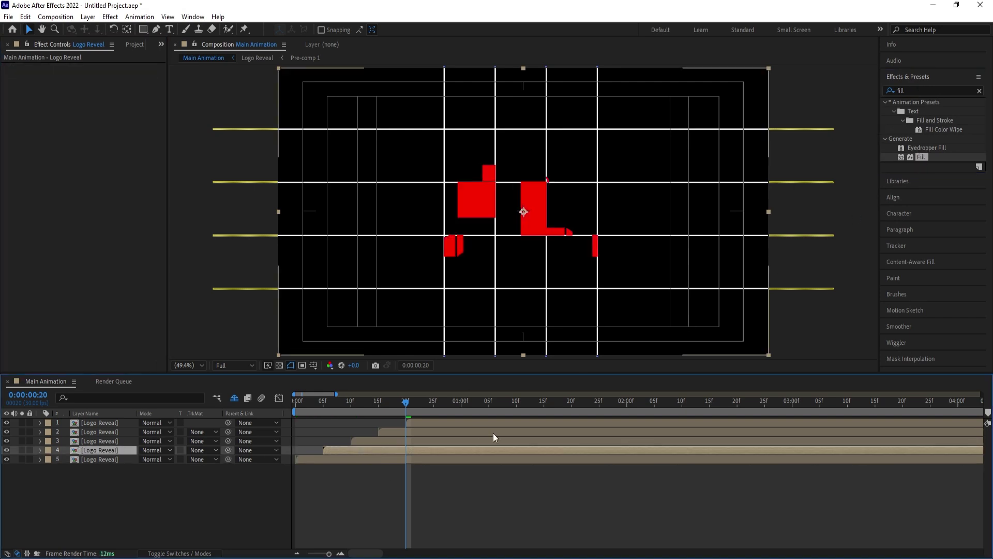
pyautogui.doubleClick(922, 157)
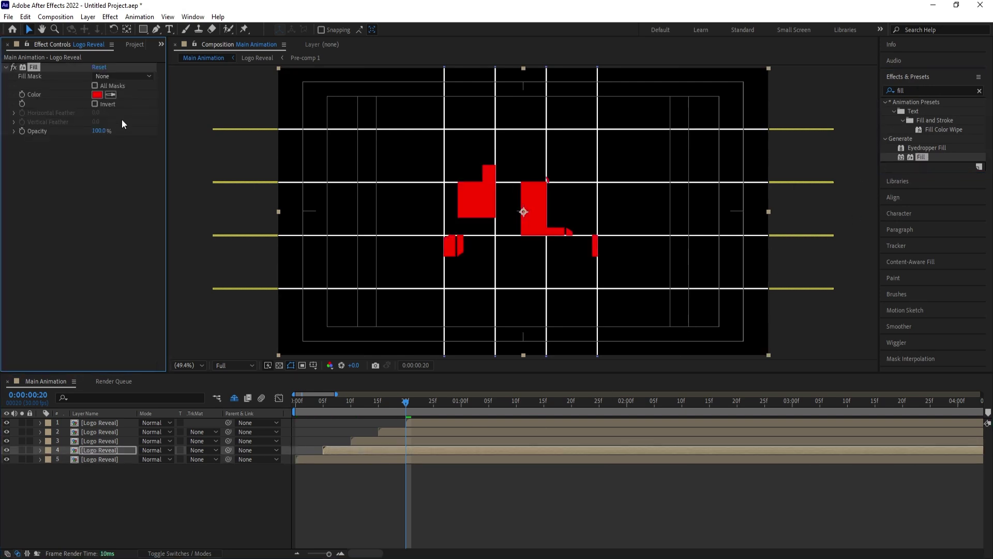
pyautogui.click(97, 95)
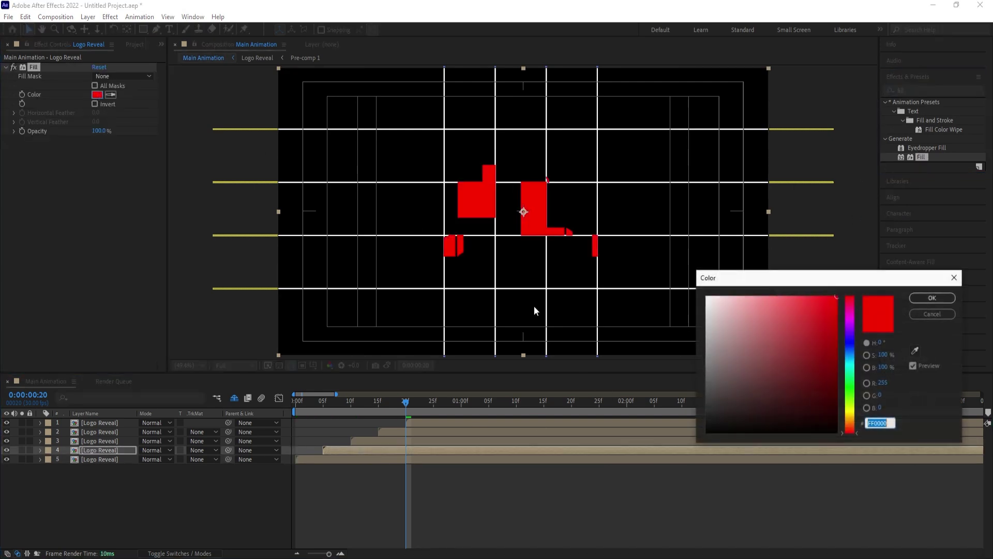
pyautogui.click(851, 389)
pyautogui.press('Return')
# - Apply a Fill effect to the Logo Reveal layer starting at frame 10 and color it bright blue
pyautogui.click(387, 439)
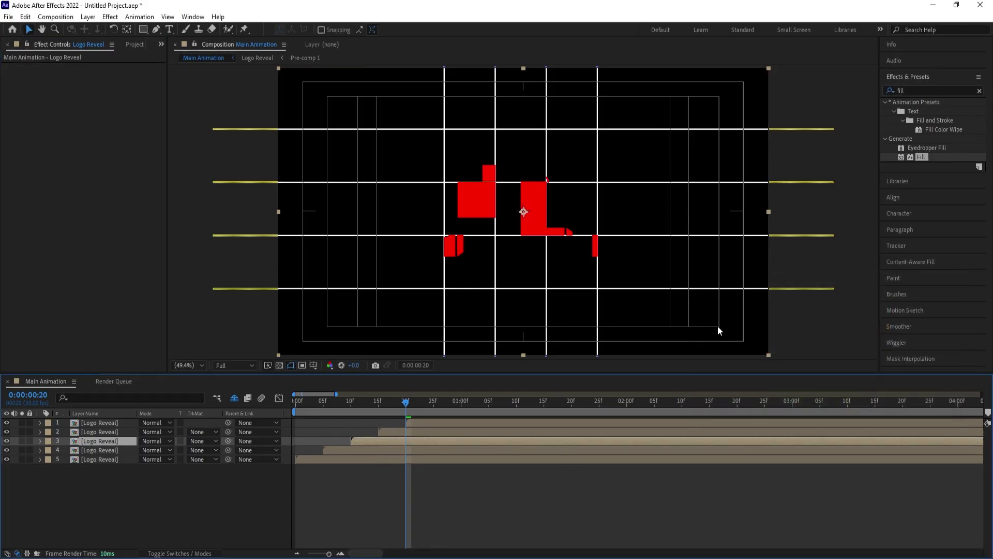
pyautogui.doubleClick(920, 157)
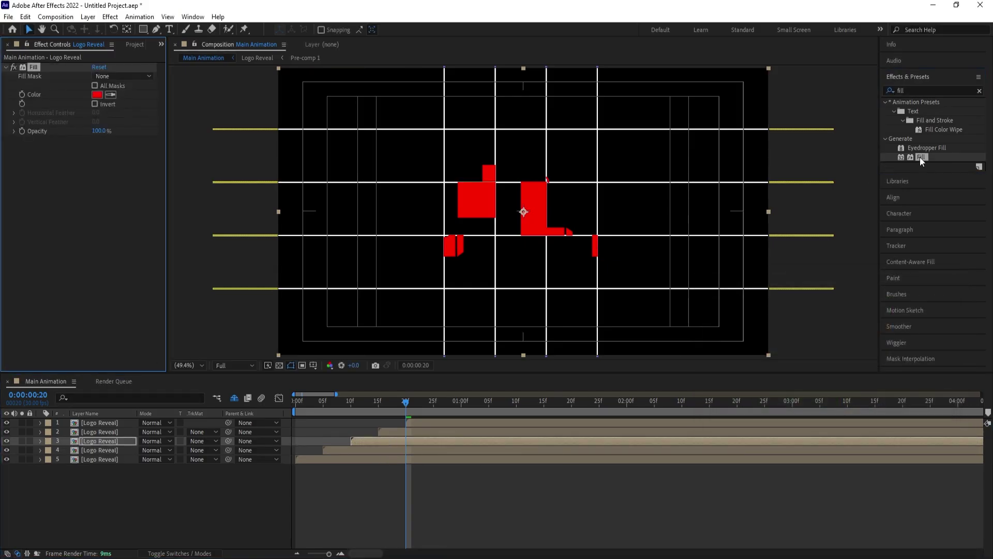
pyautogui.click(96, 96)
pyautogui.click(850, 355)
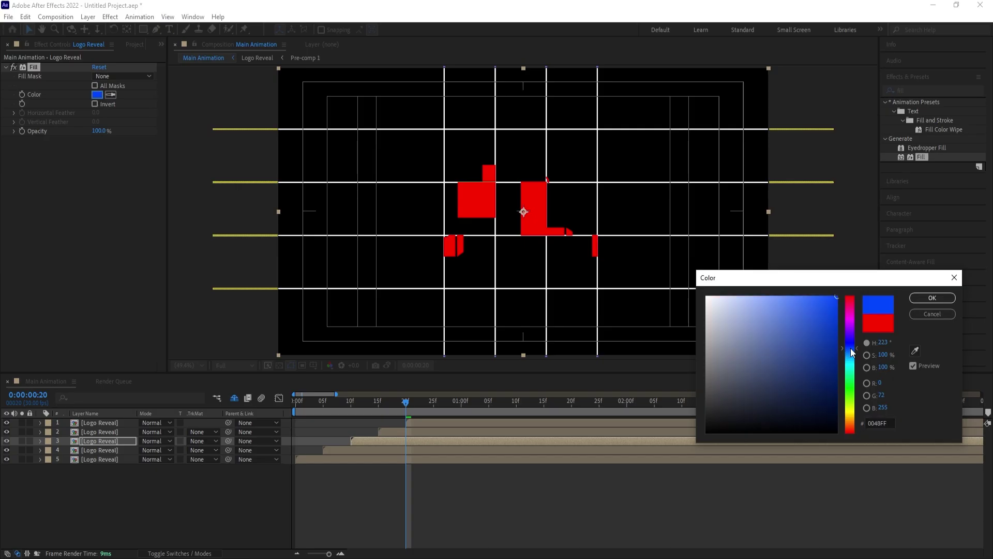
pyautogui.press('Return')
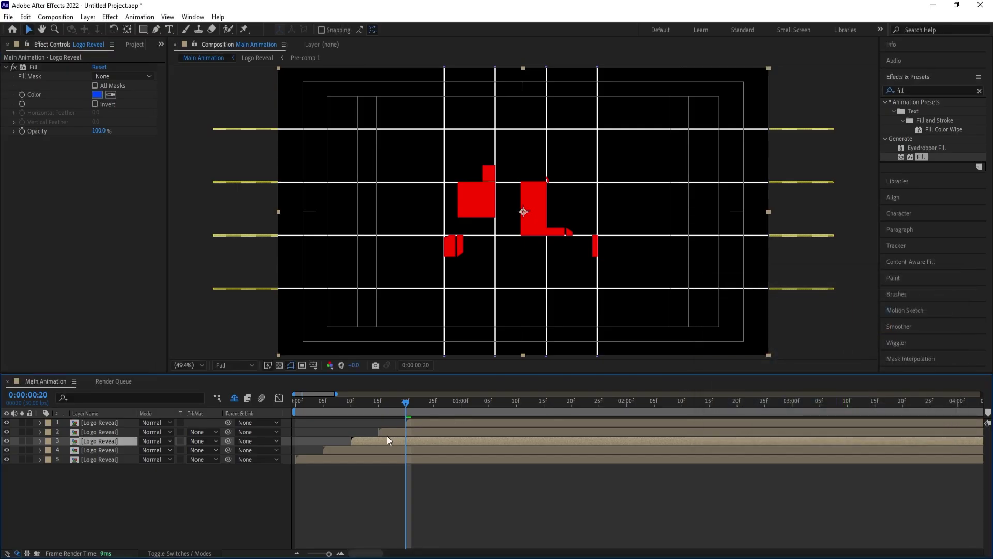
# - Apply an inverted Find Edges effect to the Logo Reveal layer starting at frame 15
pyautogui.click(420, 432)
pyautogui.click(912, 90)
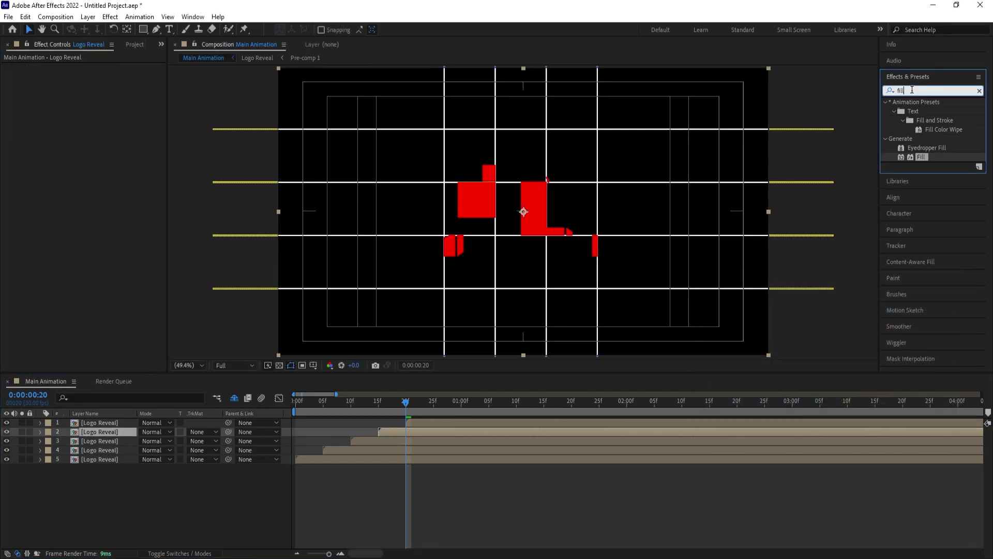
pyautogui.press('BackSpace')
pyautogui.press('BackSpace')
pyautogui.write('n')
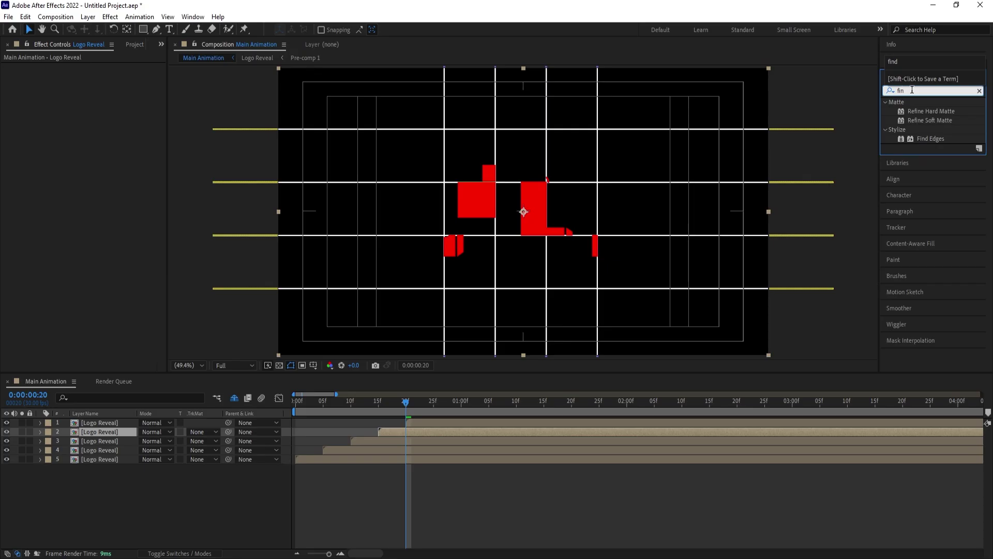
pyautogui.doubleClick(922, 137)
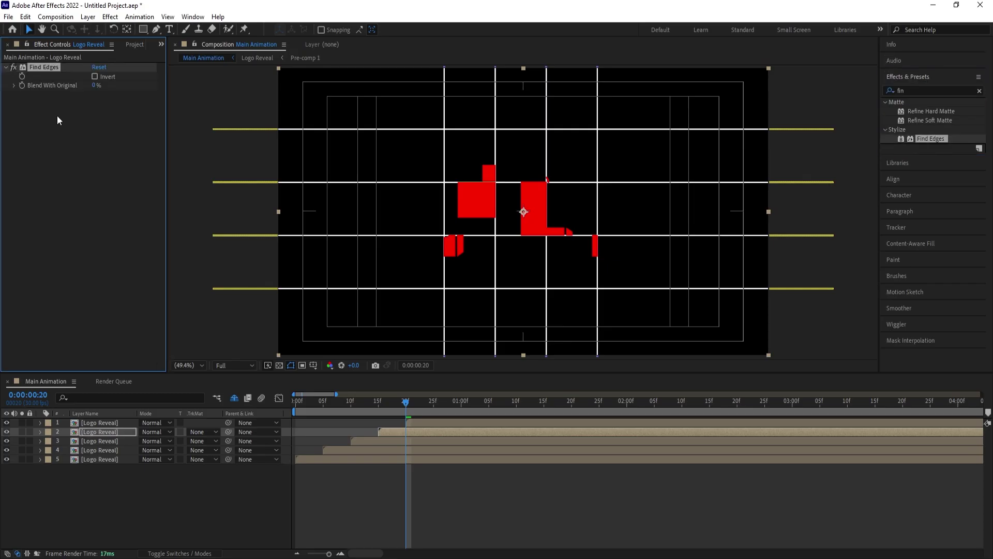
# - Preview the colored, layered logo reveal and return to the first frame
pyautogui.press('space')
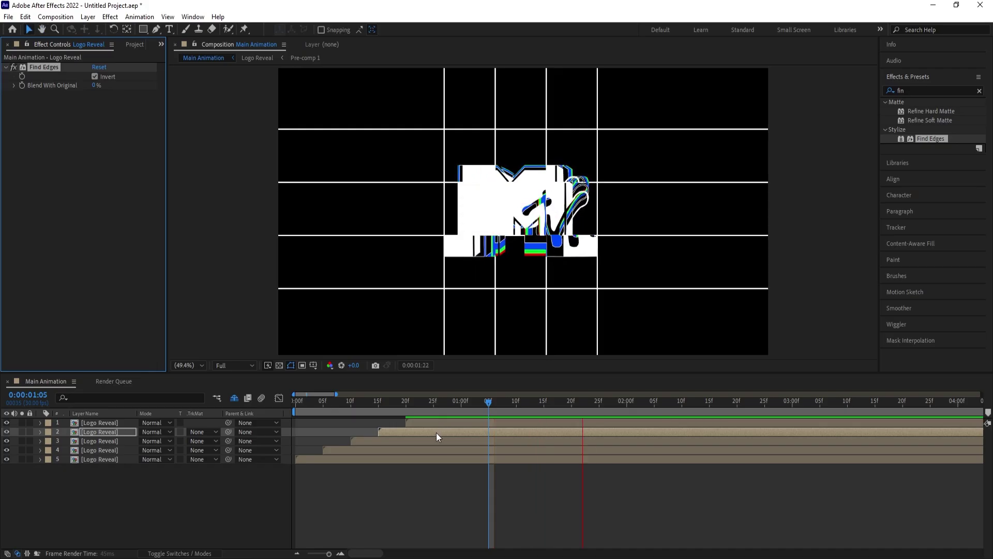
pyautogui.press('space')
pyautogui.press('space')
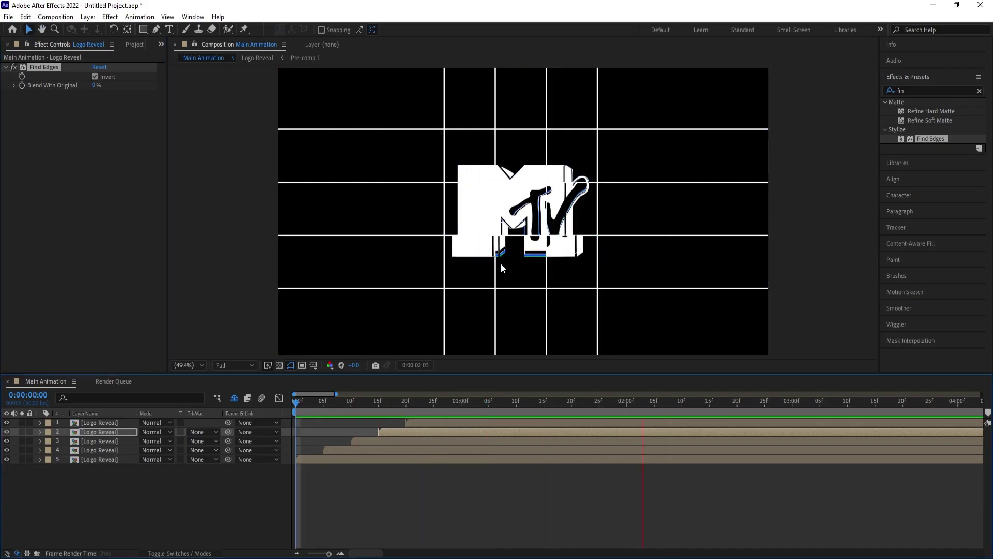
pyautogui.press('space')
pyautogui.press('space')
pyautogui.press('space')
pyautogui.press('Home')
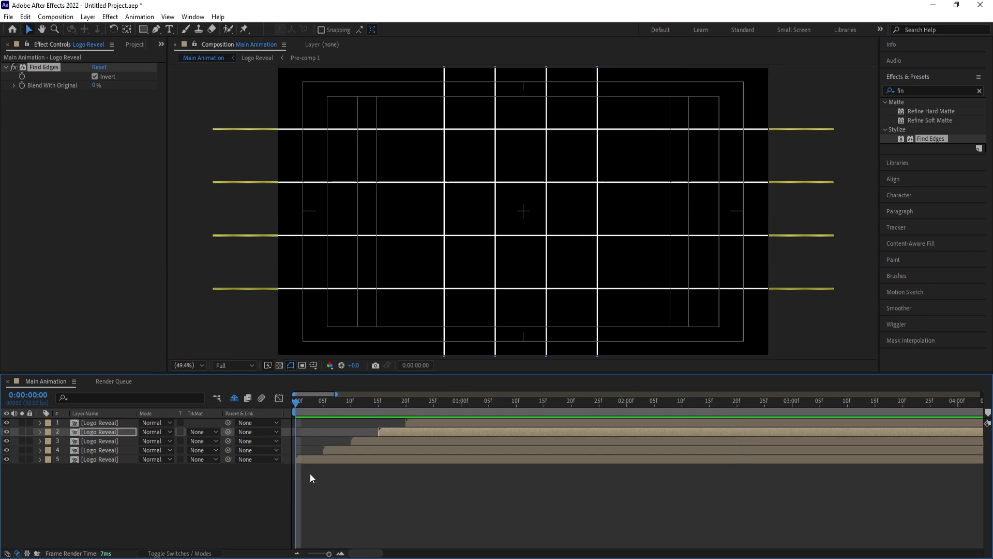
# - Move the green-filled Logo Reveal layer so that it starts at frame 2
pyautogui.click(327, 489)
pyautogui.press('pagedown')
pyautogui.press('pagedown')
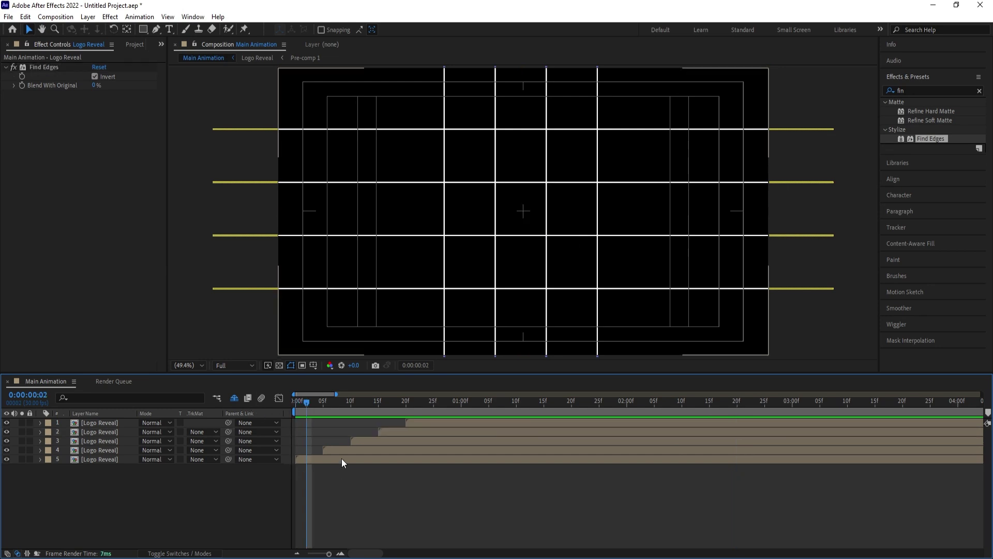
pyautogui.click(340, 452)
pyautogui.press('[')
# - Start the blue-filled Logo Reveal layer at frame 4 and the Find Edges layer at frame 6
pyautogui.press('pagedown')
pyautogui.press('pagedown')
pyautogui.click(387, 443)
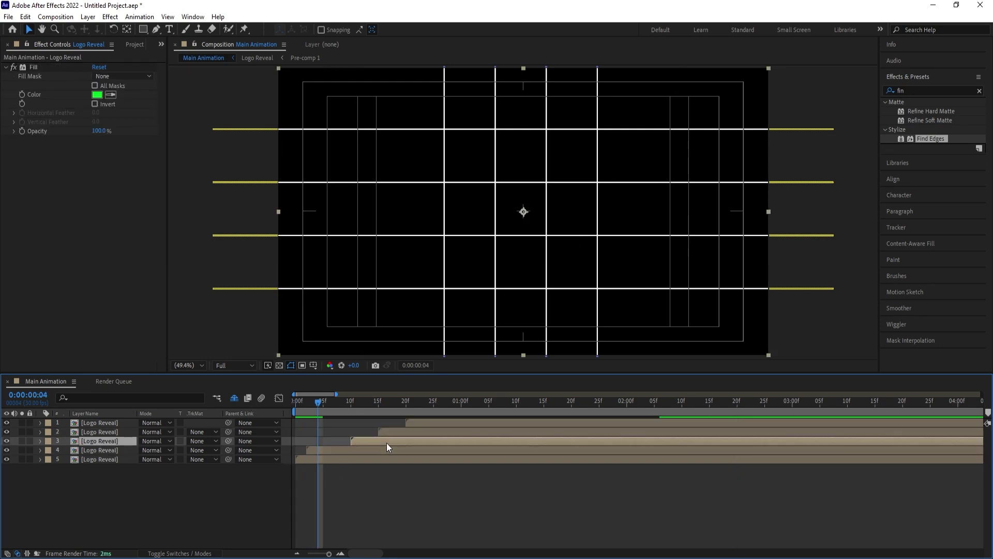
pyautogui.press('[')
pyautogui.press('pagedown')
pyautogui.press('pagedown')
pyautogui.click(396, 429)
pyautogui.press('[')
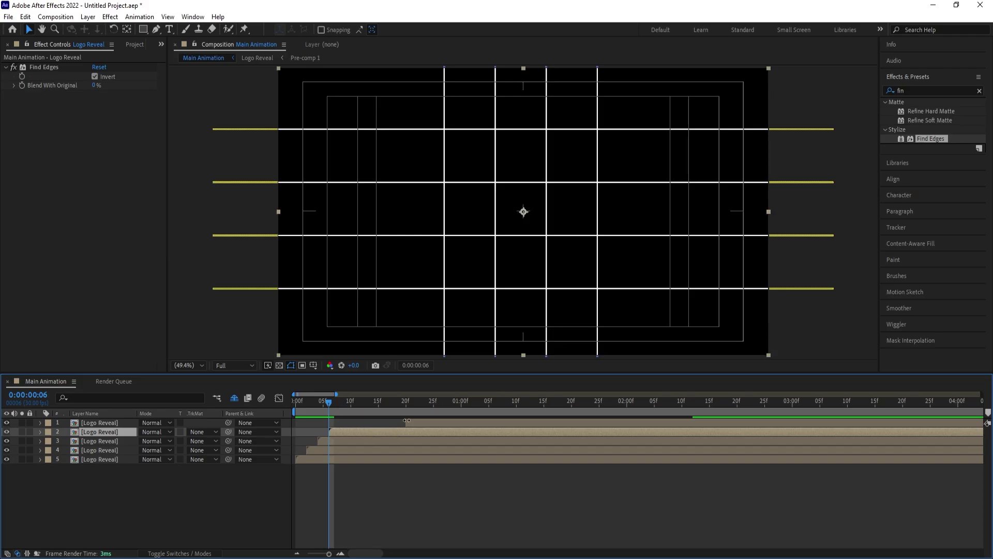
# - Shift the topmost Logo Reveal layer to start at frame 15, and preview the tightened color stagger
pyautogui.moveTo(420, 420); pyautogui.dragTo(393, 413)
pyautogui.press('space')
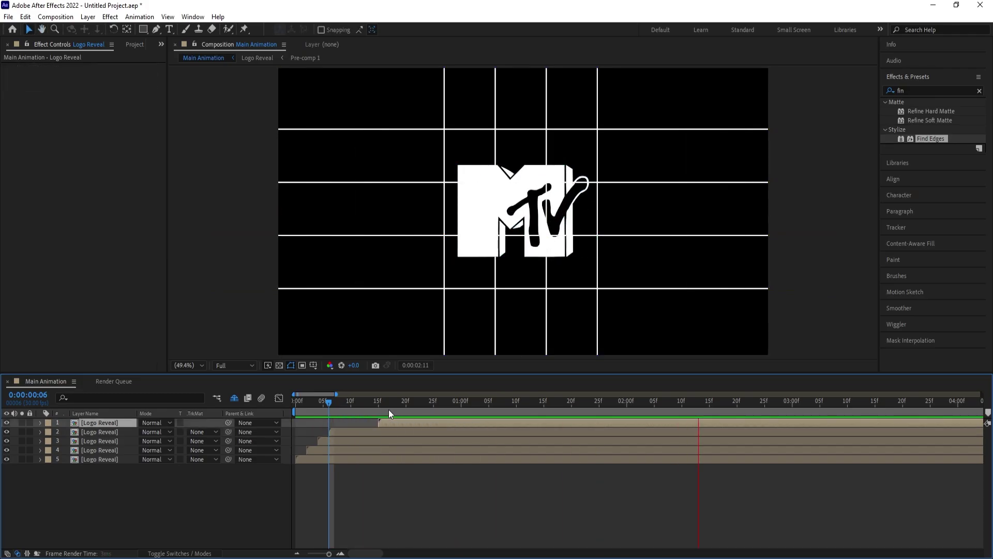
pyautogui.press('space')
pyautogui.press('space')
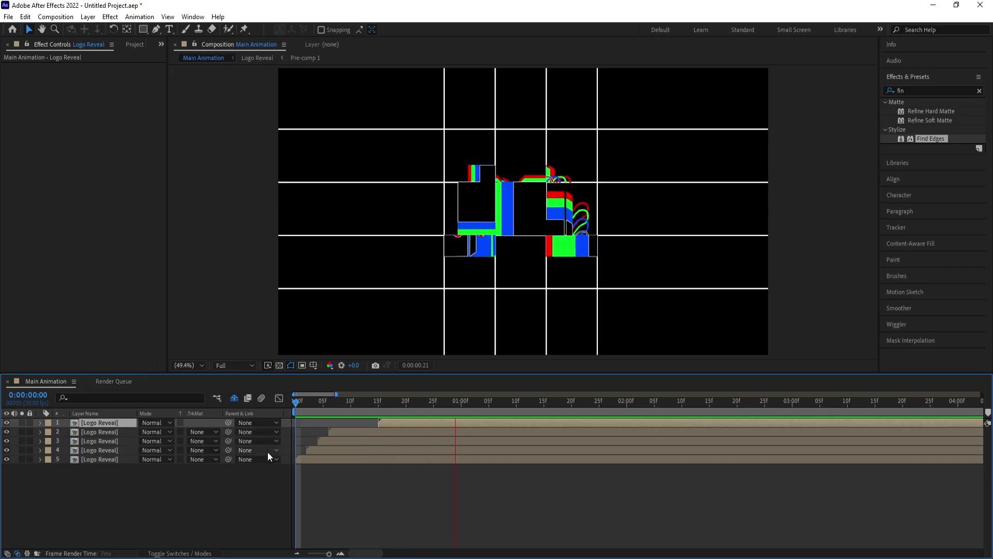
pyautogui.press('space')
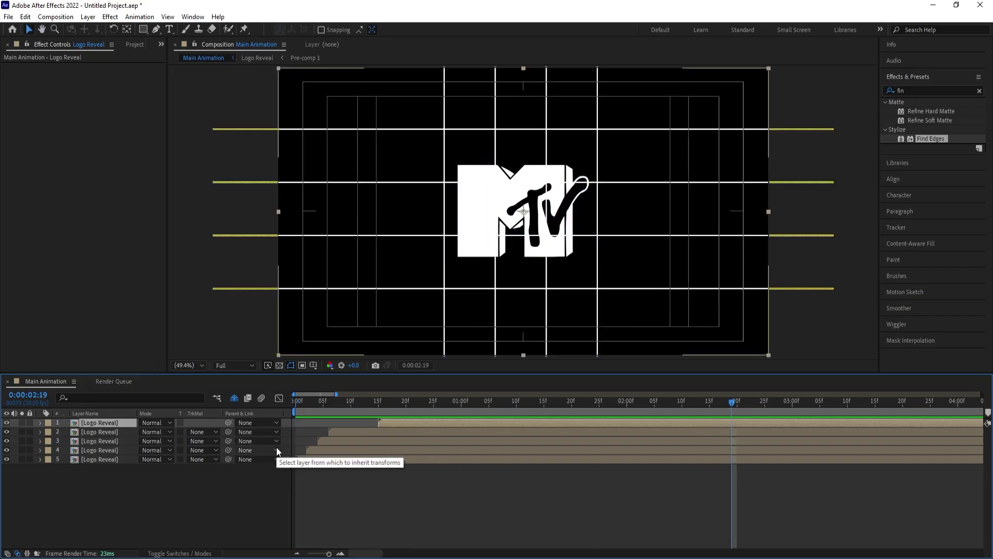
pyautogui.press('Home')
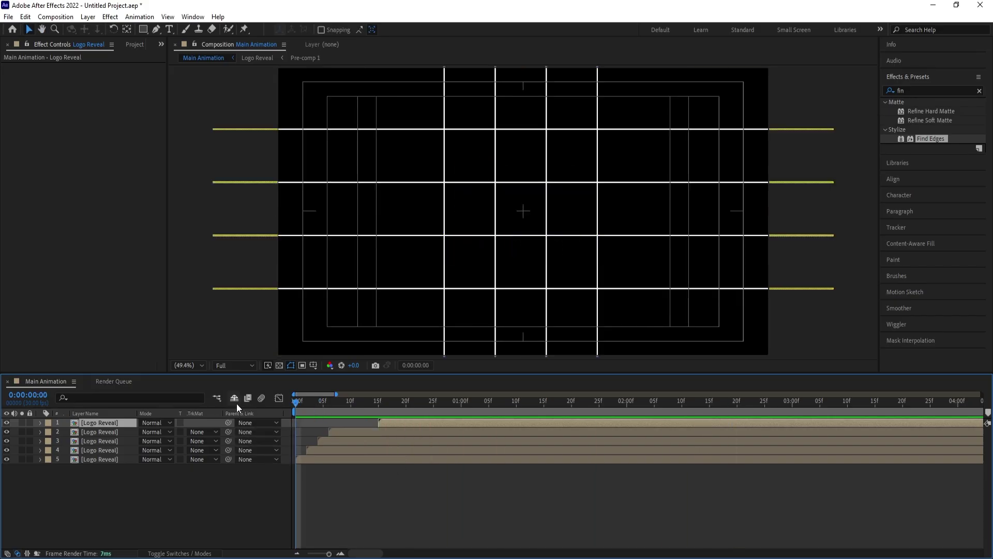
# - Unhide the shy grid-line layers and shift all five Logo Reveal layers together so the lowest one starts at about 2:09
pyautogui.click(234, 399)
pyautogui.click(309, 461)
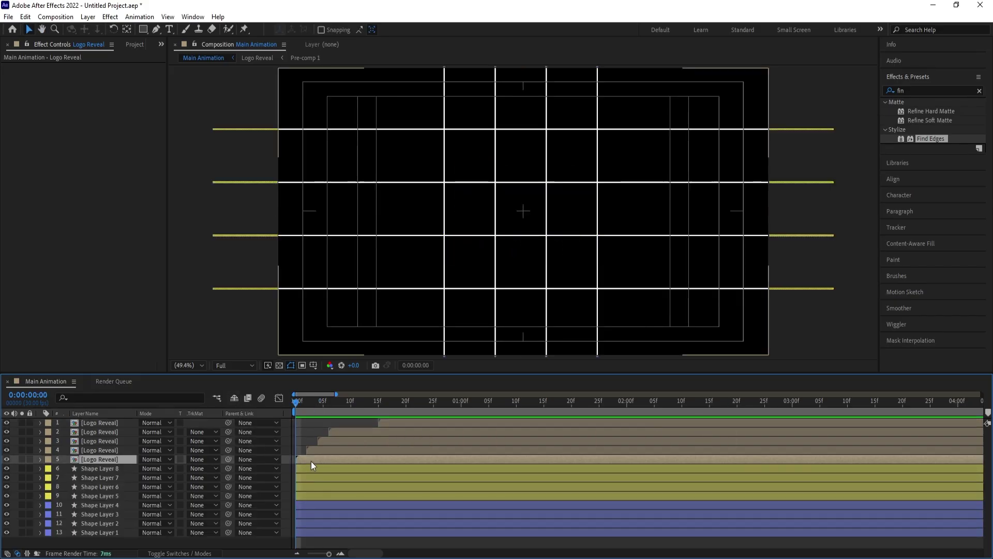
pyautogui.keyDown('shift'); pyautogui.click(402, 427); pyautogui.keyUp('shift')
pyautogui.moveTo(325, 462); pyautogui.dragTo(705, 435)
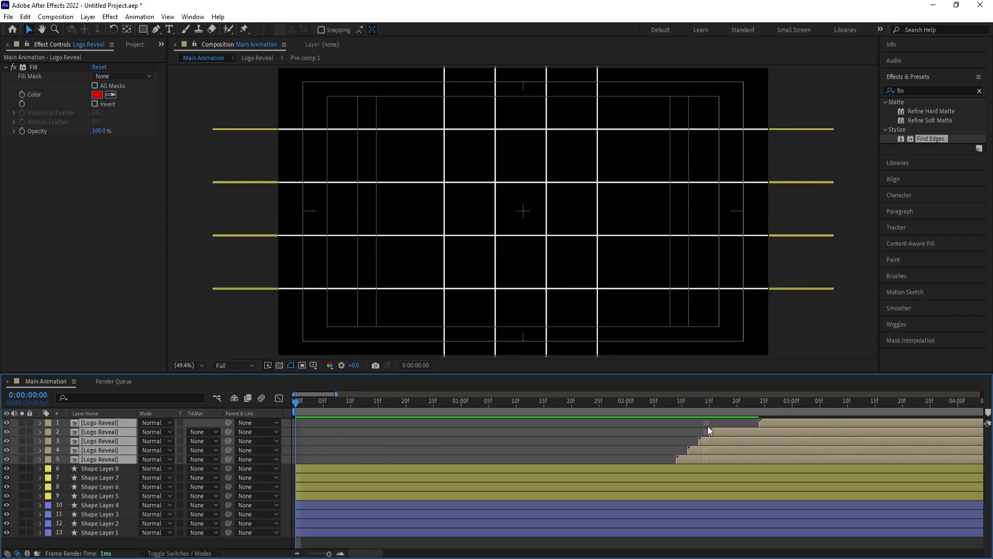
# - Unlink the scale proportions of Shape Layer 1, try shortening the line vertically, and undo the trial scale change
pyautogui.click(109, 533)
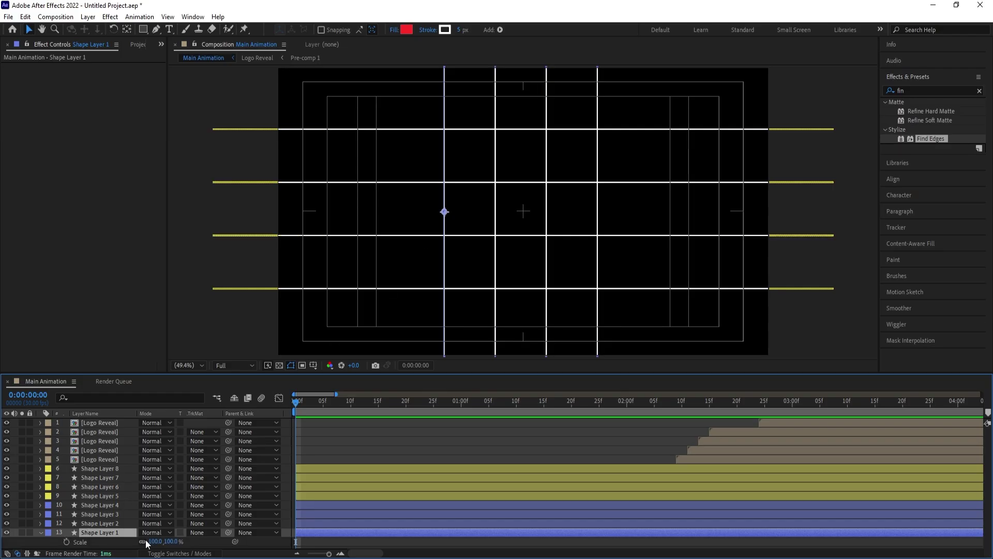
pyautogui.click(142, 542)
pyautogui.moveTo(171, 541); pyautogui.dragTo(155, 537)
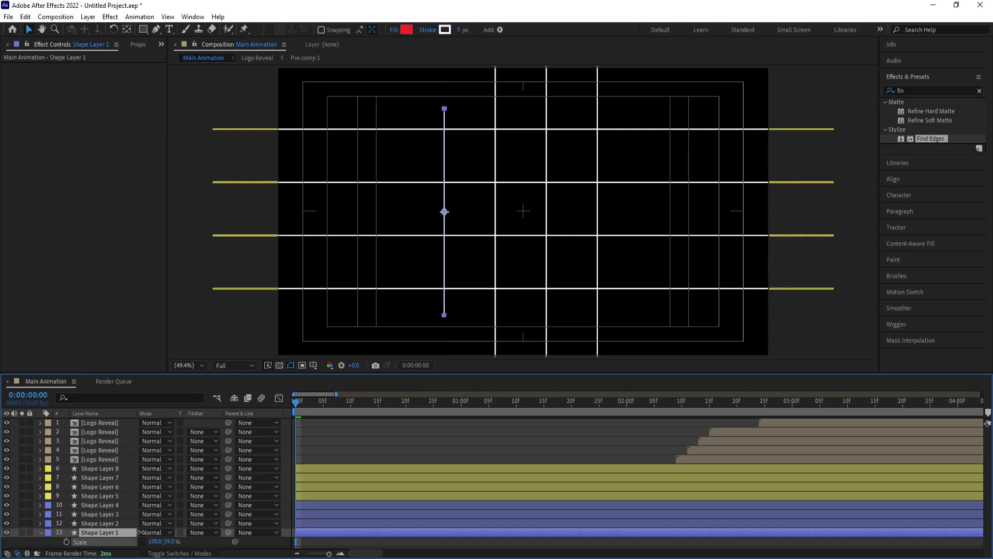
pyautogui.hotkey('ctrl', 'z')
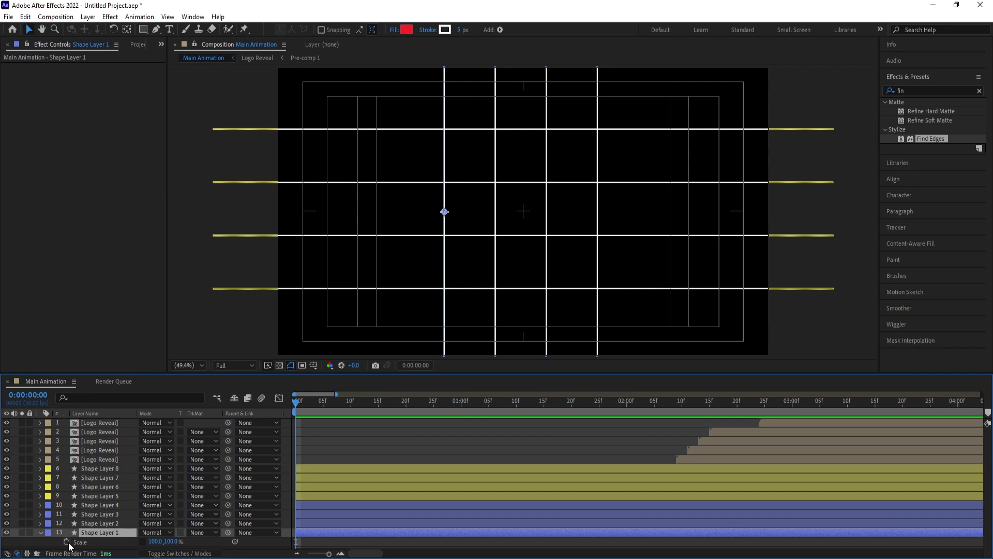
# - Animate Shape Layer 1's vertical scale from 0% at the first frame to 100% at 1 second, using eased keyframes
pyautogui.click(66, 543)
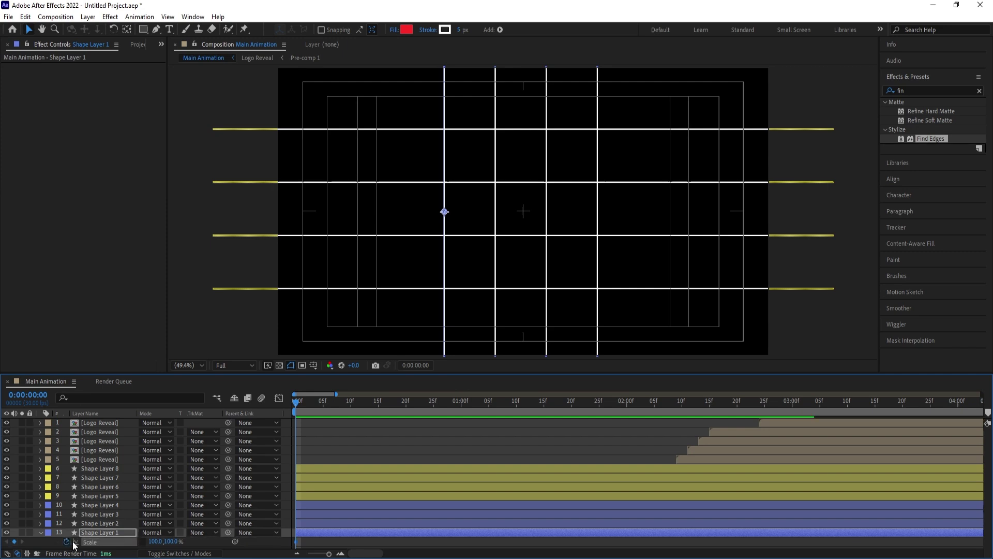
pyautogui.click(459, 403)
pyautogui.click(15, 541)
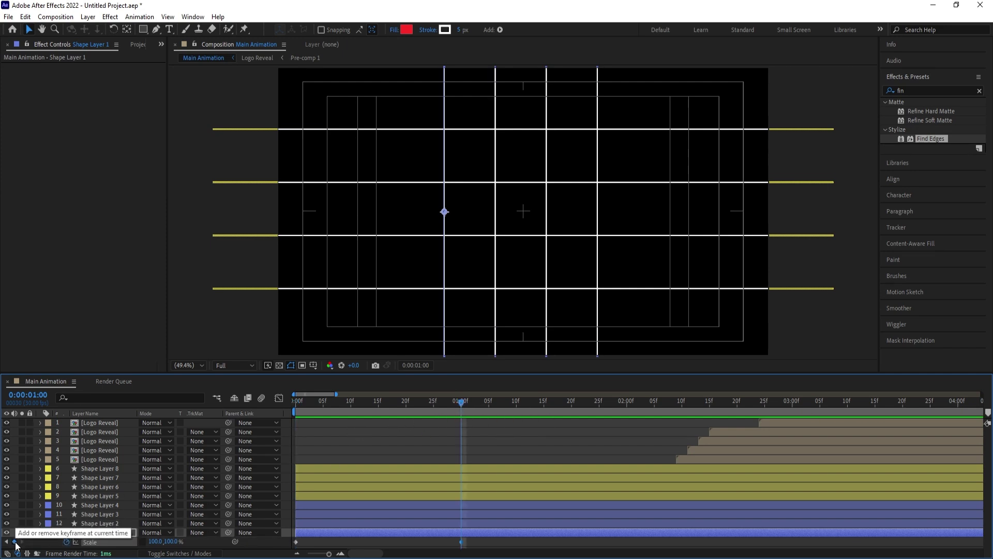
pyautogui.press('Home')
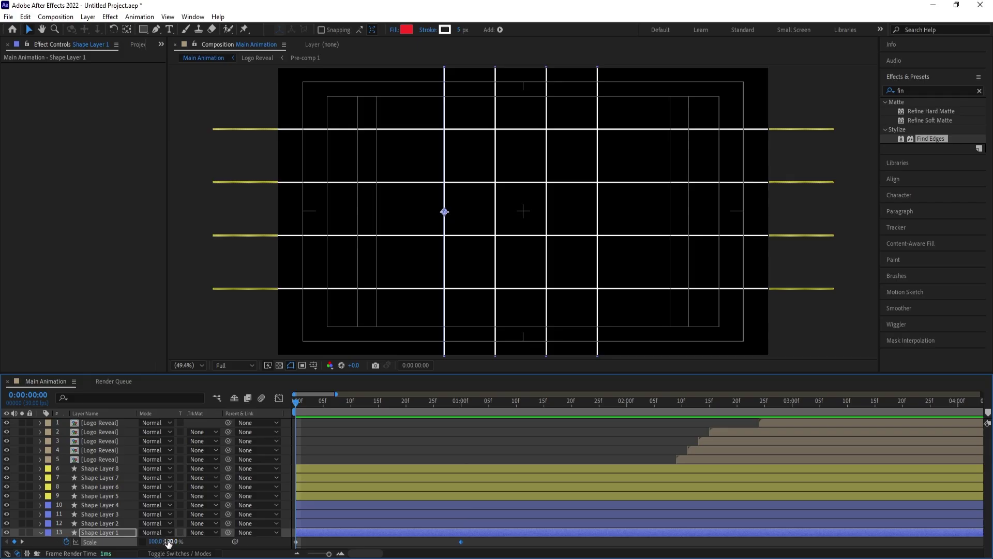
pyautogui.click(168, 542)
pyautogui.press('BackSpace')
pyautogui.write('0')
pyautogui.press('Return')
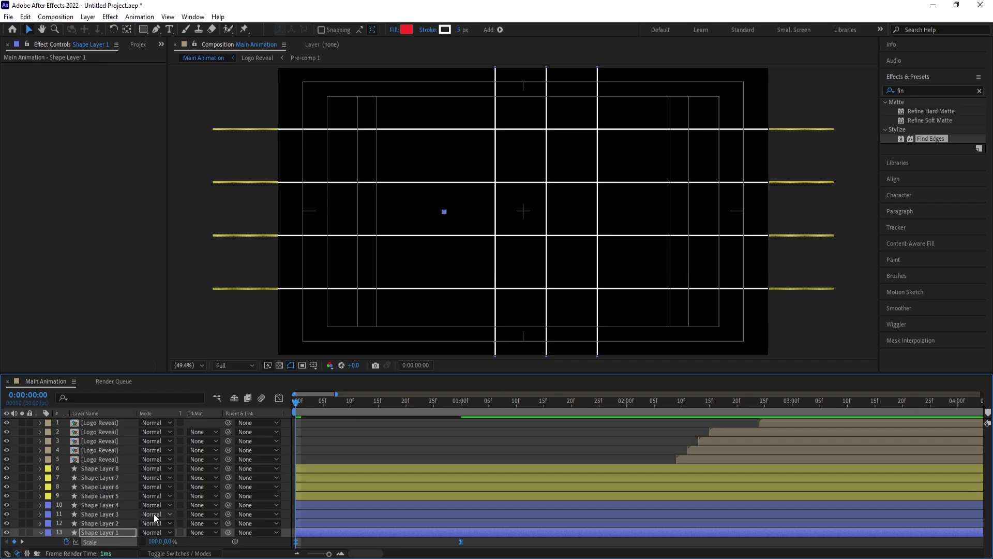
# - Reshape the scale speed graph of Shape Layer 1 into an early peak with a long ease-out, and preview the line's growth
pyautogui.click(279, 399)
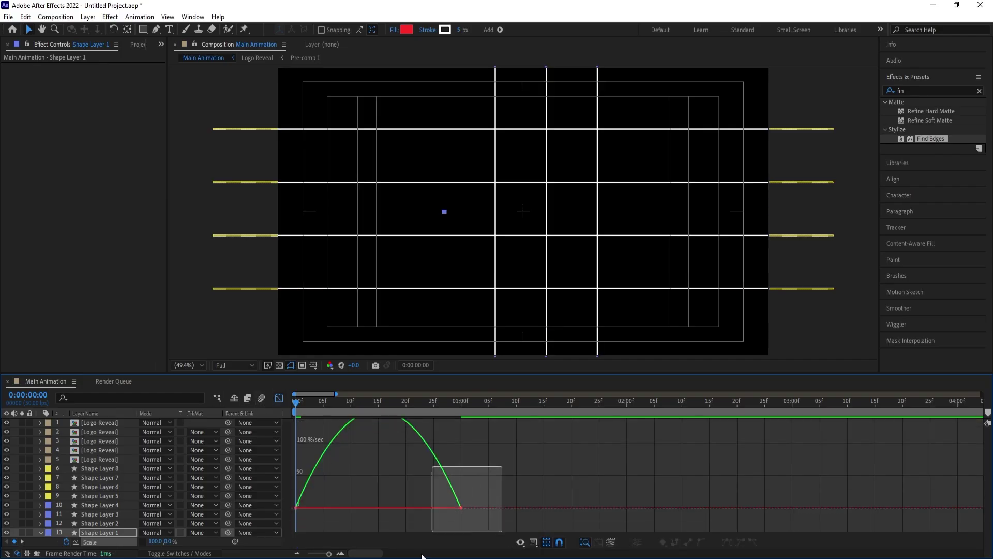
pyautogui.moveTo(422, 555); pyautogui.dragTo(375, 523)
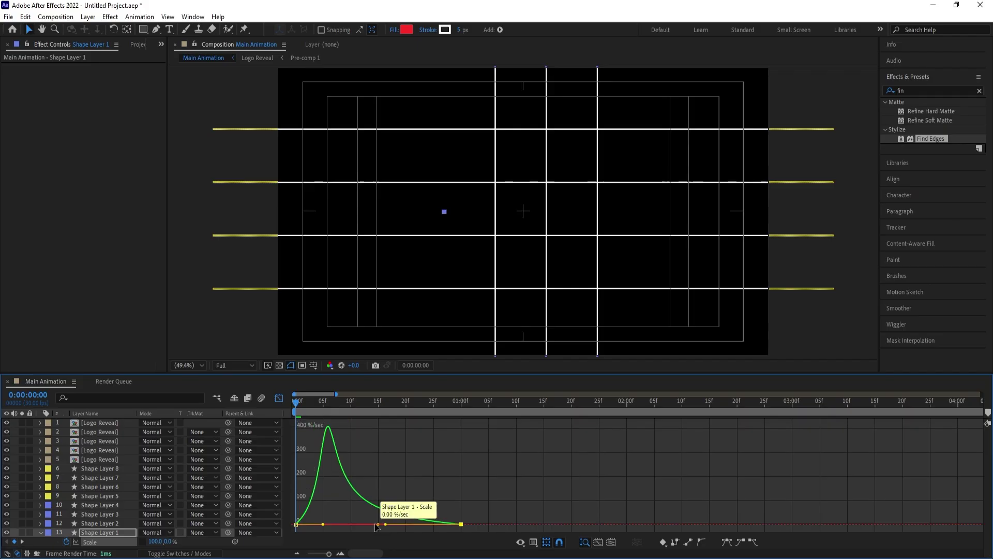
pyautogui.click(278, 399)
pyautogui.press('space')
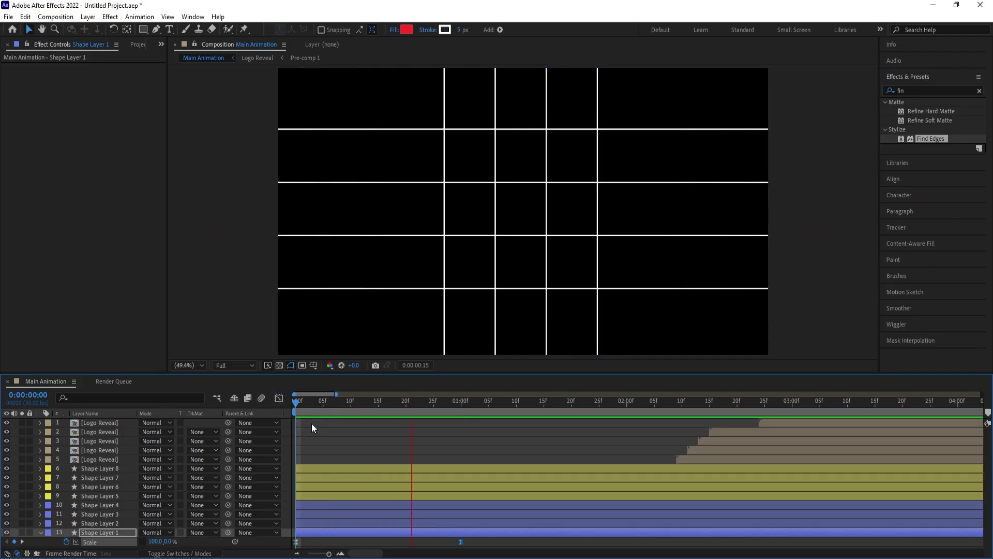
# - Paste Shape Layer 1's eased scale animation onto Shape Layers 2, 3 and 4 at the first frame
pyautogui.press('space')
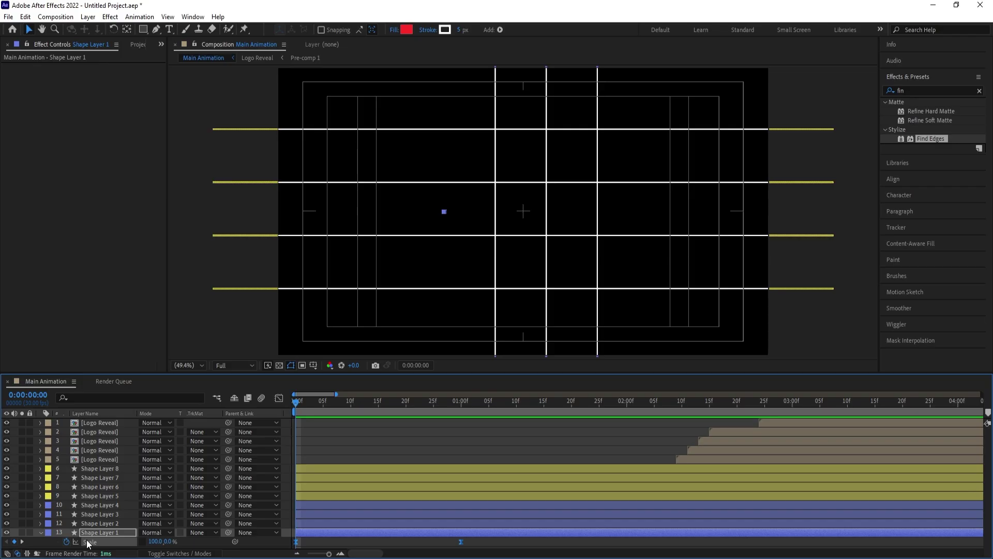
pyautogui.click(95, 524)
pyautogui.keyDown('shift'); pyautogui.click(95, 505); pyautogui.keyUp('shift')
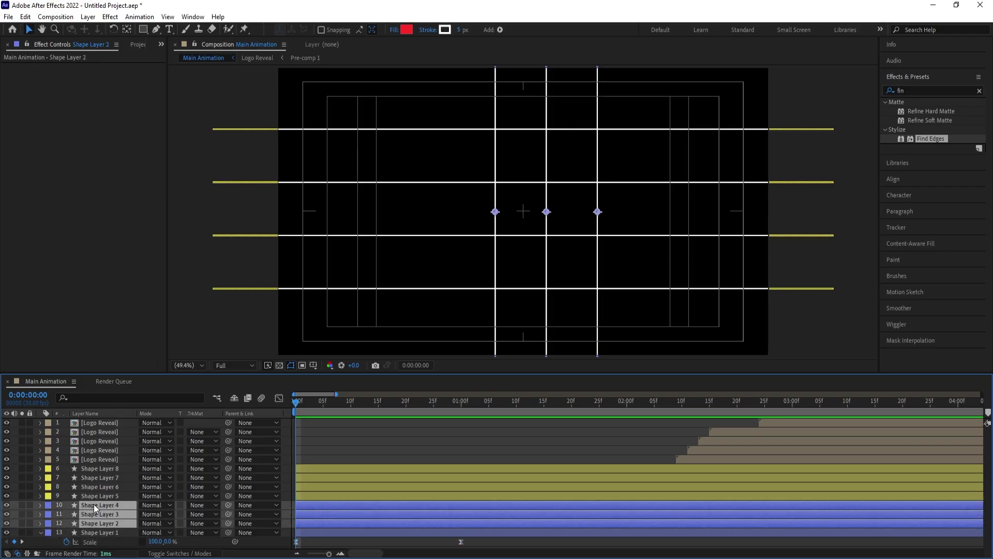
pyautogui.hotkey('ctrl', 'v')
# - Unlink Shape Layer 5's scale proportions and add scale keyframes at the first frame and at 1 second
pyautogui.click(87, 495)
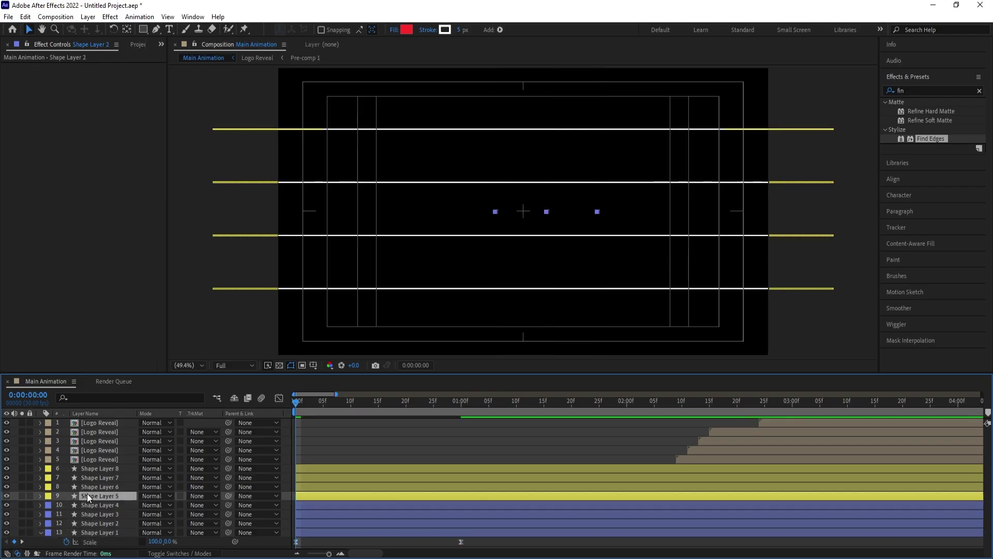
pyautogui.press('s')
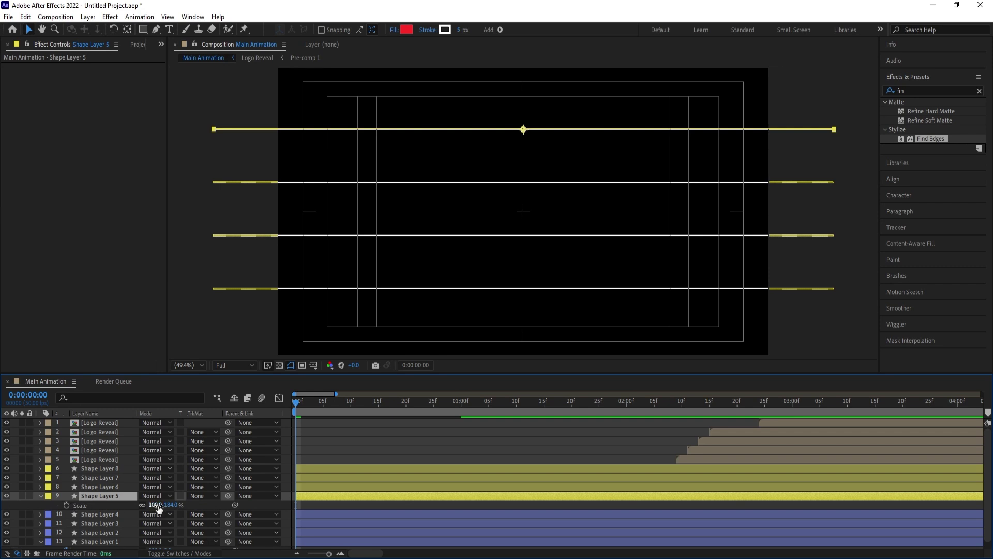
pyautogui.click(67, 505)
pyautogui.scroll(-1, 358, 497)
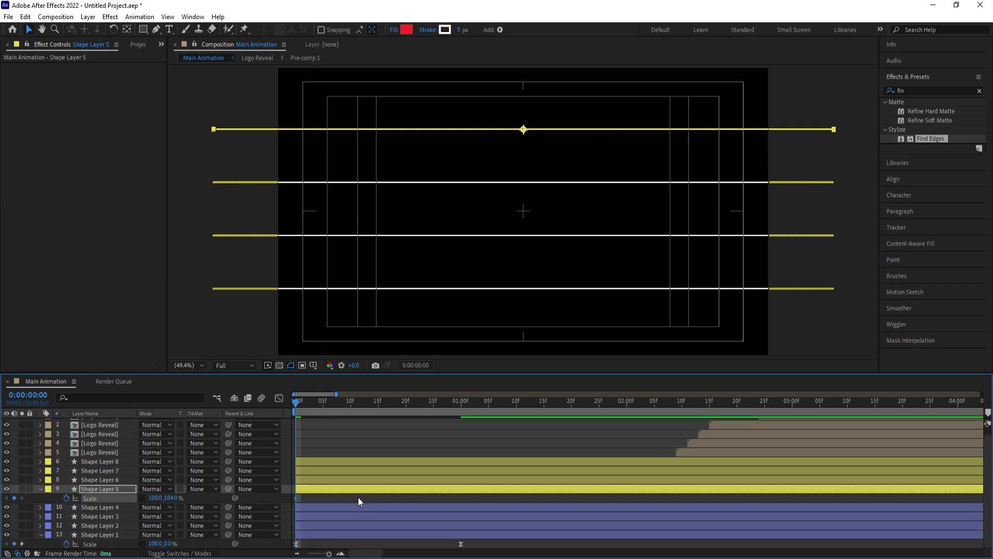
pyautogui.press('k')
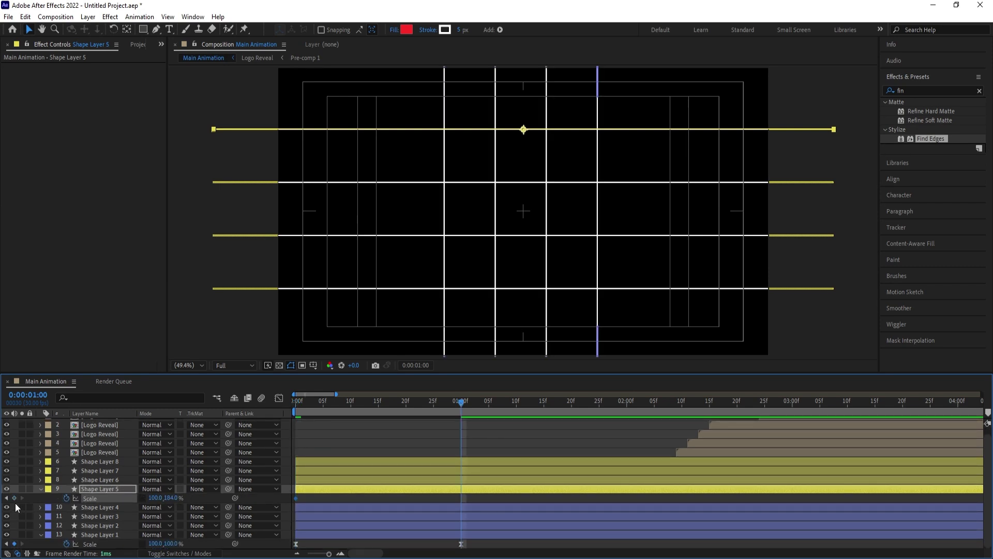
pyautogui.press('j')
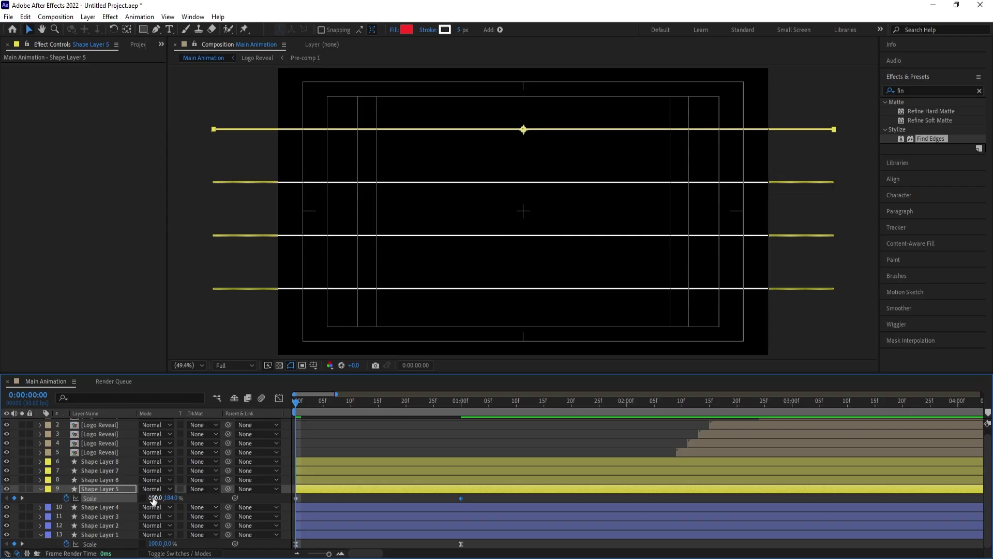
pyautogui.moveTo(153, 500); pyautogui.dragTo(131, 494)
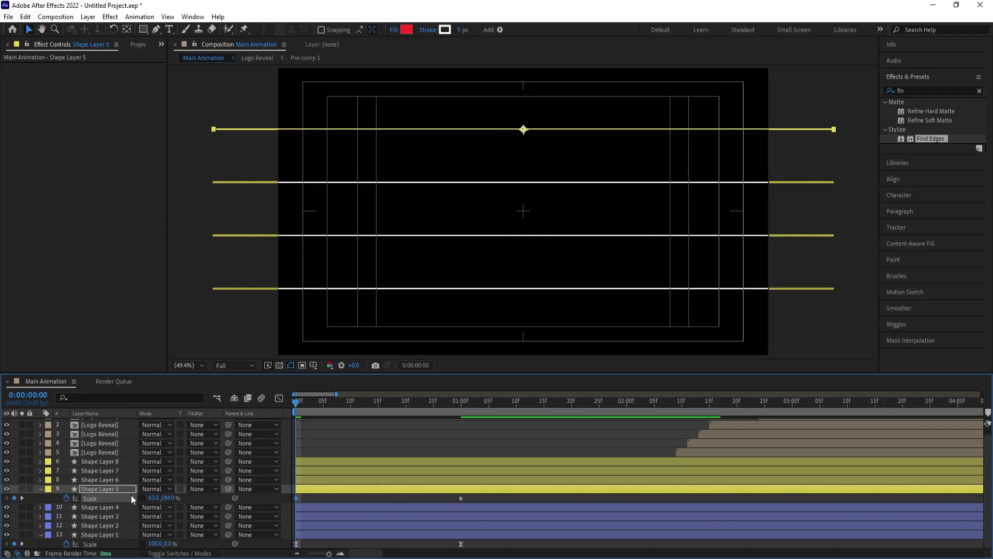
pyautogui.click(210, 499)
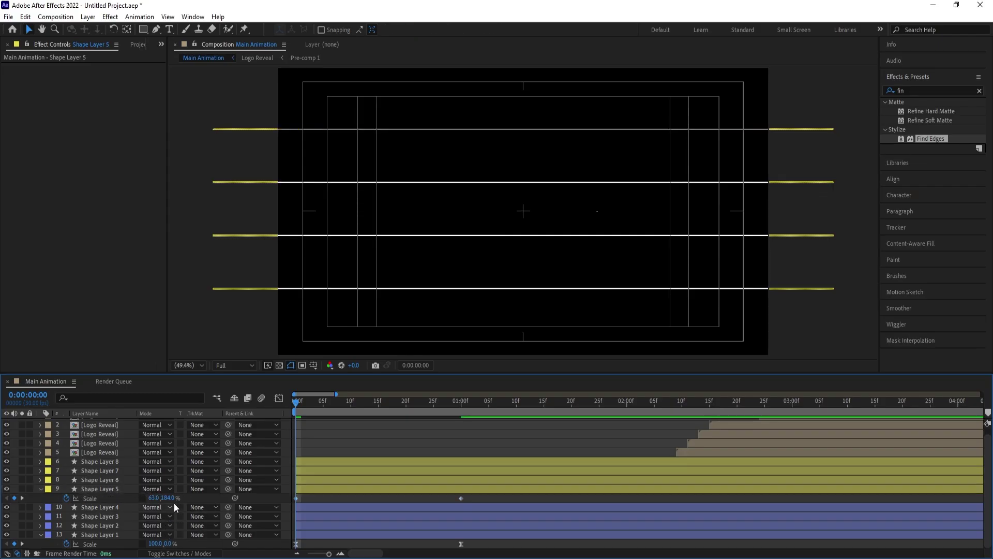
pyautogui.hotkey('ctrl', 'z')
# - Set the vertical scale of Shape Layer 5 to 0% at the first frame
pyautogui.moveTo(173, 500); pyautogui.dragTo(162, 499)
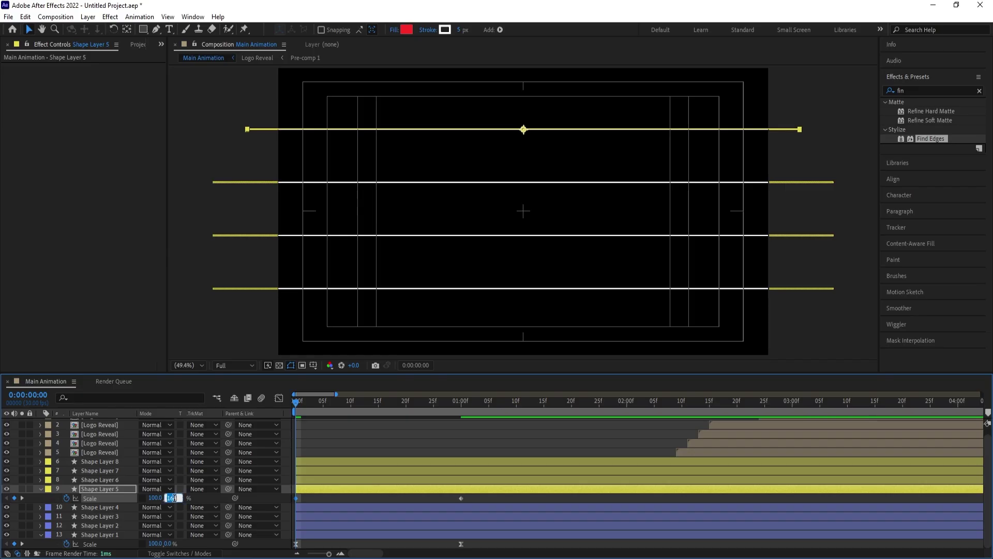
pyautogui.write('0')
pyautogui.press('Return')
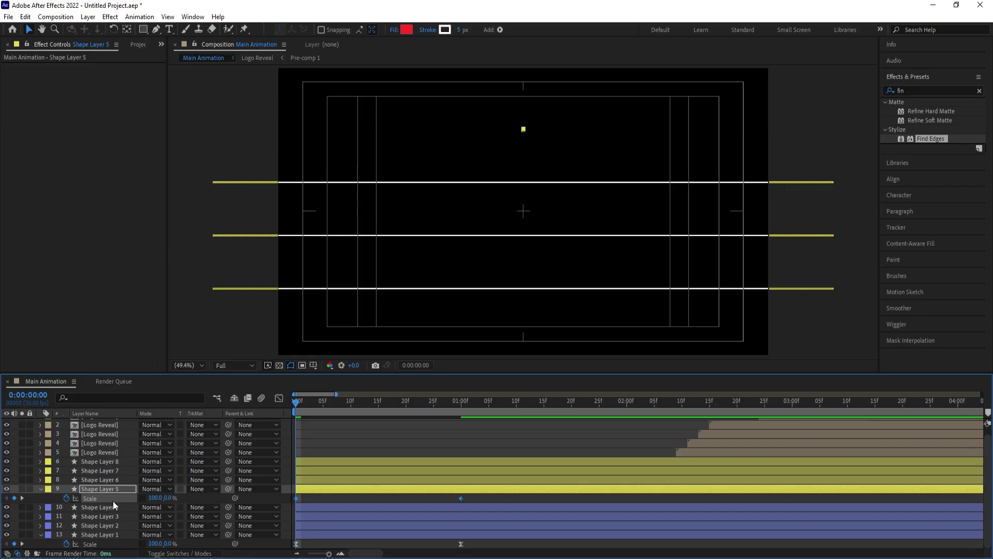
# - Ease Shape Layer 5's scale keyframes and reshape their speed graph into an early peak with a long ease-out
pyautogui.click(282, 399)
pyautogui.moveTo(477, 492); pyautogui.dragTo(368, 523)
pyautogui.moveTo(433, 524); pyautogui.dragTo(366, 523)
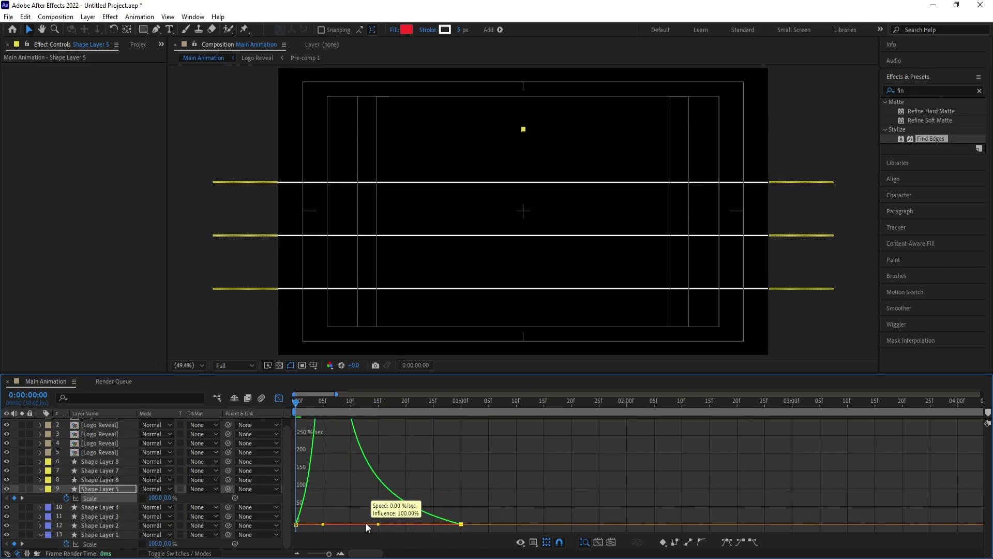
pyautogui.click(279, 398)
pyautogui.click(310, 499)
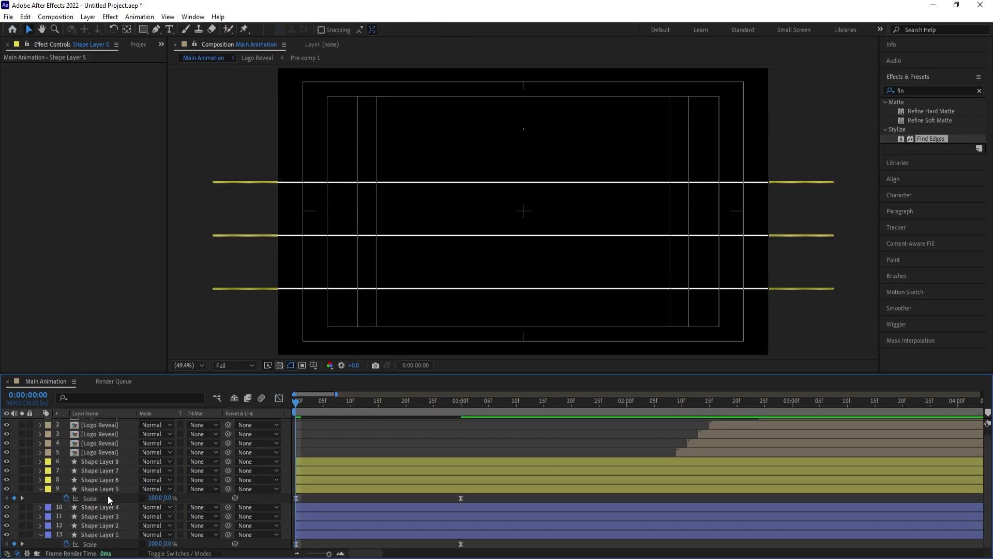
# - Copy Shape Layer 5's scale animation onto Shape Layers 6, 7 and 8, and preview the lines growing
pyautogui.click(101, 496)
pyautogui.click(104, 480)
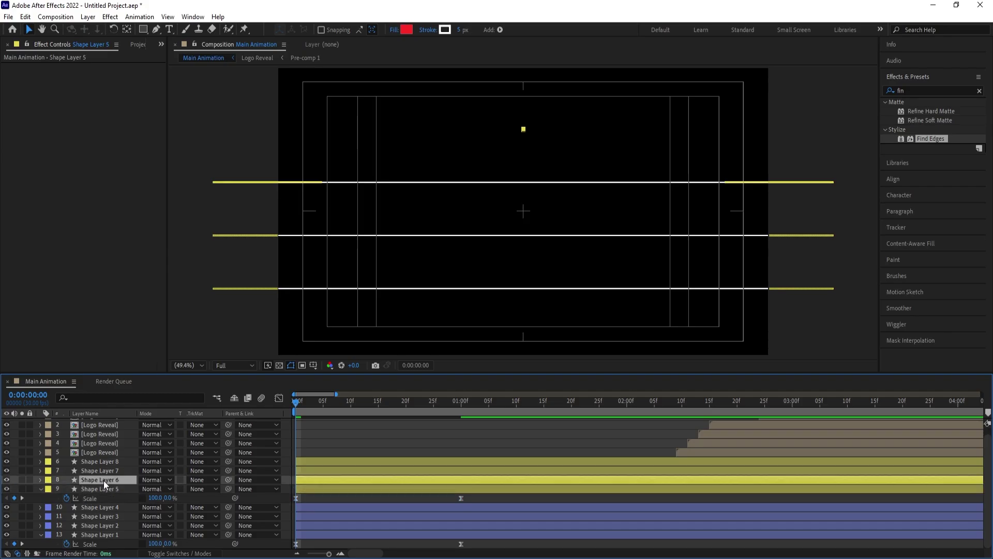
pyautogui.keyDown('shift'); pyautogui.click(102, 461); pyautogui.keyUp('shift')
pyautogui.press('space')
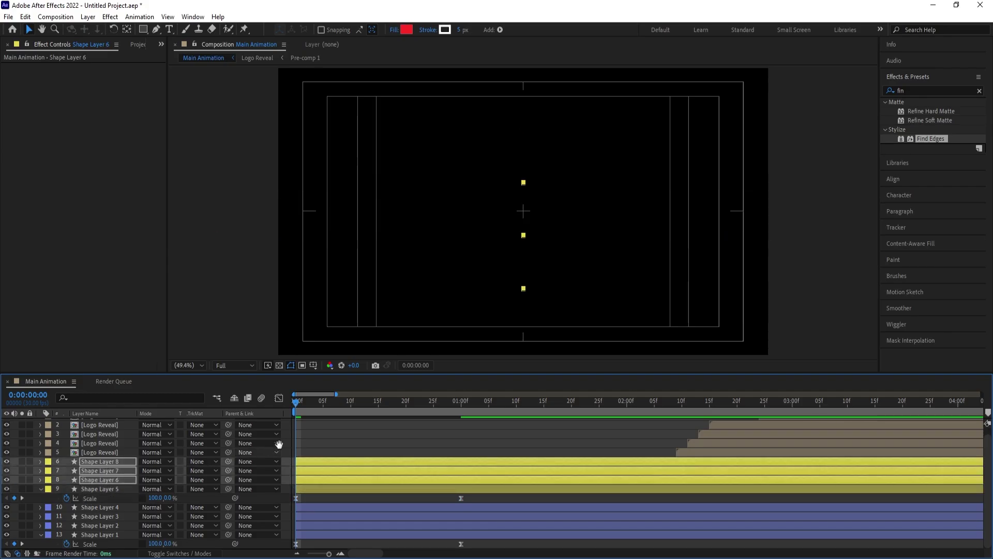
pyautogui.press('space')
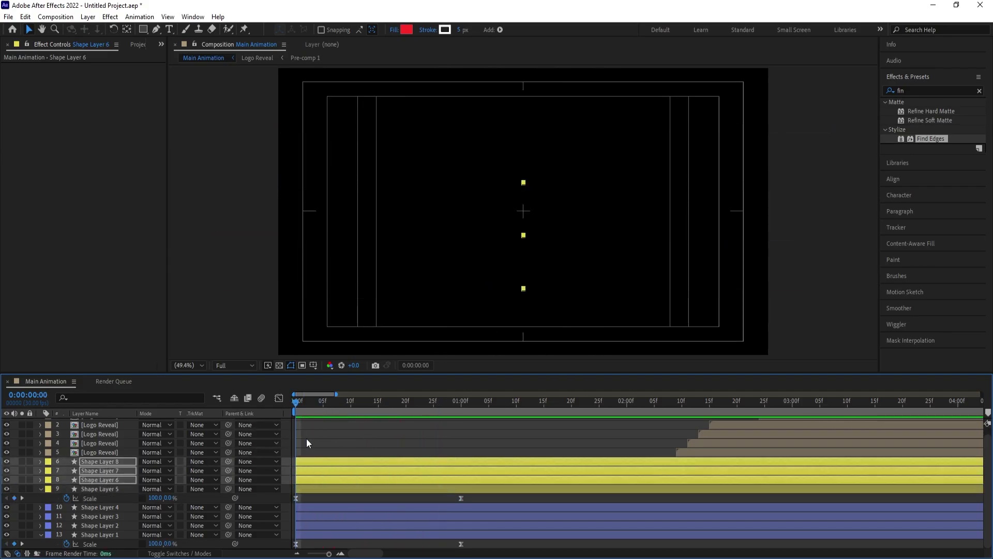
# - Reveal all keyframes and stagger Shape Layers 2, 3 and 4 to start at frames 5, 10 and 15 respectively
pyautogui.click(308, 440)
pyautogui.press('u')
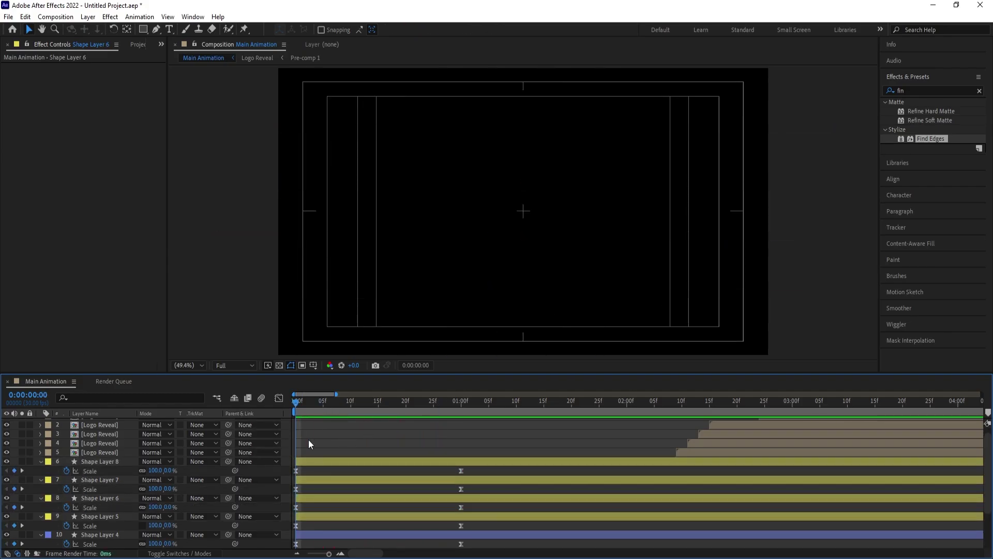
pyautogui.click(322, 404)
pyautogui.scroll(-3, 326, 523)
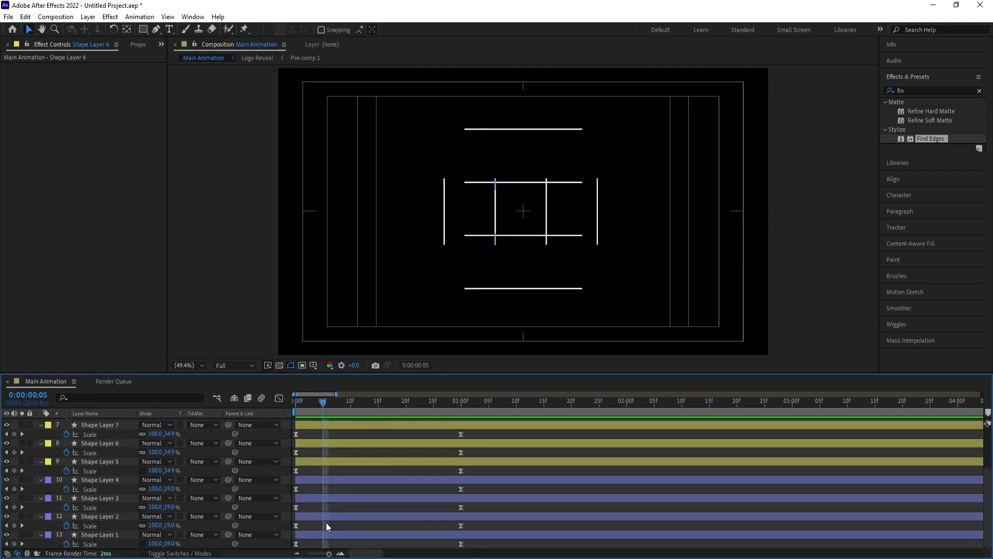
pyautogui.click(327, 514)
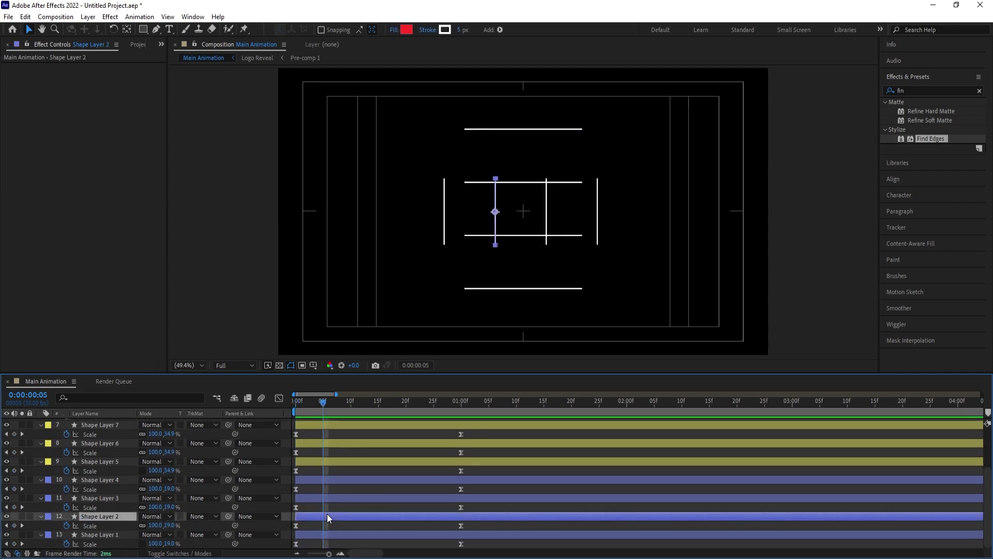
pyautogui.click(349, 405)
pyautogui.click(348, 496)
pyautogui.press('[')
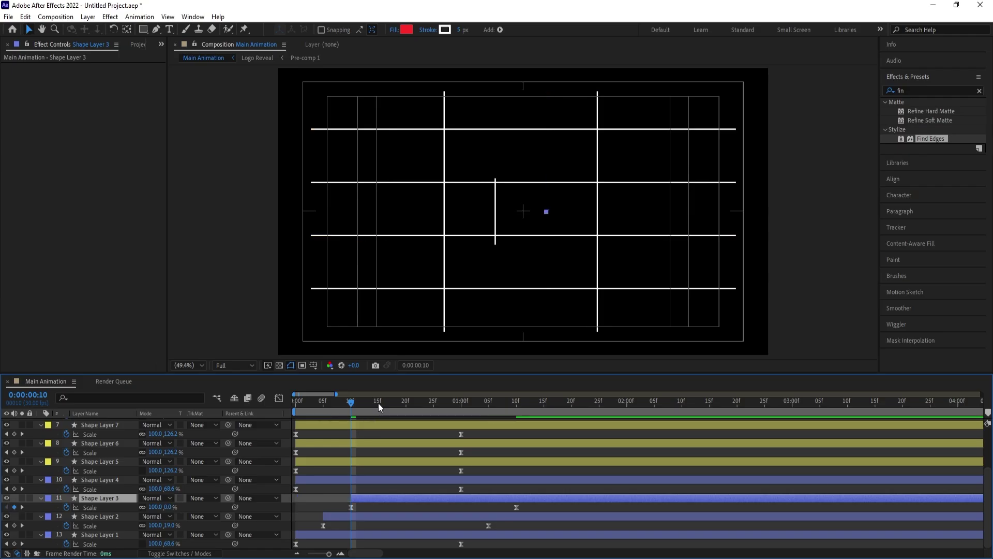
pyautogui.click(378, 403)
pyautogui.click(377, 479)
pyautogui.press('[')
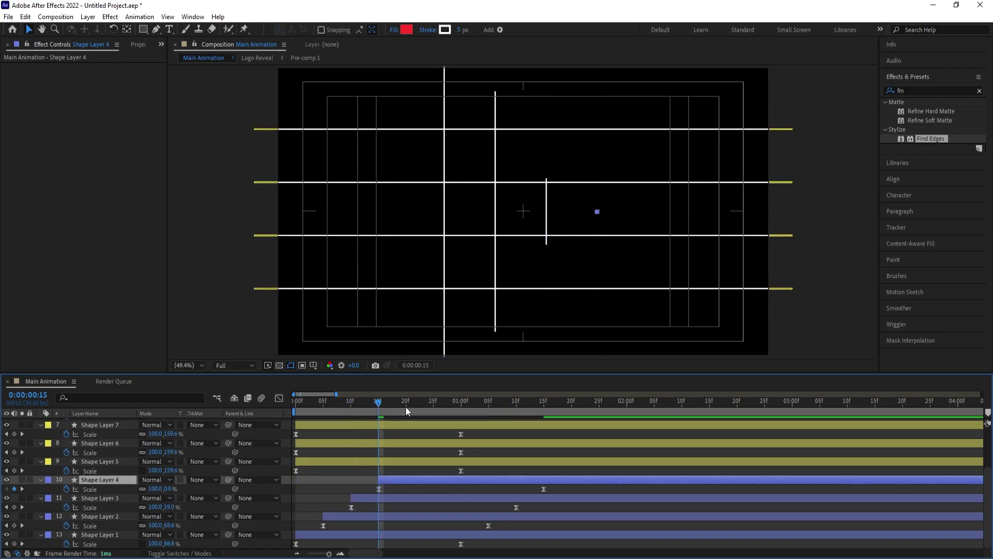
# - Stagger Shape Layers 5, 6, 7 and 8 to start at 0:20, 0:25, 1:00 and 1:05 respectively
pyautogui.click(406, 402)
pyautogui.click(404, 461)
pyautogui.press('[')
pyautogui.click(434, 403)
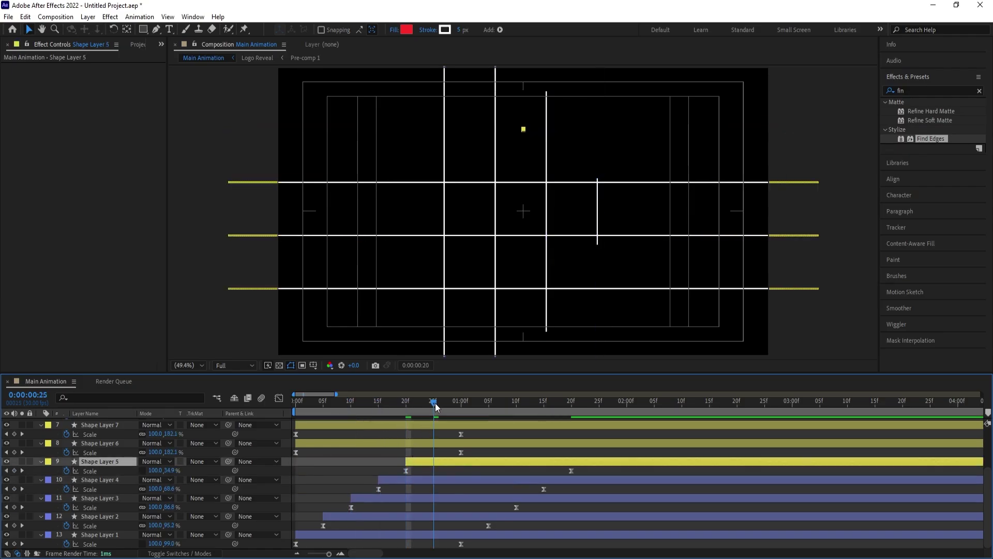
pyautogui.click(435, 443)
pyautogui.press('[')
pyautogui.click(461, 404)
pyautogui.scroll(1, 466, 445)
pyautogui.click(469, 454)
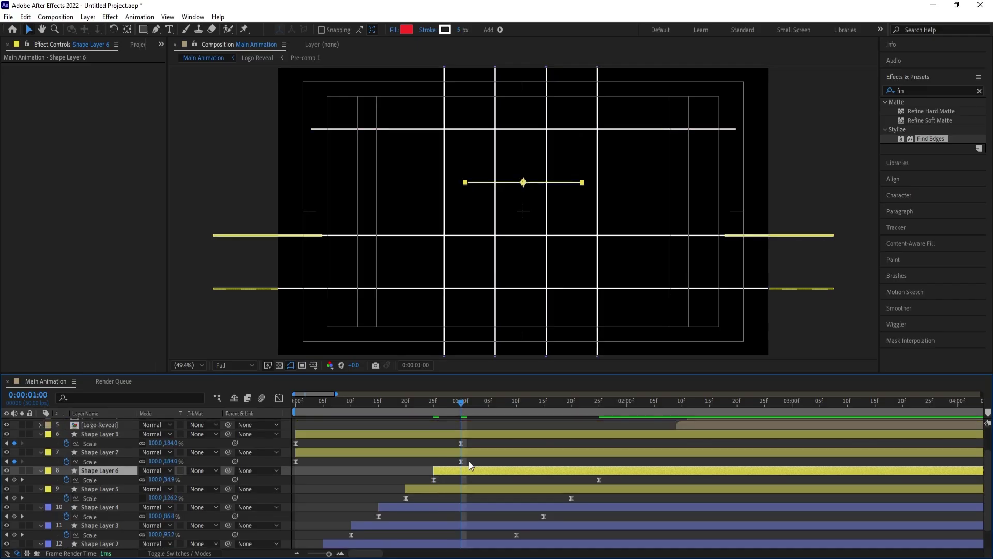
pyautogui.press('[')
pyautogui.click(489, 401)
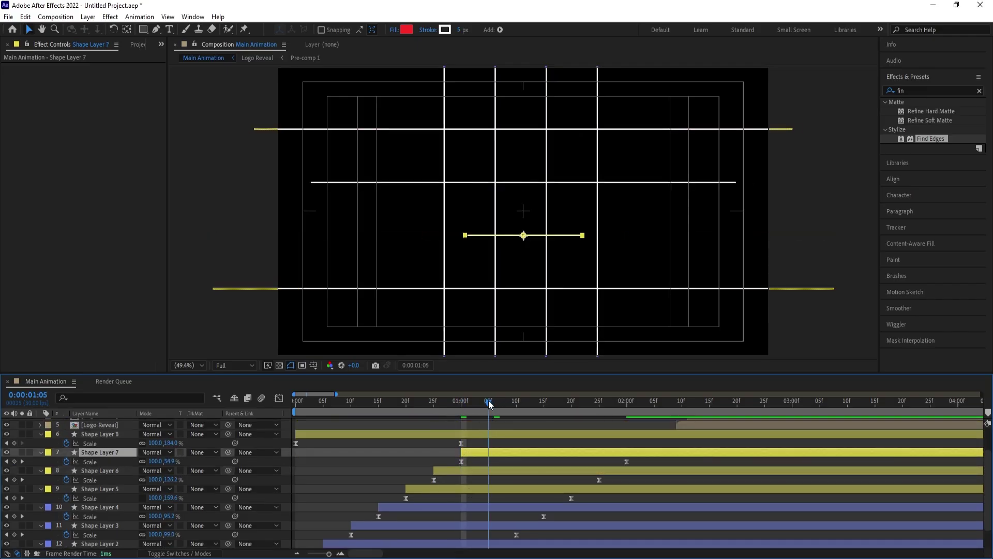
pyautogui.click(483, 437)
pyautogui.press('[')
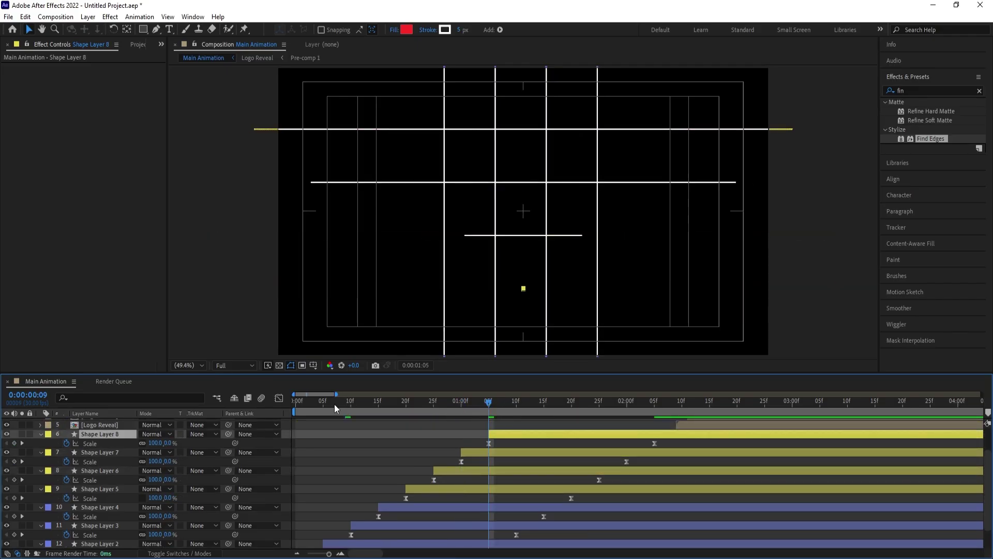
# - Preview the staggered grid-line animation from the first frame and collapse the revealed keyframe properties
pyautogui.press('space')
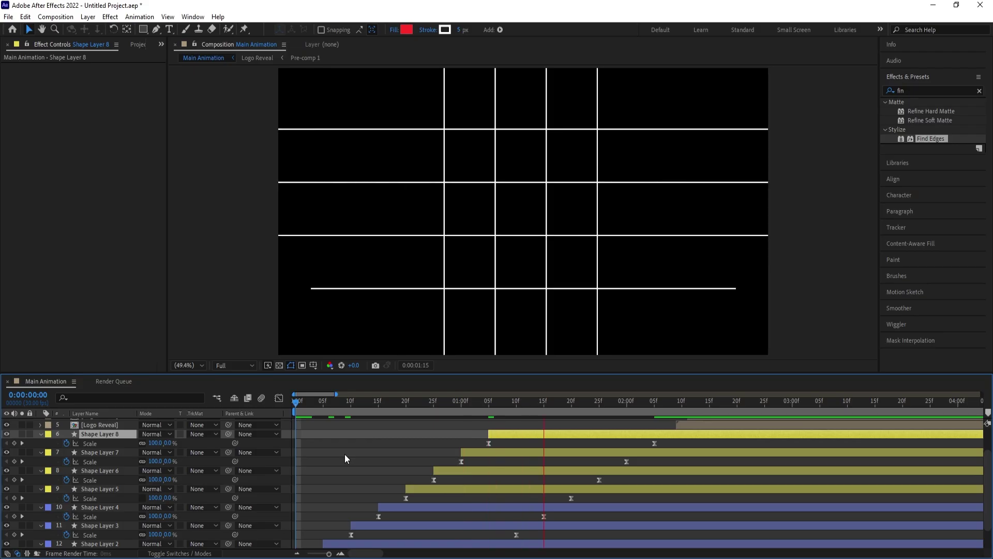
pyautogui.press('space')
pyautogui.click(369, 441)
pyautogui.press('u')
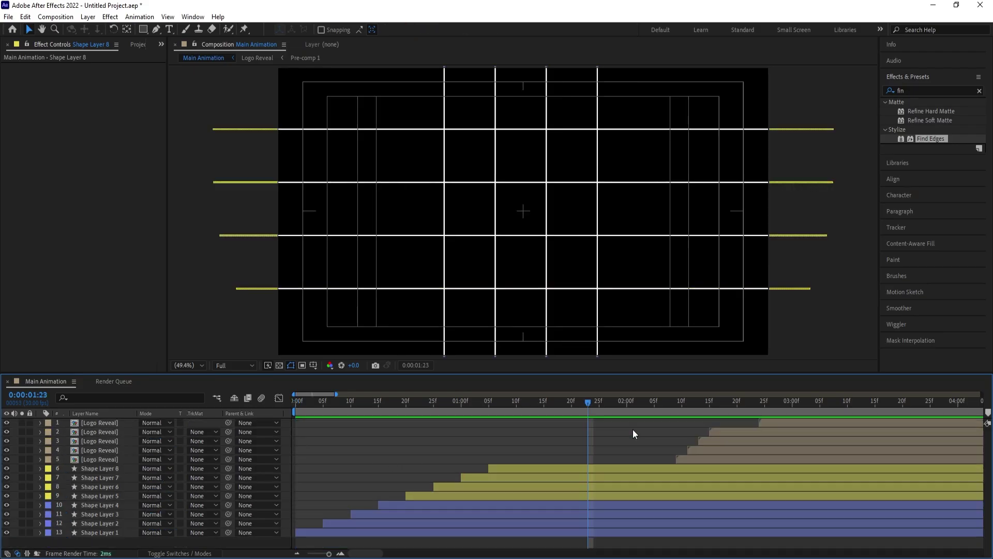
# - Shift all five Logo Reveal layers earlier together so the lowest one starts at 1:08, and preview the timing
pyautogui.click(682, 459)
pyautogui.keyDown('shift'); pyautogui.click(786, 423); pyautogui.keyUp('shift')
pyautogui.moveTo(542, 414); pyautogui.dragTo(505, 405)
pyautogui.moveTo(681, 459); pyautogui.dragTo(510, 448)
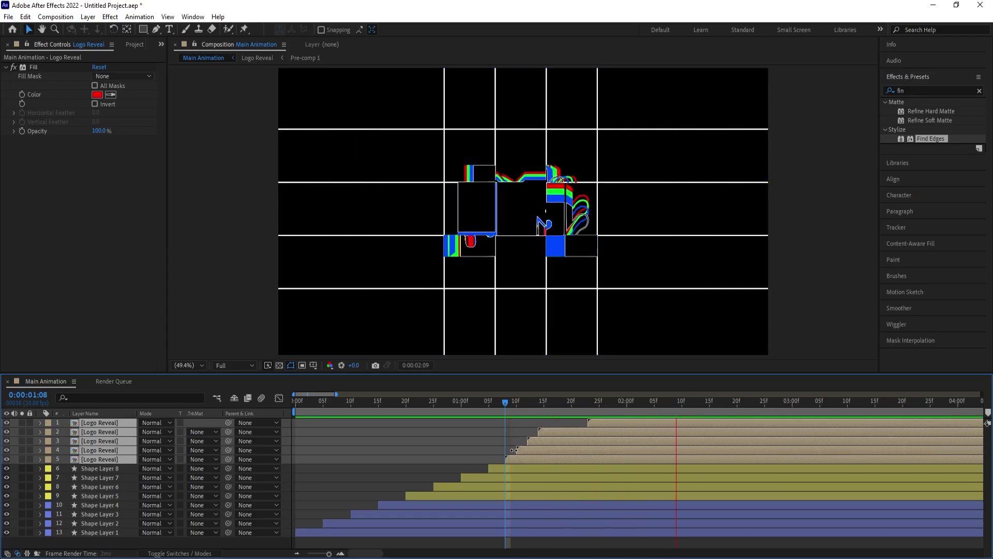
pyautogui.press('space')
# - Move the five Logo Reveal layers so the lowest one starts at 1:01, and preview the reveal over the grid lines
pyautogui.moveTo(503, 404); pyautogui.dragTo(466, 394)
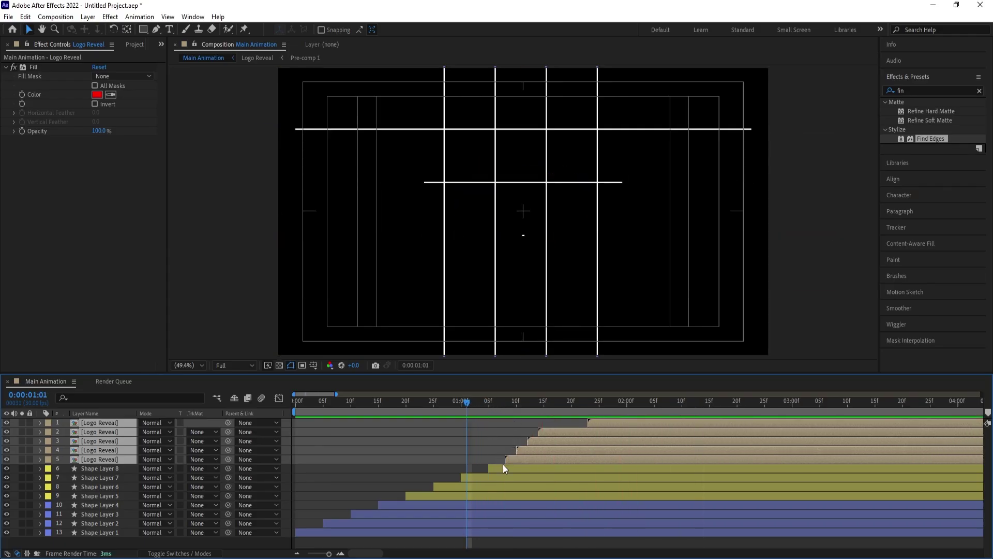
pyautogui.moveTo(508, 458); pyautogui.dragTo(474, 450)
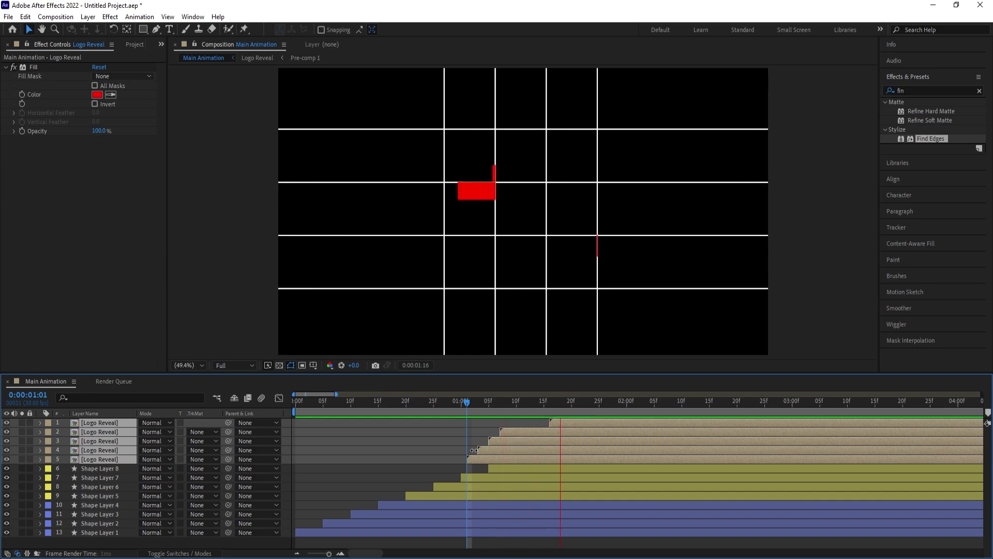
pyautogui.press('space')
pyautogui.press('space')
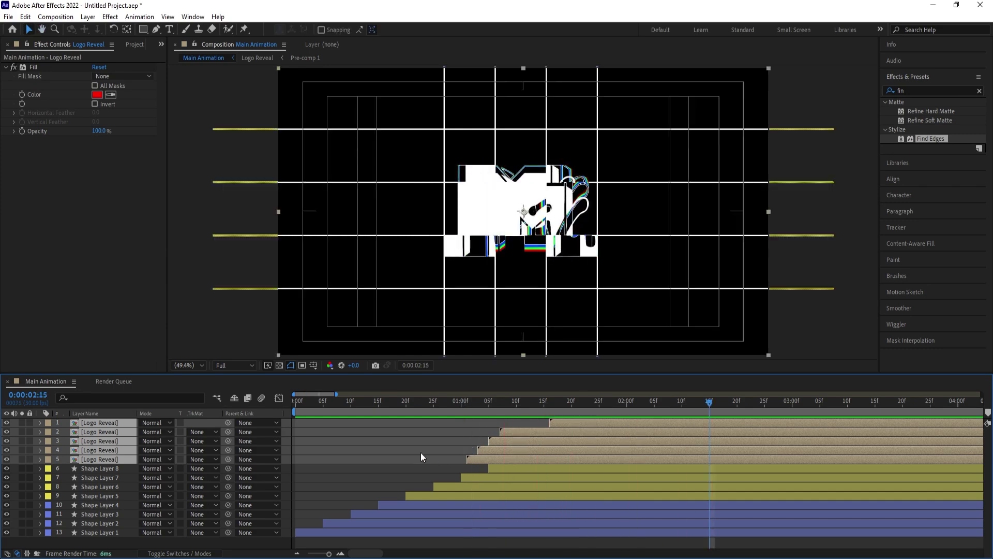
pyautogui.click(421, 452)
pyautogui.press('space')
# - Select Shape Layers 1 to 8 and filter their timeline properties by "stroke wi" to reveal Stroke Width
pyautogui.scroll(-4, 481, 496)
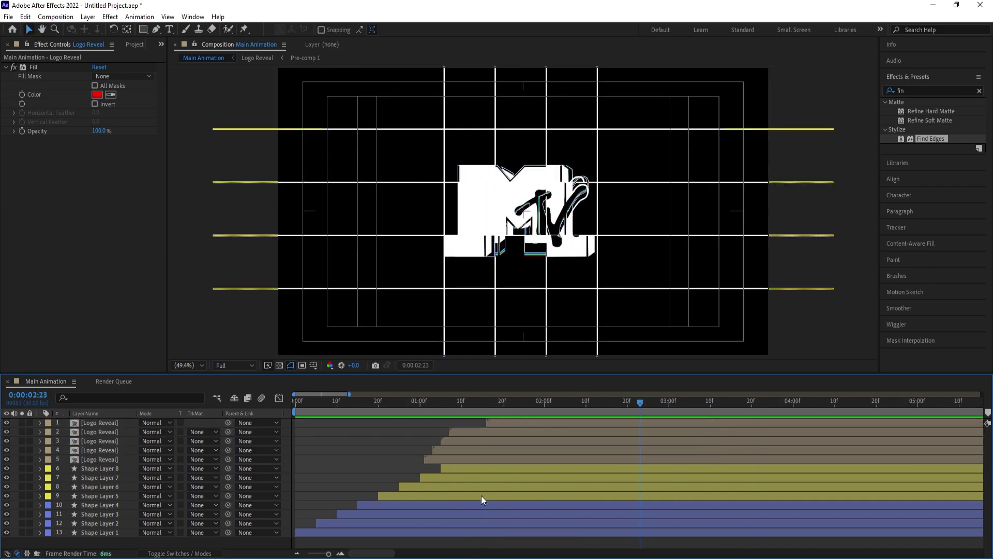
pyautogui.click(435, 468)
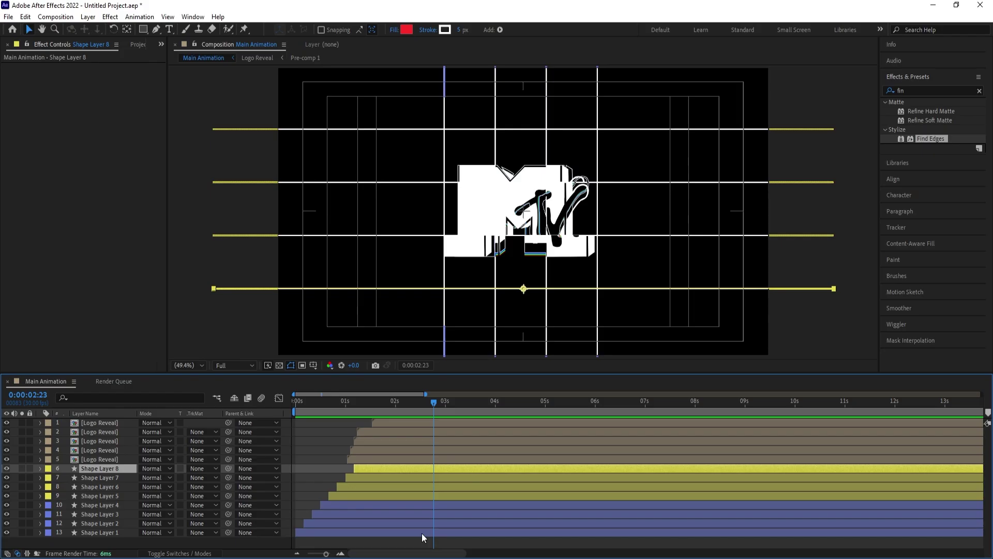
pyautogui.click(422, 533)
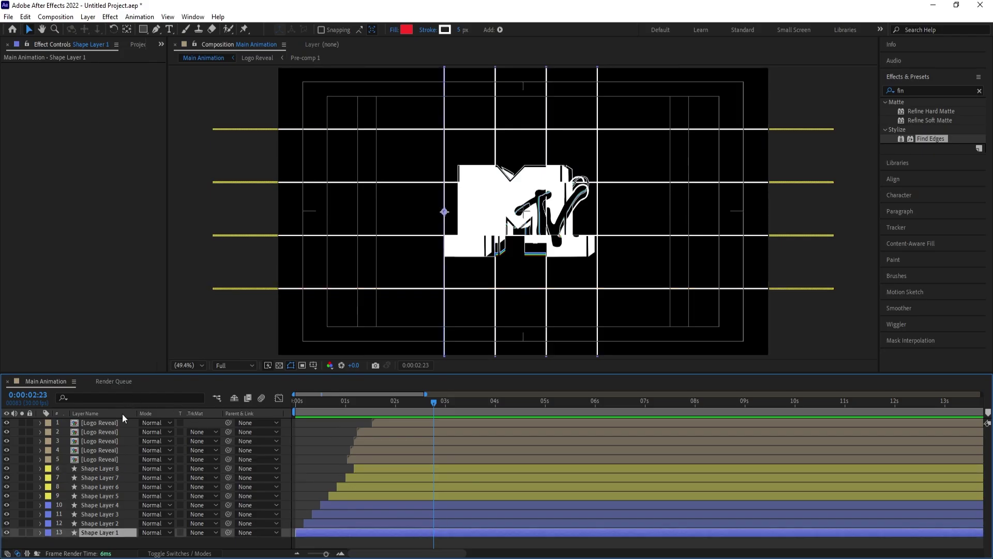
pyautogui.keyDown('shift'); pyautogui.click(107, 468); pyautogui.keyUp('shift')
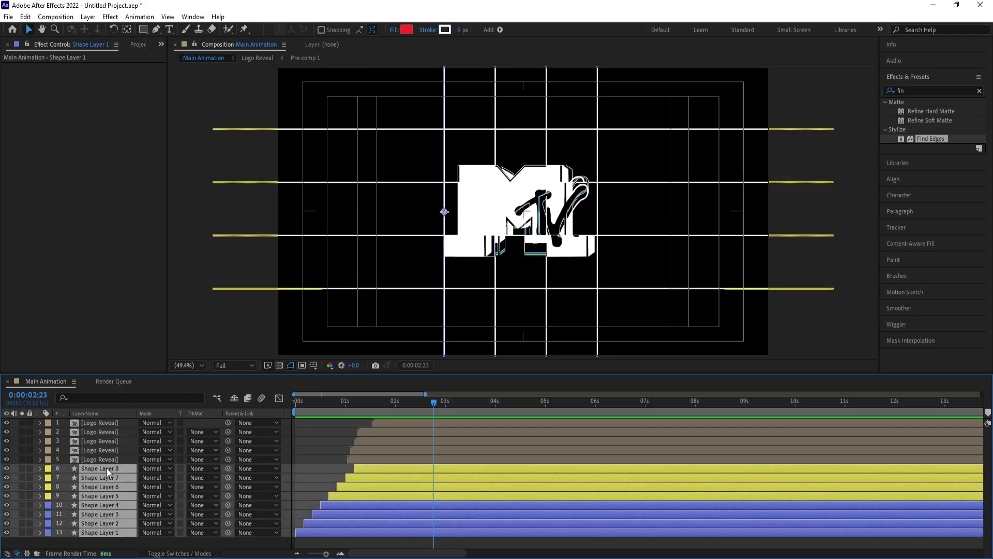
pyautogui.click(107, 398)
pyautogui.write('stroke wi')
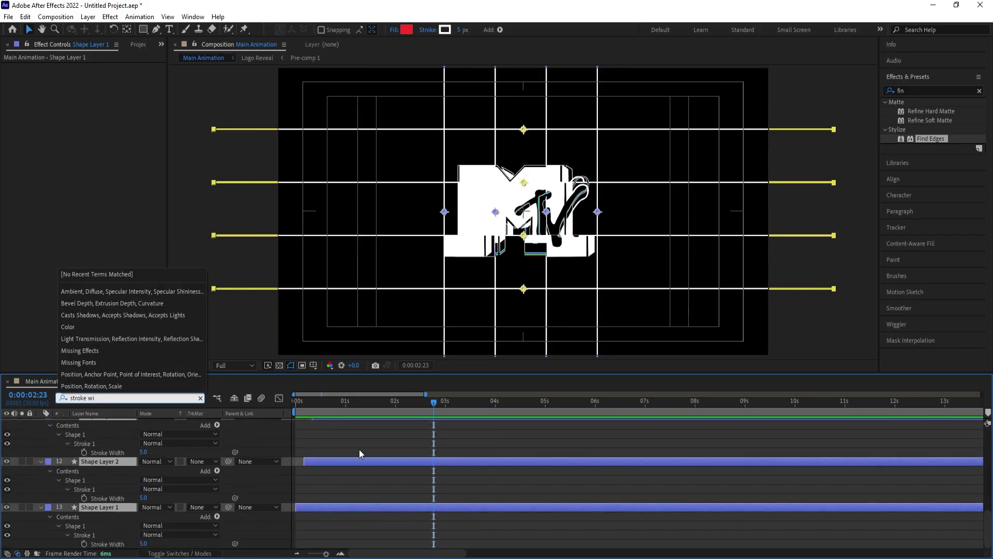
# - Add starting Stroke Width keyframes at 2:23 on Shape Layers 2, 3, 4, 5 and 6
pyautogui.click(97, 461)
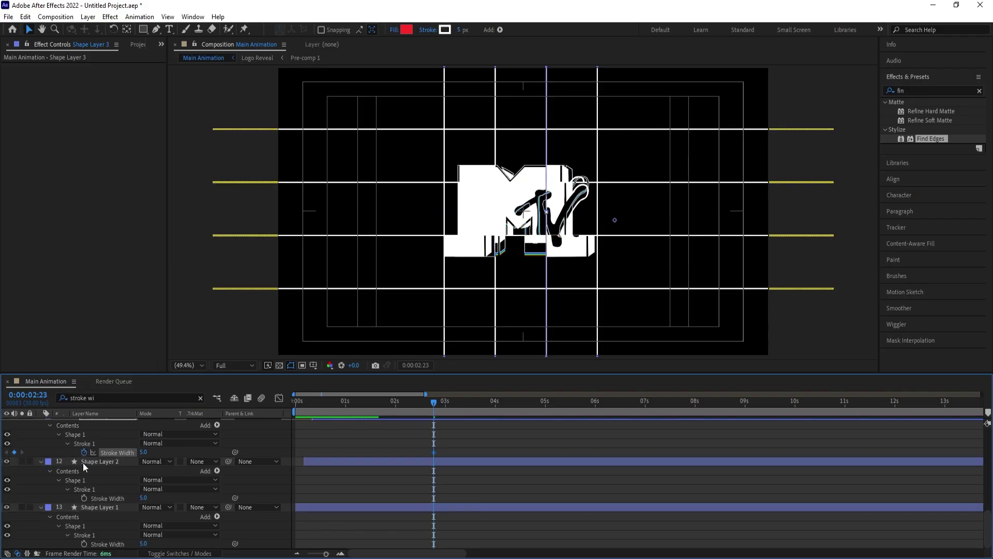
pyautogui.click(83, 498)
pyautogui.scroll(3, 81, 500)
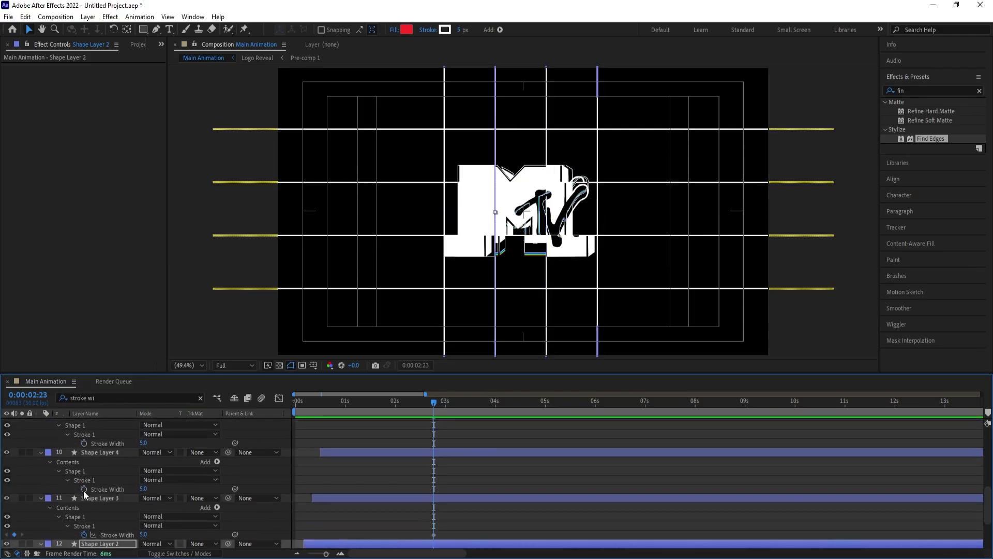
pyautogui.click(84, 489)
pyautogui.click(84, 443)
pyautogui.scroll(1, 88, 445)
pyautogui.click(85, 450)
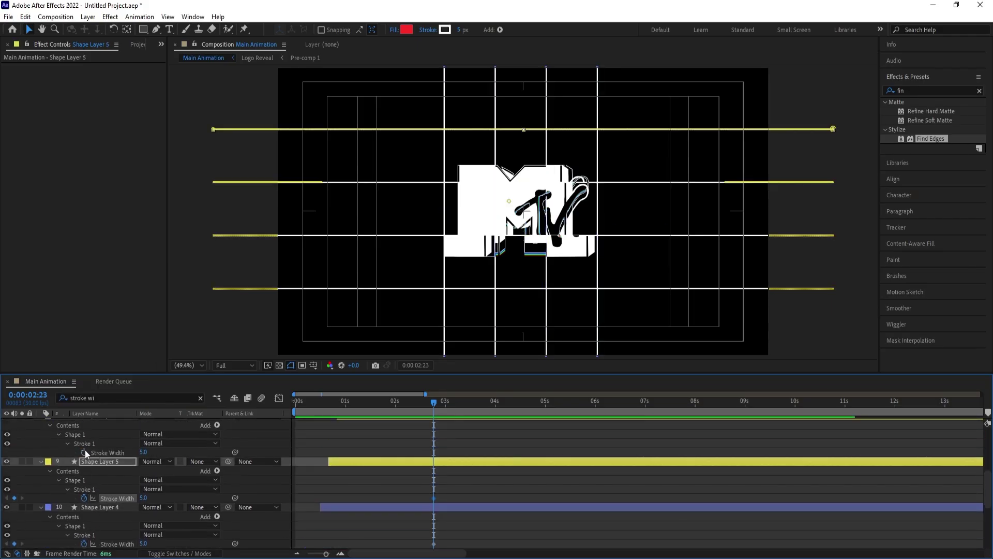
# - Add starting Stroke Width keyframes at 2:23 on Shape Layers 7 and 1
pyautogui.scroll(1, 93, 456)
pyautogui.click(105, 470)
pyautogui.click(85, 462)
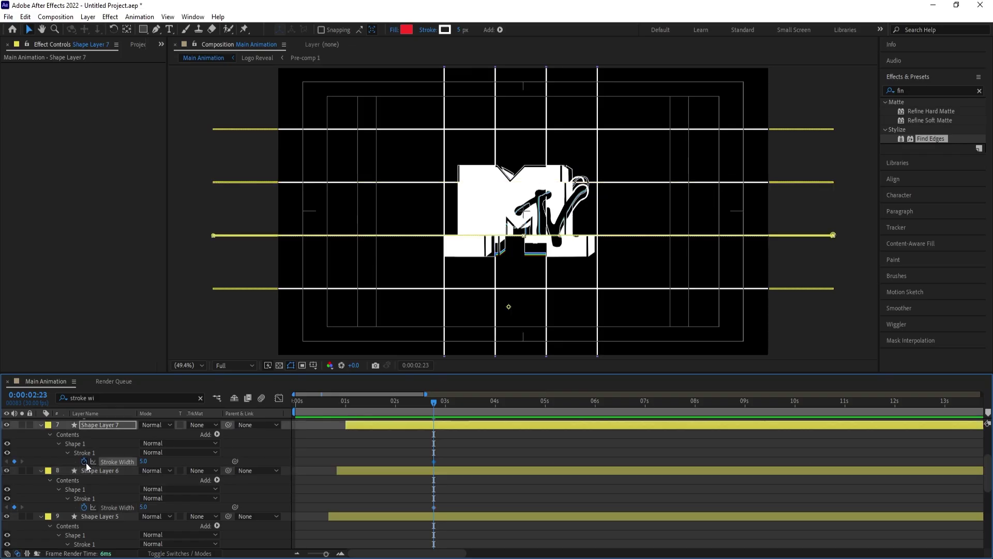
pyautogui.scroll(-3, 110, 486)
pyautogui.scroll(-2, 79, 519)
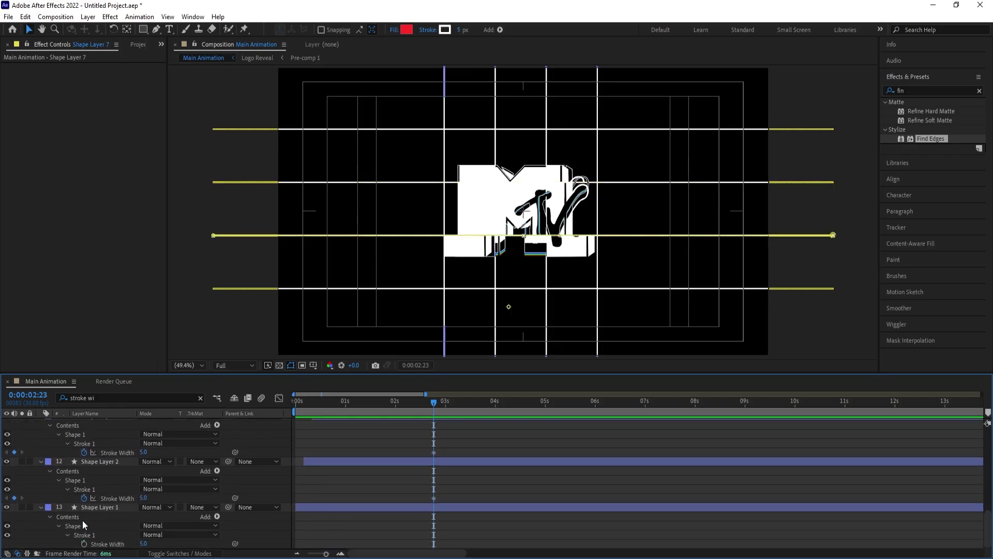
pyautogui.click(84, 543)
# - Advance to 3:11 and set the stroke width of Shape Layers 1, 2 and 3 to 0
pyautogui.press('space')
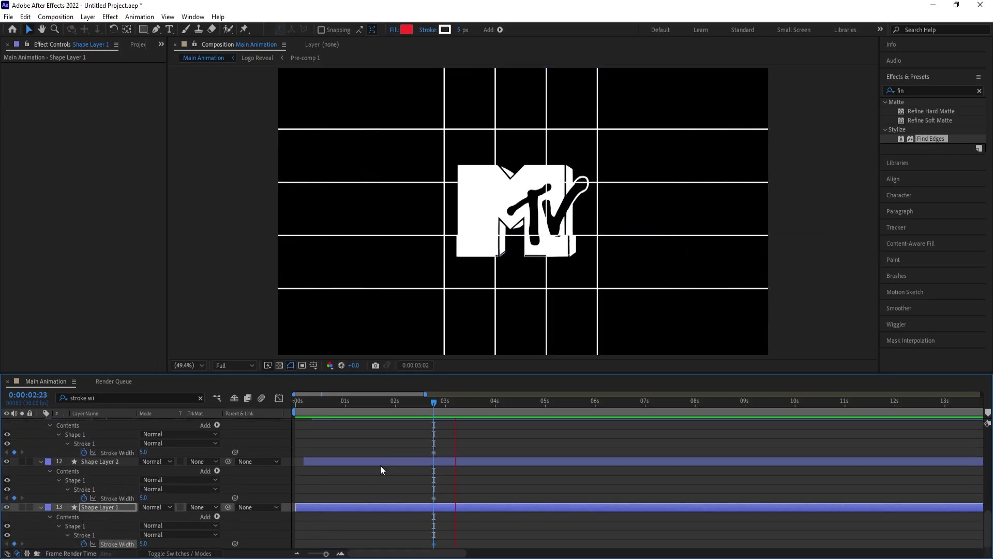
pyautogui.press('space')
pyautogui.write('0')
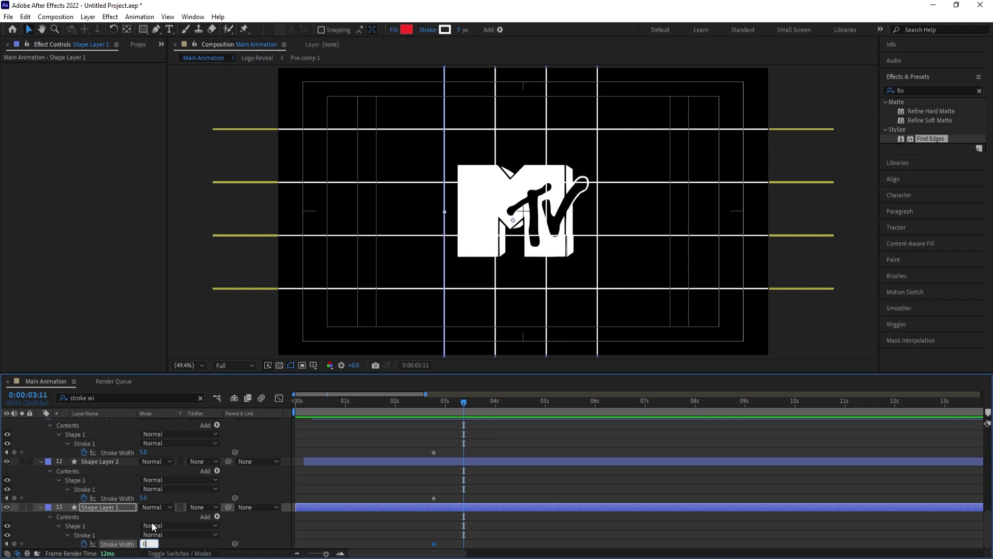
pyautogui.press('Return')
pyautogui.click(144, 498)
pyautogui.write('0')
pyautogui.press('Return')
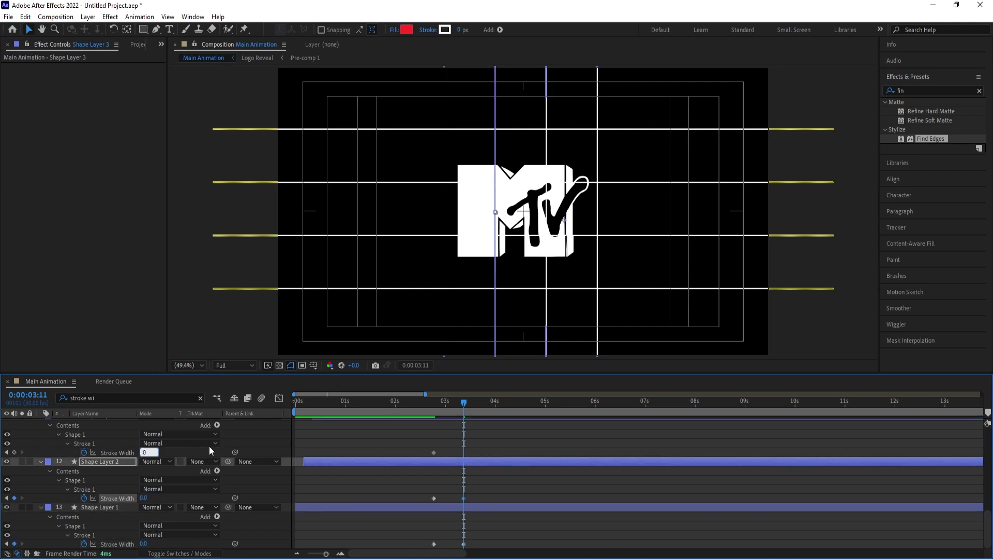
pyautogui.write('0')
pyautogui.press('Return')
# - Set the stroke width of Shape Layers 4 and 5 to 0 at 3:11
pyautogui.scroll(2, 222, 448)
pyautogui.click(141, 433)
pyautogui.write('0')
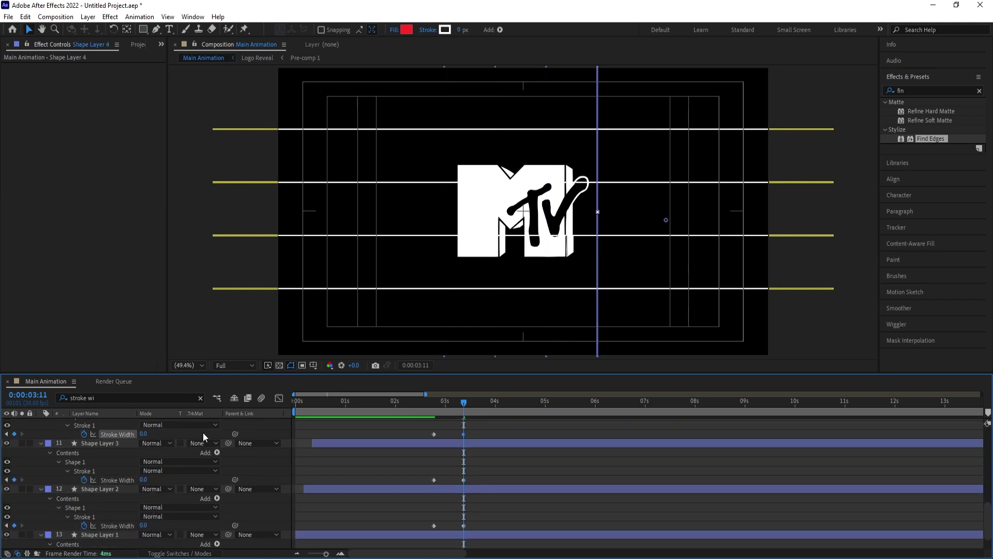
pyautogui.press('Return')
pyautogui.scroll(5, 155, 456)
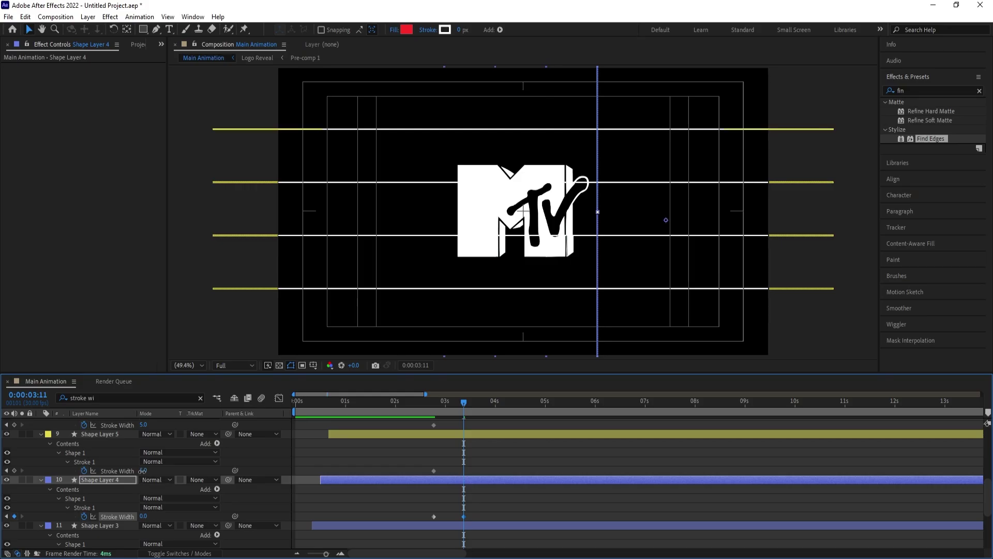
pyautogui.click(143, 471)
pyautogui.write('0')
pyautogui.press('Return')
# - Set the stroke width of Shape Layers 6 and 7 to 0 at 3:11
pyautogui.click(143, 424)
pyautogui.write('0')
pyautogui.press('Return')
pyautogui.scroll(2, 152, 460)
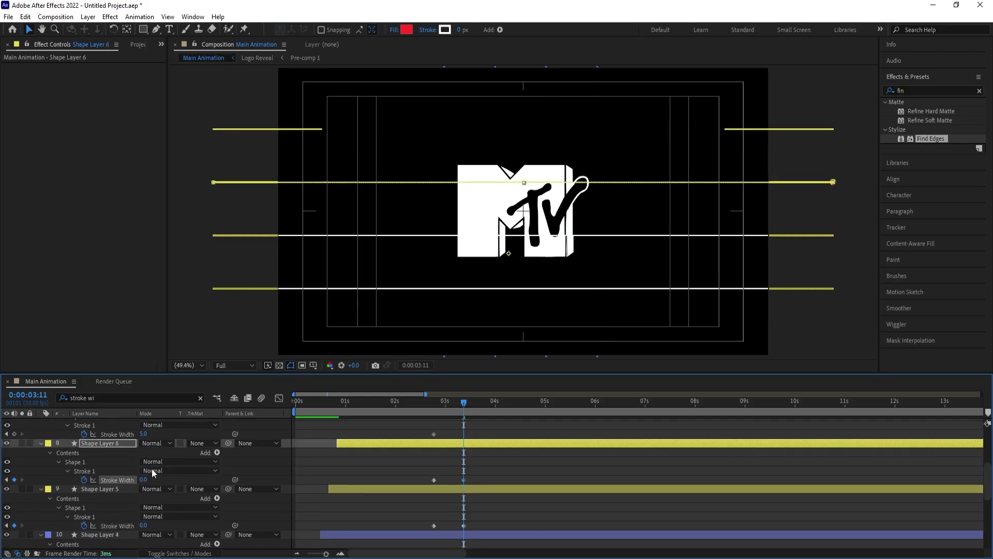
pyautogui.scroll(2, 152, 470)
pyautogui.write('0')
pyautogui.press('Return')
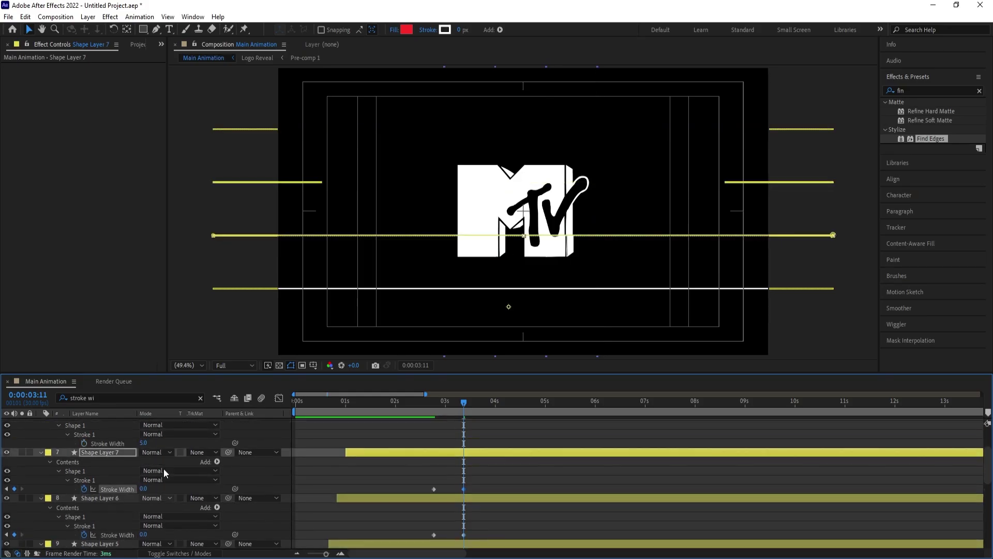
# - Try to set Shape Layer 8's stroke width to 0 without a starting keyframe, and undo the change
pyautogui.scroll(3, 163, 468)
pyautogui.click(164, 471)
pyautogui.write('0')
pyautogui.press('Return')
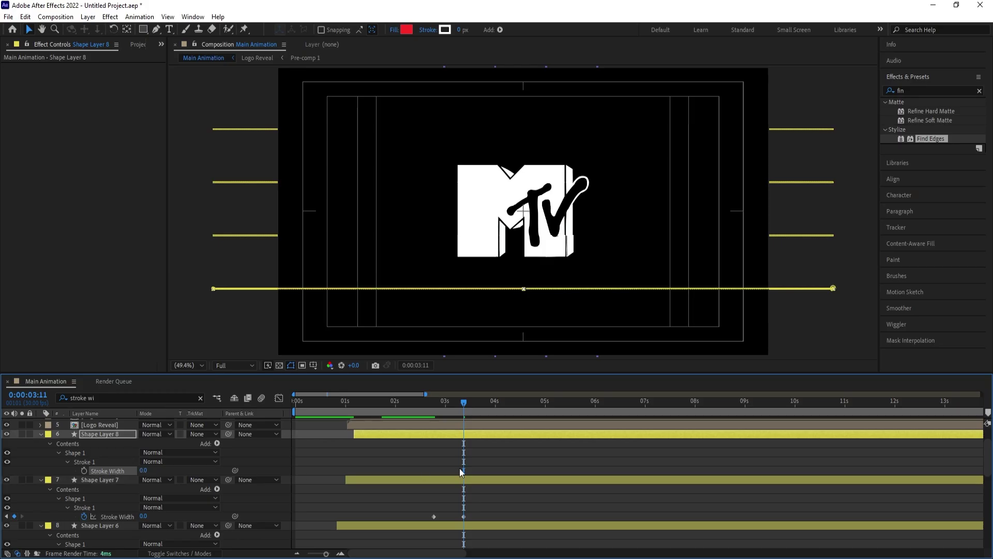
pyautogui.click(430, 459)
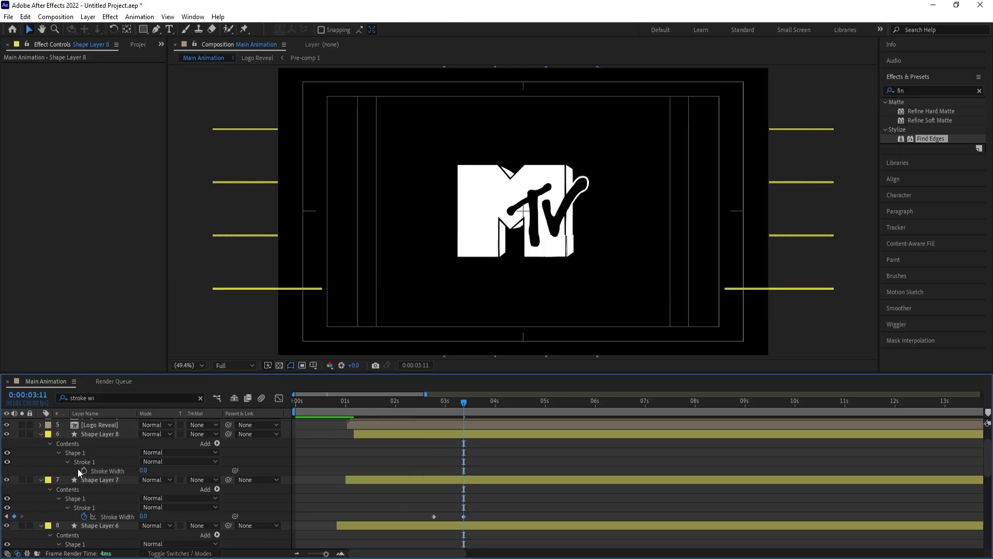
pyautogui.hotkey('ctrl', 'z')
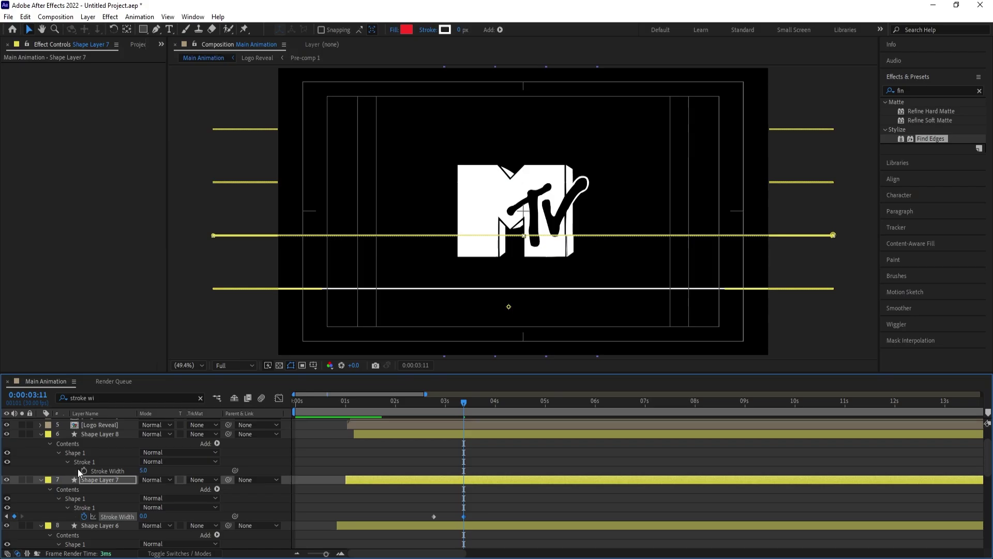
# - Keyframe Shape Layer 8's stroke width at 2:23 and set it to 0 at 3:11
pyautogui.press('j')
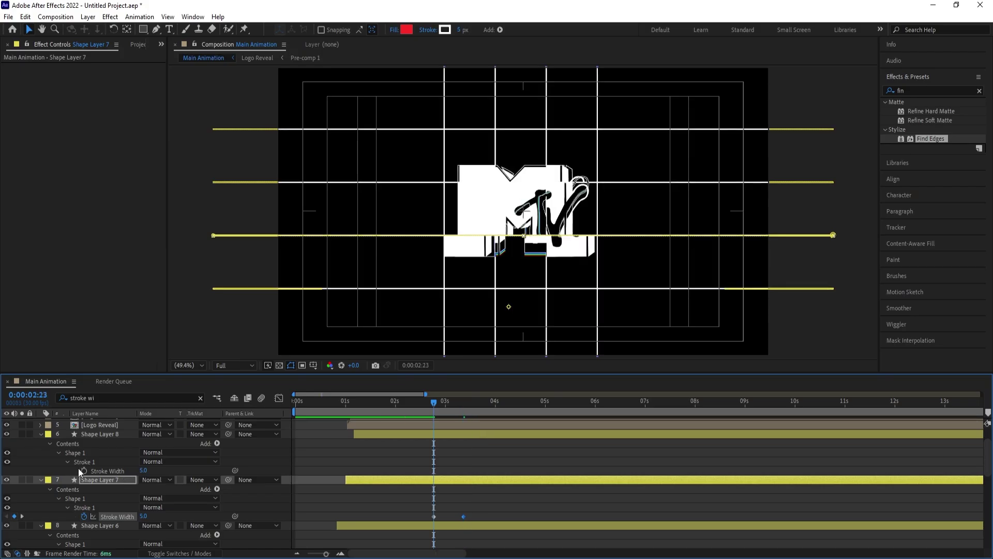
pyautogui.click(85, 471)
pyautogui.write('k')
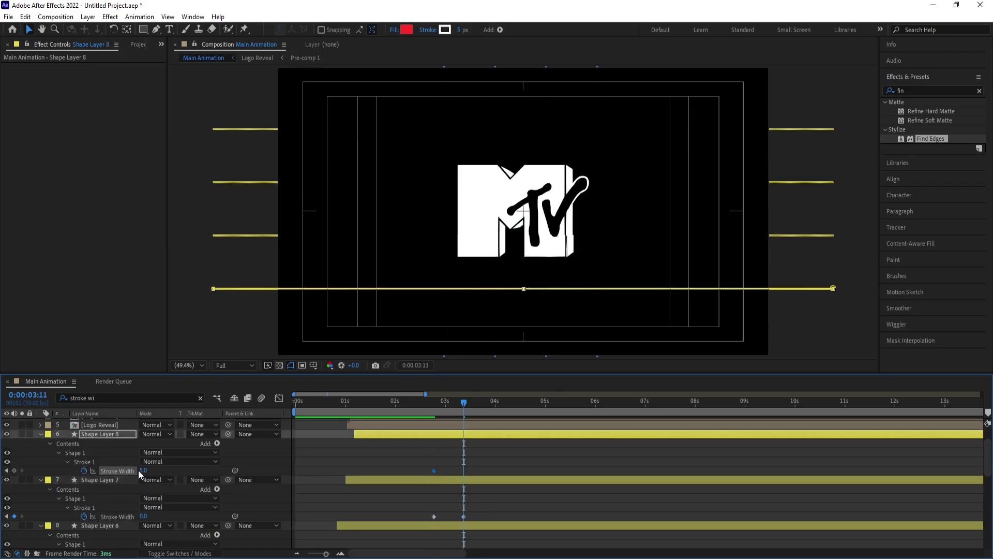
pyautogui.write('0')
pyautogui.press('Return')
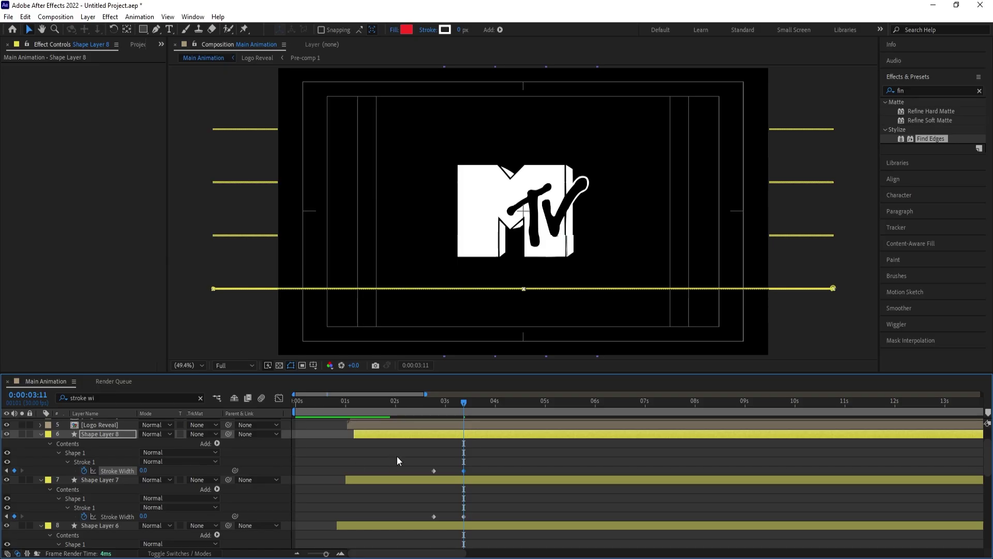
# - Apply Easy Ease to all stroke width keyframes, lengthen their speed-graph handles into a sharp central peak, and preview the result
pyautogui.press('j')
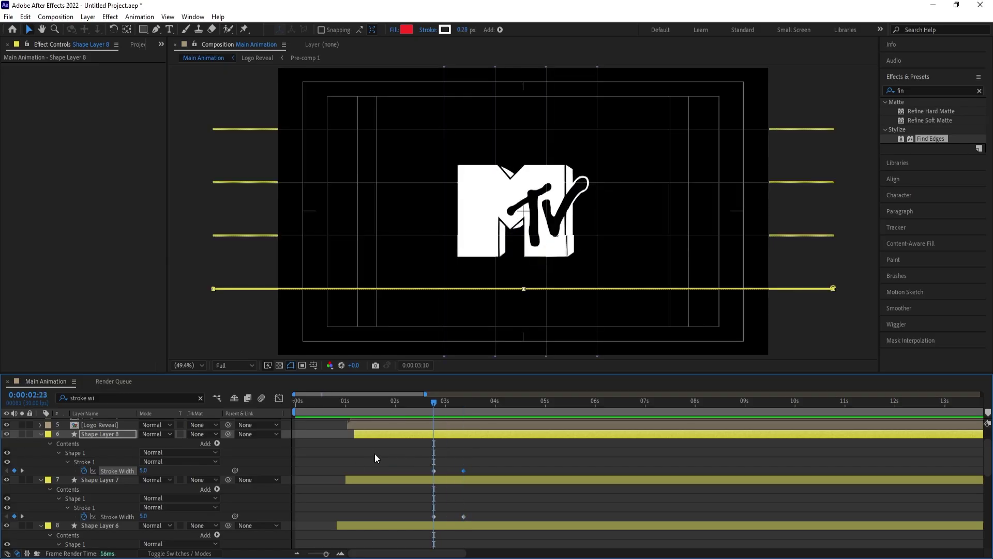
pyautogui.moveTo(420, 463); pyautogui.dragTo(508, 550)
pyautogui.press('F9')
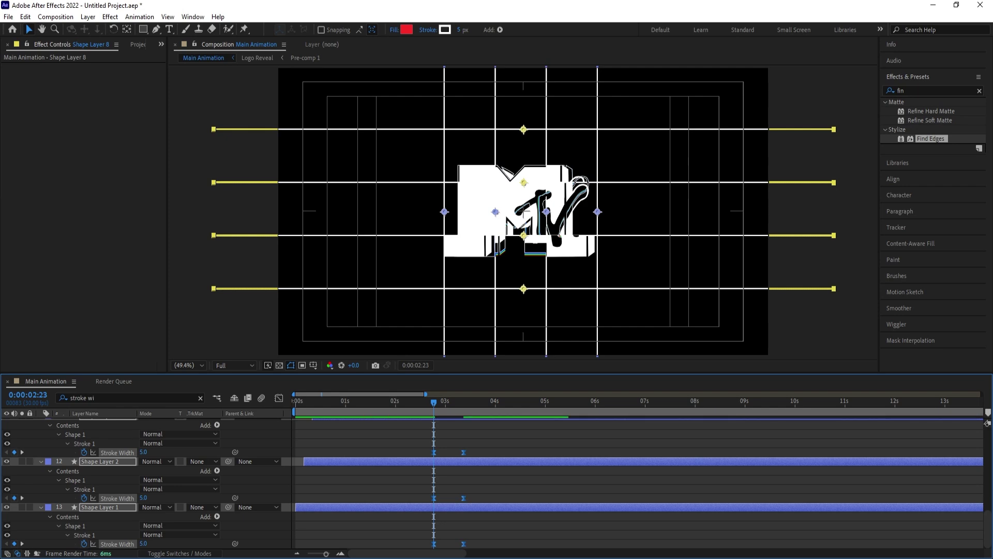
pyautogui.click(283, 395)
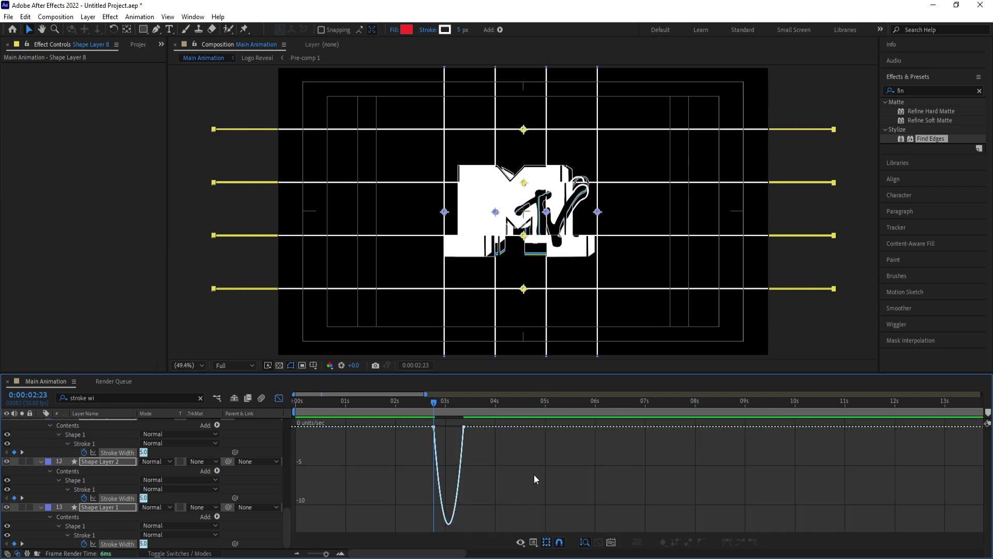
pyautogui.press('=')
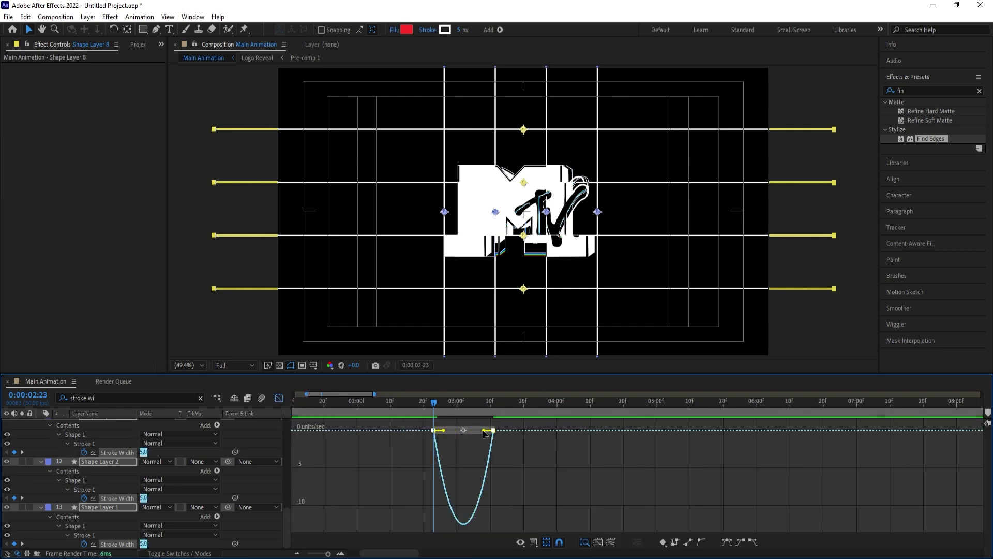
pyautogui.moveTo(484, 430); pyautogui.dragTo(458, 428)
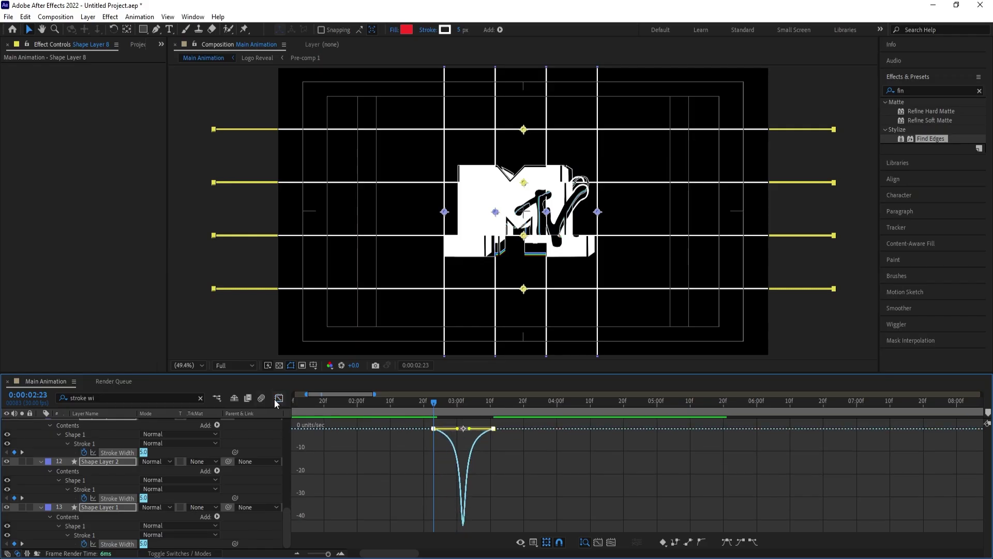
pyautogui.click(274, 399)
pyautogui.press('space')
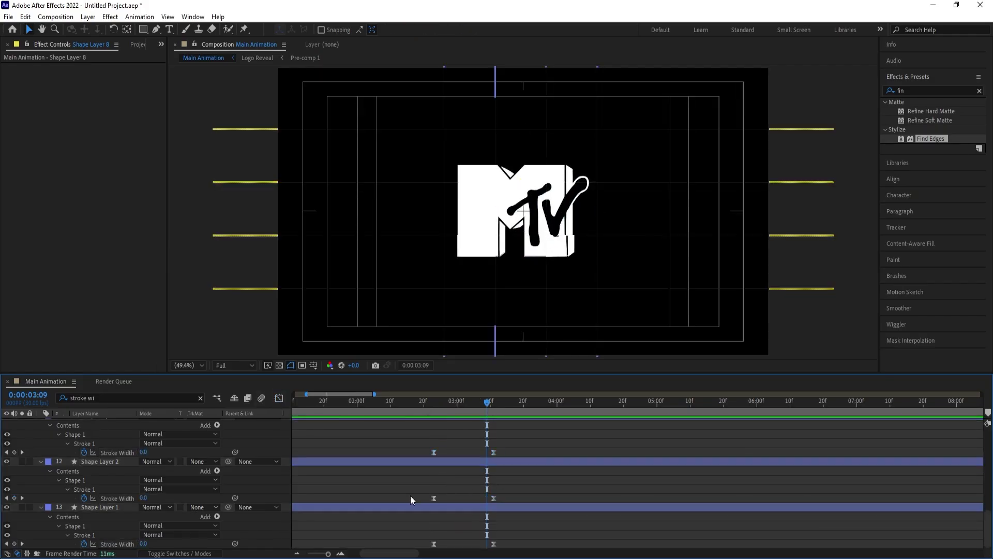
# - Shift the stroke width keyframes of Shape Layers 2, 3 and 4 progressively later, with Shape Layer 4's starting at about 3:01
pyautogui.moveTo(410, 495); pyautogui.dragTo(501, 501)
pyautogui.moveTo(434, 498); pyautogui.dragTo(538, 446)
pyautogui.moveTo(435, 452); pyautogui.dragTo(564, 475)
pyautogui.scroll(2, 447, 439)
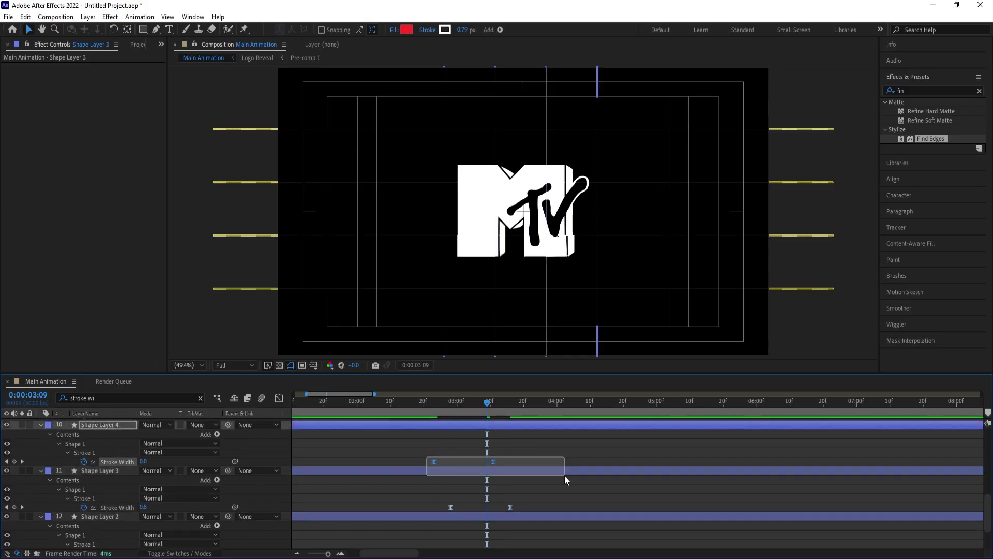
pyautogui.moveTo(435, 462); pyautogui.dragTo(536, 476)
# - Stagger the stroke width keyframes of Shape Layers 5, 6 and 7 to start at about 3:04, 3:07 and 3:10
pyautogui.scroll(2, 434, 473)
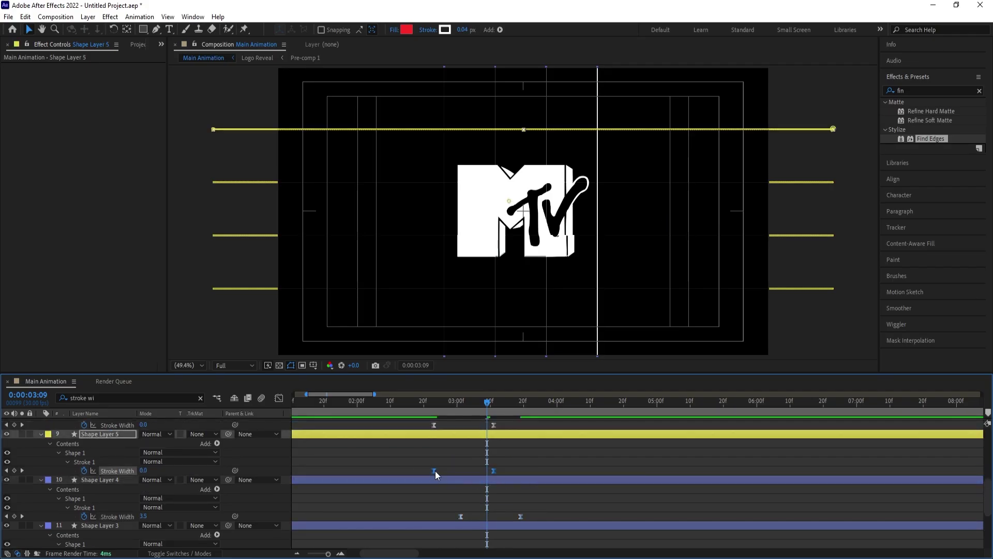
pyautogui.moveTo(434, 471)
pyautogui.mouseDown()
pyautogui.moveTo(527, 455)
pyautogui.moveTo(463, 452)
pyautogui.moveTo(483, 453)
pyautogui.mouseUp()
pyautogui.scroll(2, 470, 474)
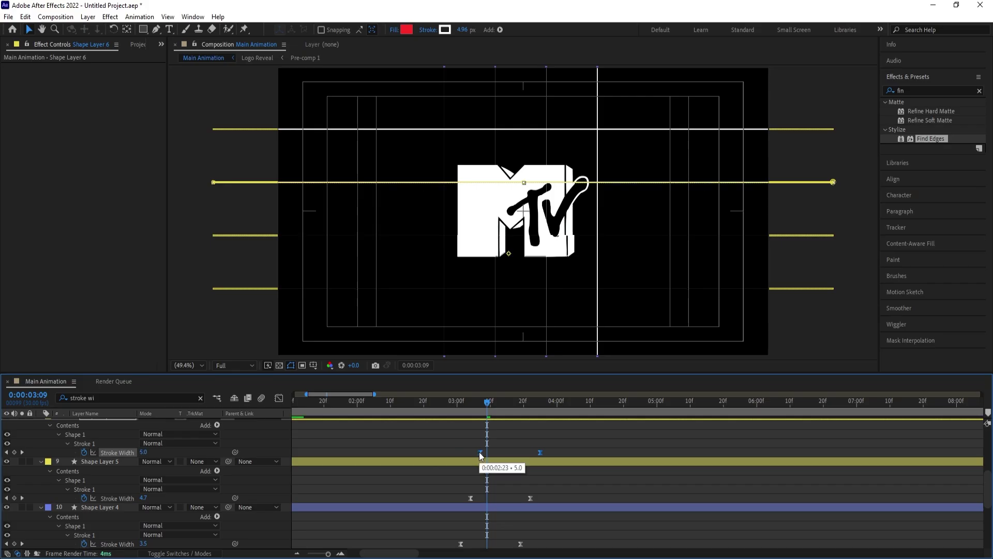
pyautogui.scroll(2, 485, 461)
pyautogui.moveTo(411, 458)
pyautogui.mouseDown()
pyautogui.moveTo(467, 471)
pyautogui.moveTo(491, 464)
pyautogui.mouseUp()
pyautogui.scroll(2, 491, 465)
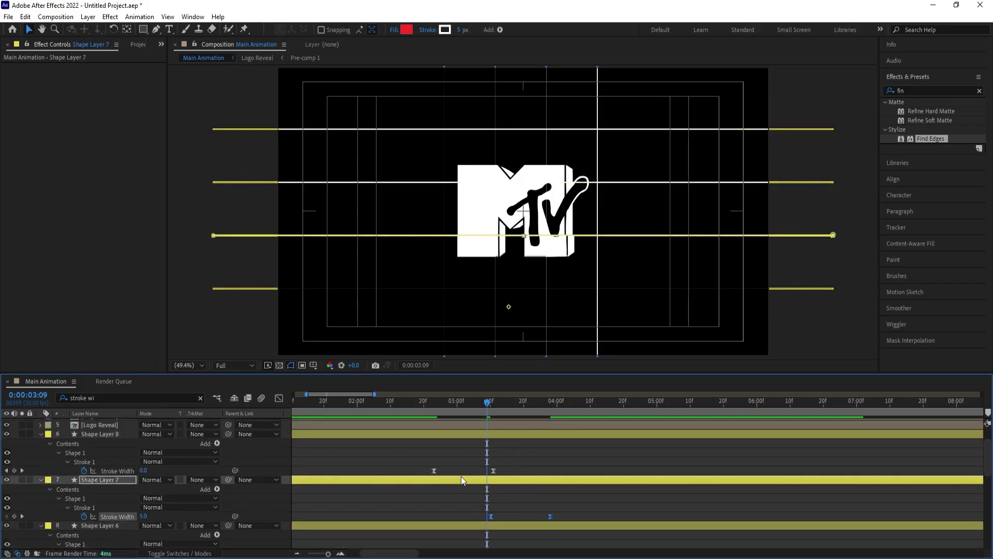
# - Move Shape Layer 8's stroke width keyframes to start at about 3:13, and preview the grid lines' exit from 2:11
pyautogui.moveTo(410, 458); pyautogui.dragTo(525, 482)
pyautogui.moveTo(437, 471)
pyautogui.mouseDown()
pyautogui.moveTo(539, 465)
pyautogui.moveTo(407, 472)
pyautogui.moveTo(502, 469)
pyautogui.mouseUp()
pyautogui.click(394, 402)
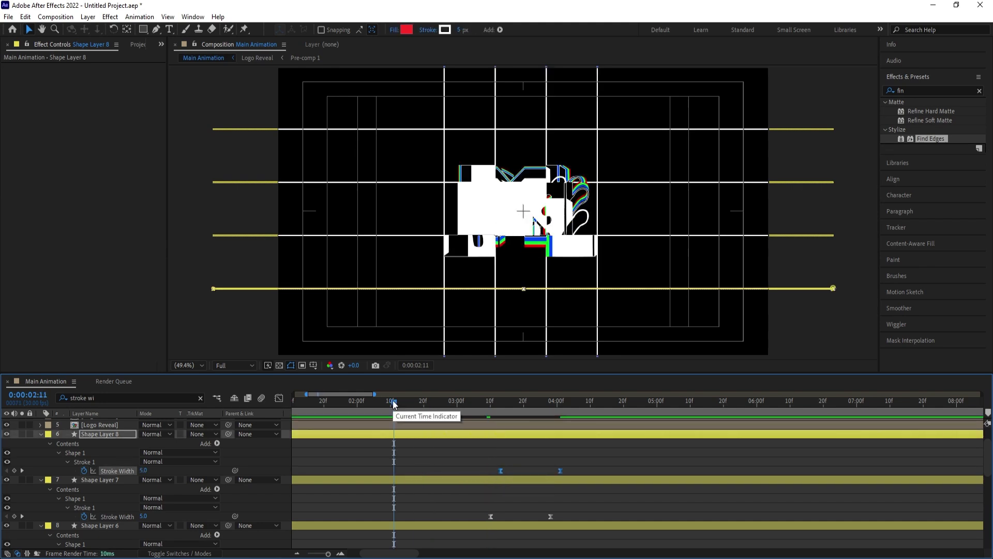
pyautogui.press('space')
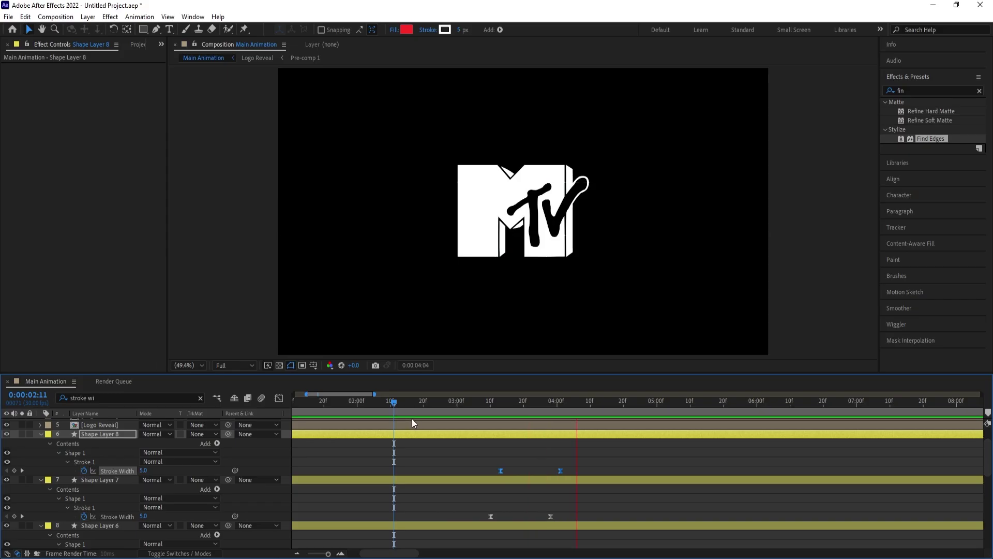
# - Collapse the layers' stroke width properties and preview the whole animation from the first frame
pyautogui.click(382, 449)
pyautogui.press('u')
pyautogui.press('u')
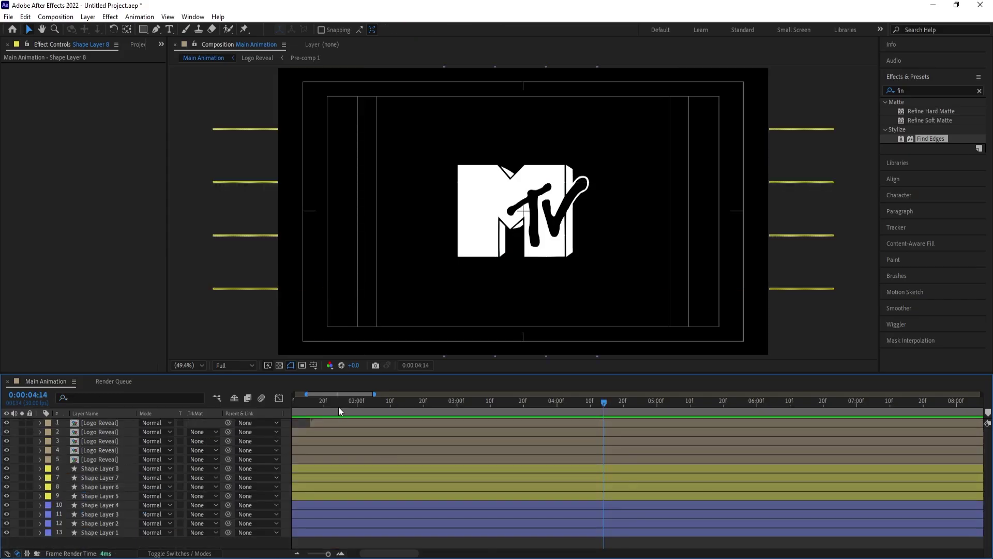
pyautogui.moveTo(338, 406); pyautogui.dragTo(198, 408)
pyautogui.press('space')
pyautogui.press('space')
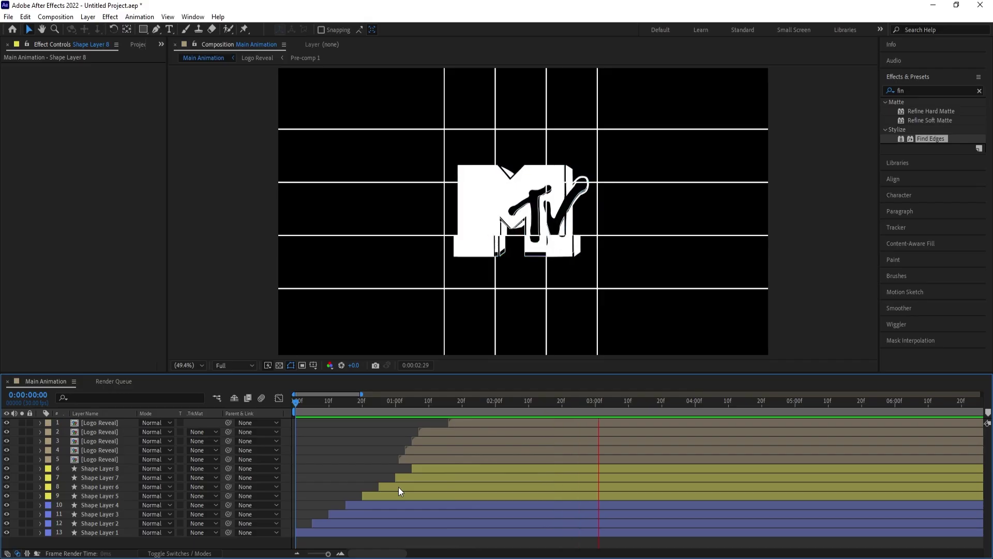
pyautogui.press('space')
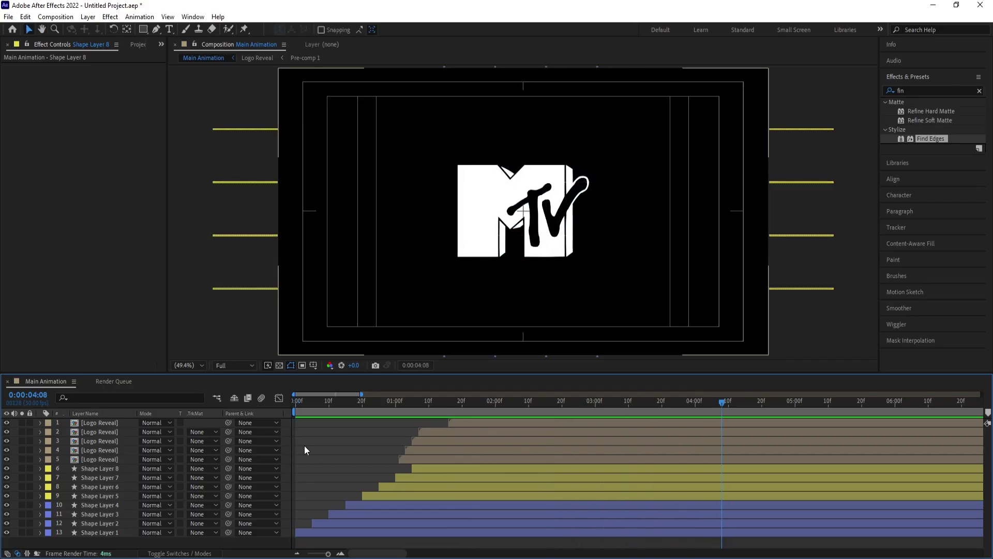
# - Add a null object and parent all Logo Reveal layers and Shape Layers 1 to 8 to it
pyautogui.rightClick(288, 435)
pyautogui.moveTo(336, 303)
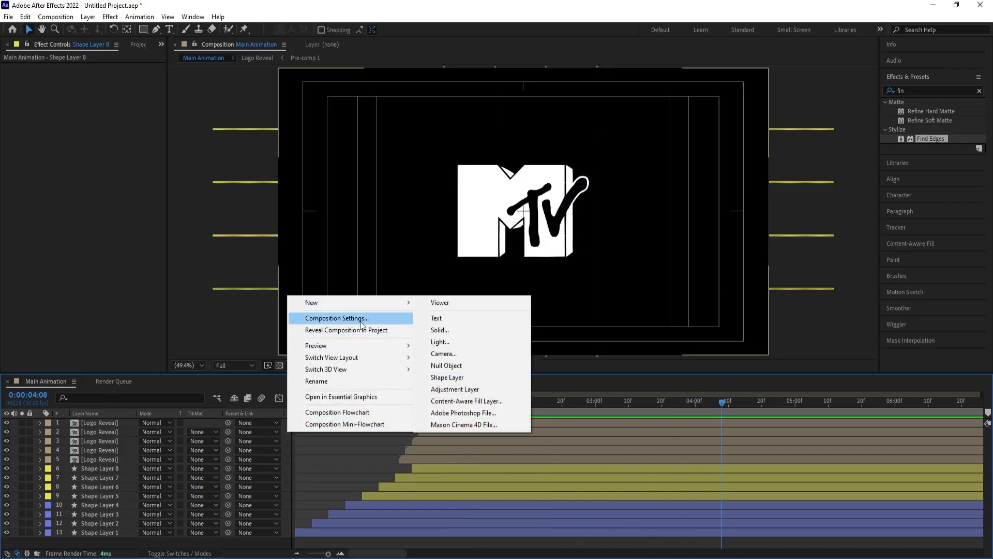
pyautogui.click(438, 366)
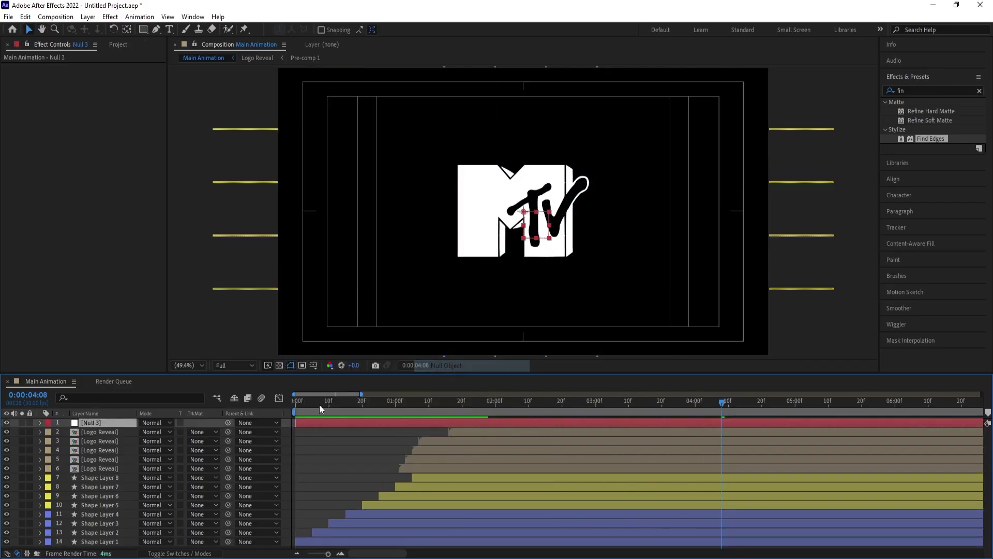
pyautogui.click(93, 432)
pyautogui.keyDown('shift'); pyautogui.click(108, 542); pyautogui.keyUp('shift')
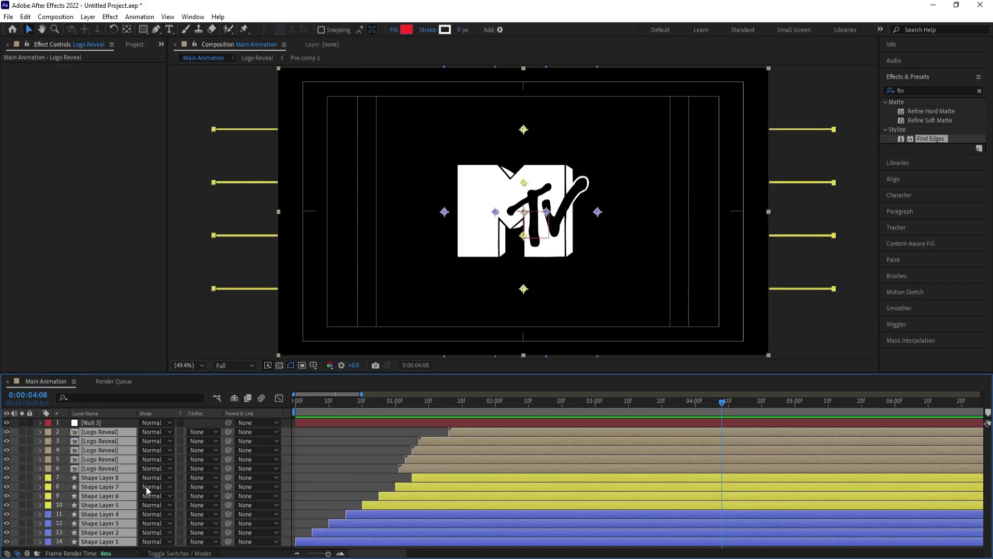
pyautogui.moveTo(229, 434); pyautogui.dragTo(123, 426)
# - Set the null's scale to 120% with a keyframe at the first frame
pyautogui.click(347, 423)
pyautogui.press('Home')
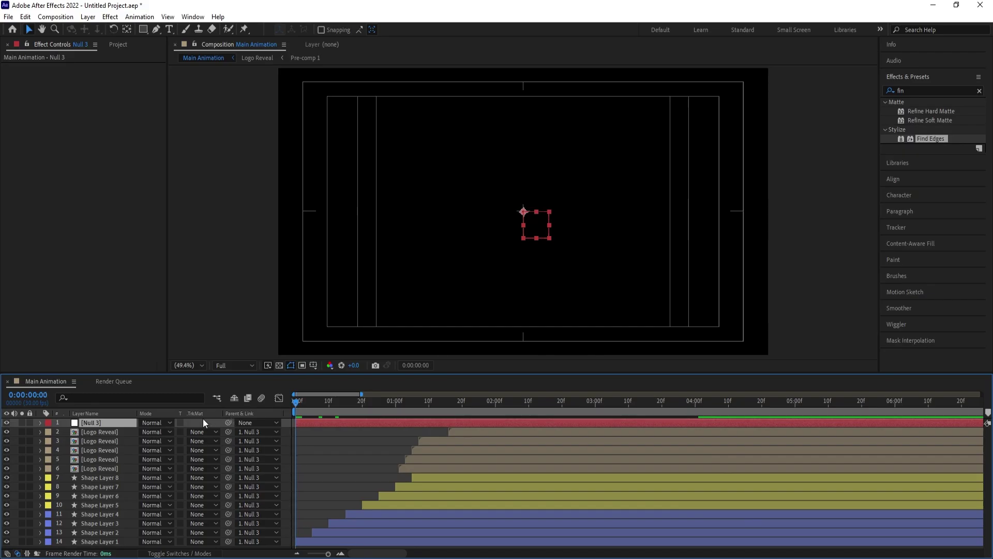
pyautogui.press('s')
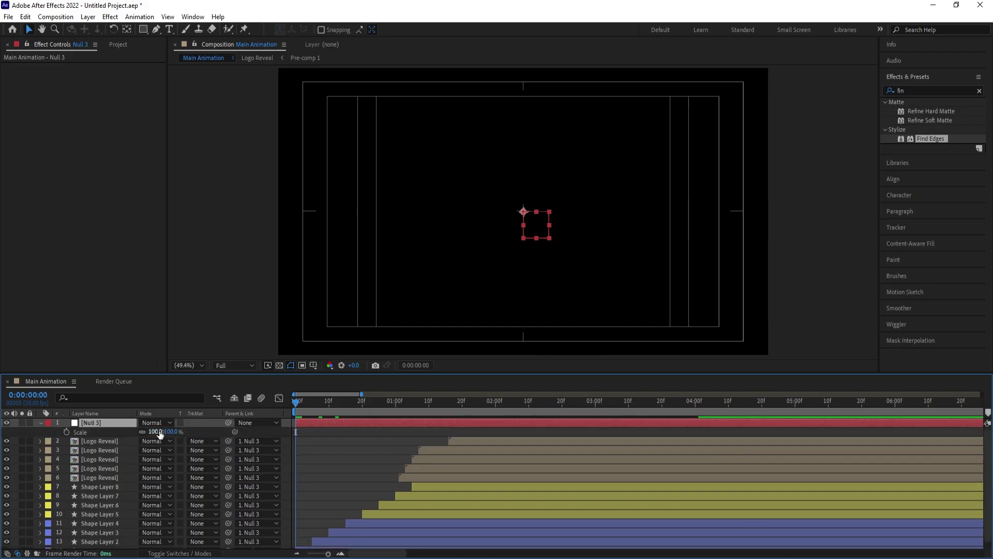
pyautogui.write('120')
pyautogui.press('Return')
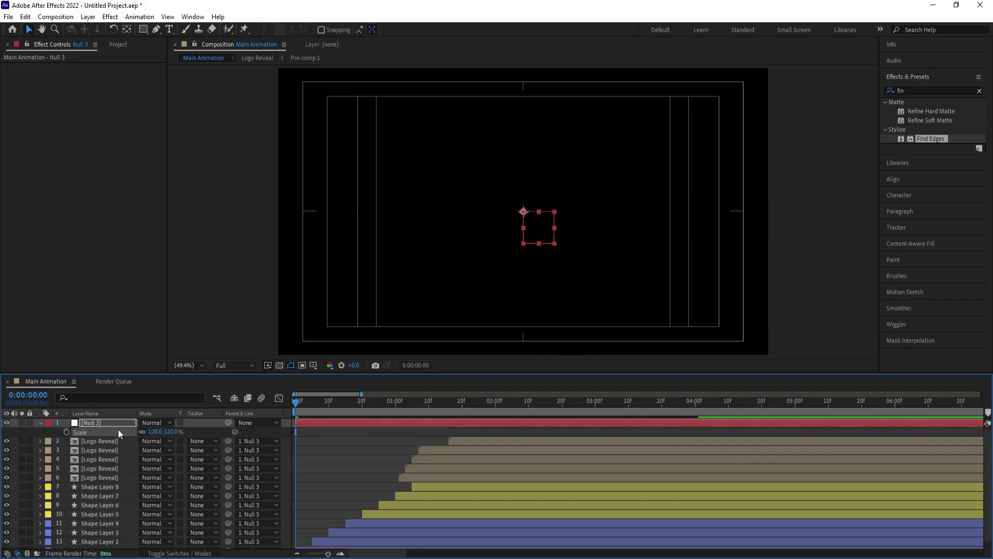
# - Play ahead to 5:18 and set the null's scale to 100% there
pyautogui.press('space')
pyautogui.scroll(-4, 348, 447)
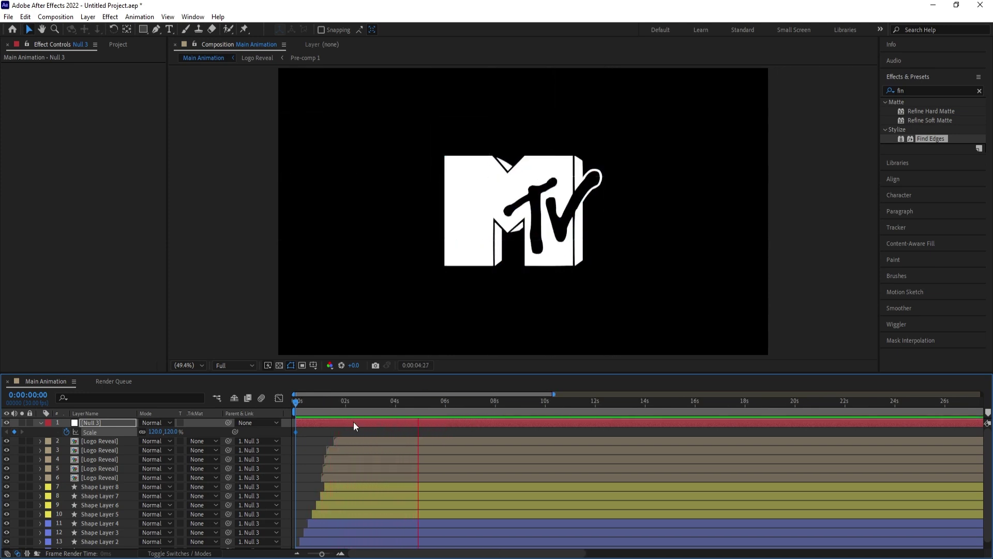
pyautogui.press('space')
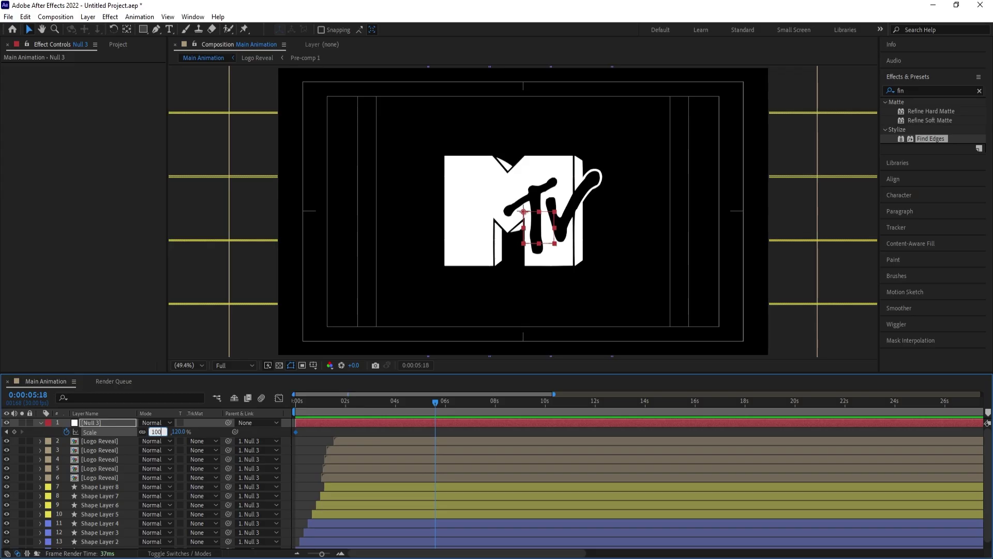
pyautogui.press('Return')
pyautogui.press('s')
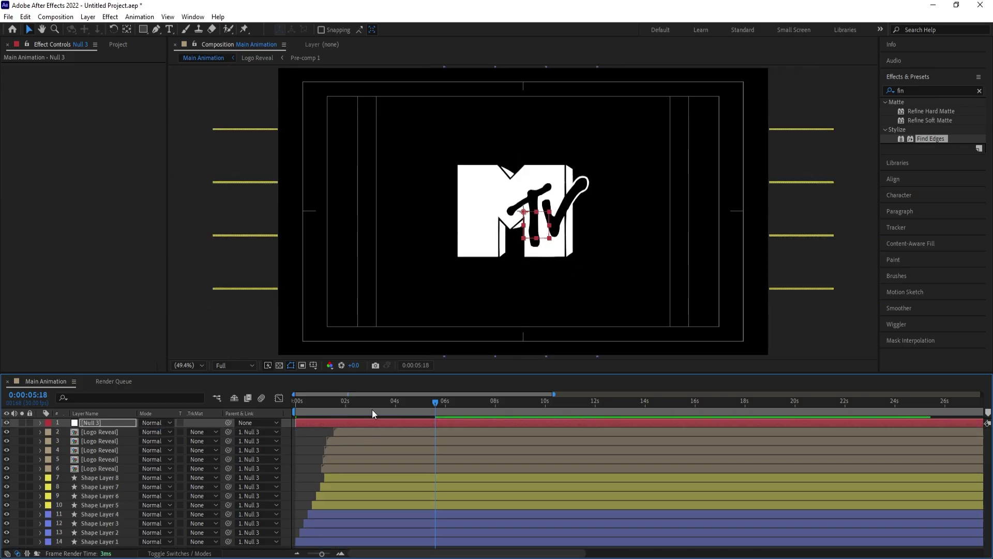
# - End the work area at 5:18 and preview the slow scale-down
pyautogui.press('n')
pyautogui.press('space')
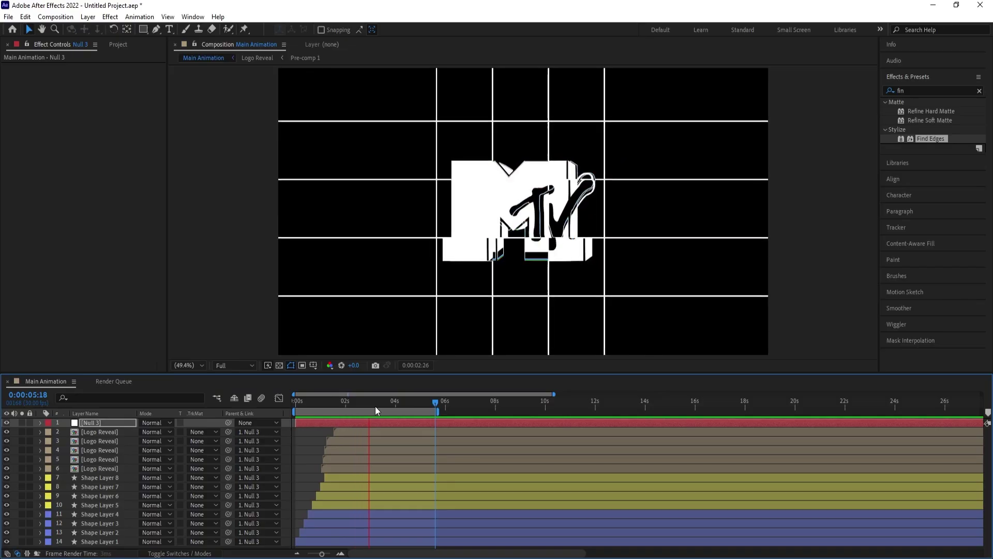
pyautogui.press('space')
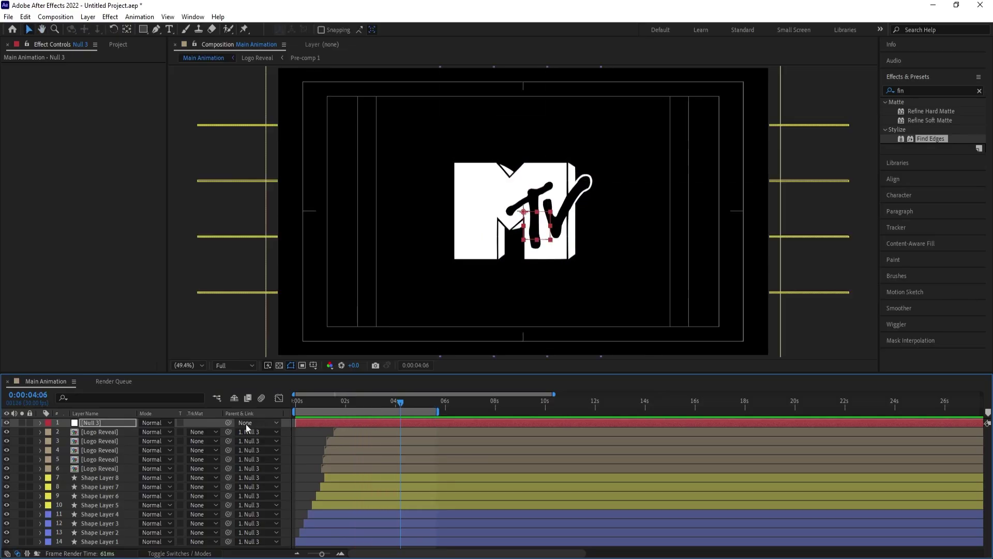
# - Add the expression wiggle(3,3) to the null's position, preview it from the first frame, and collapse the null's properties
pyautogui.press('p')
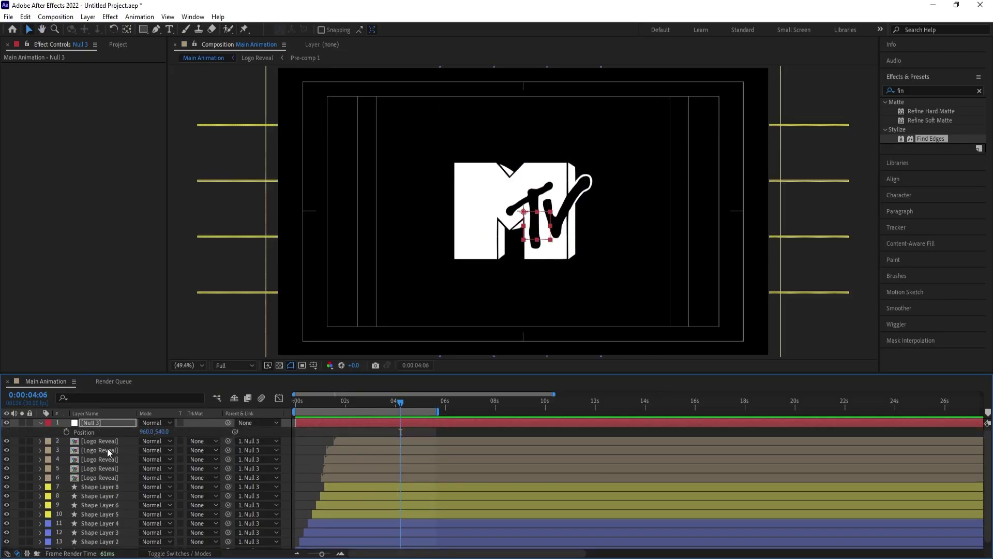
pyautogui.keyDown('alt'); pyautogui.click(67, 431); pyautogui.keyUp('alt')
pyautogui.write('wigg')
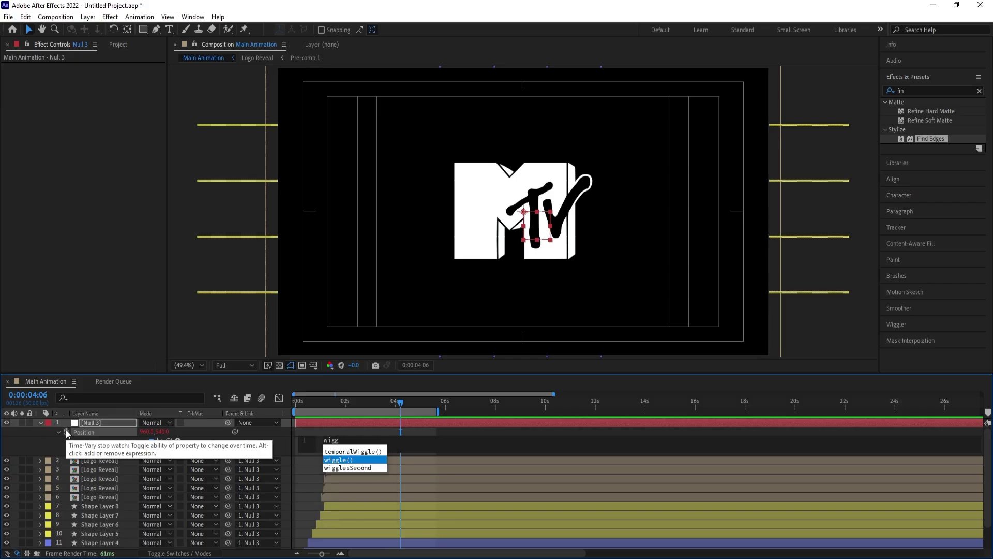
pyautogui.press('Return')
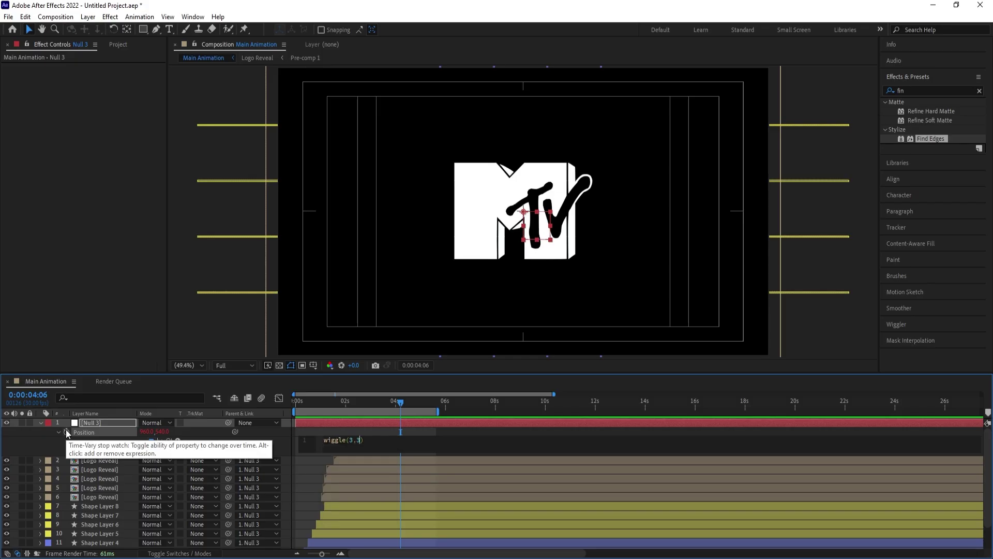
pyautogui.click(344, 432)
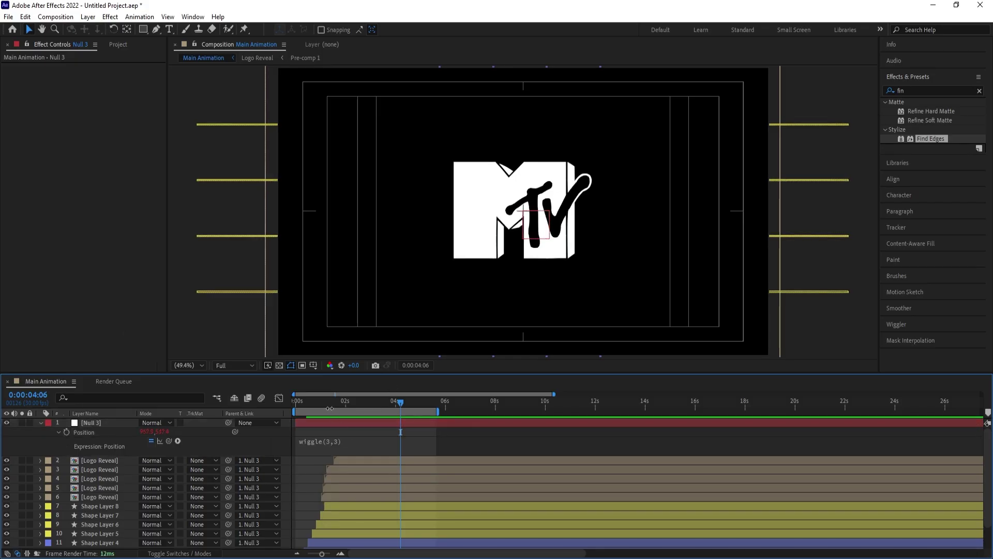
pyautogui.moveTo(337, 403); pyautogui.dragTo(275, 406)
pyautogui.press('space')
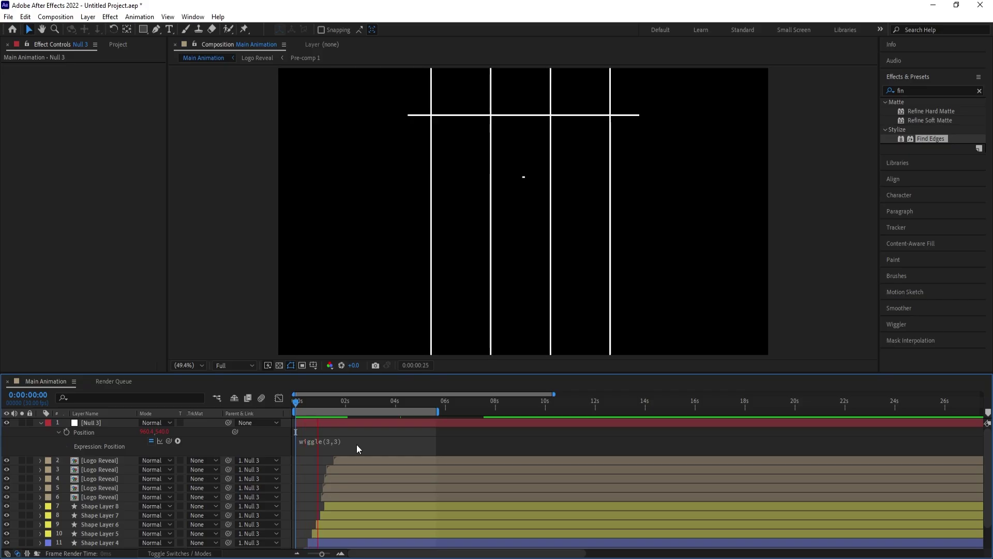
pyautogui.press('space')
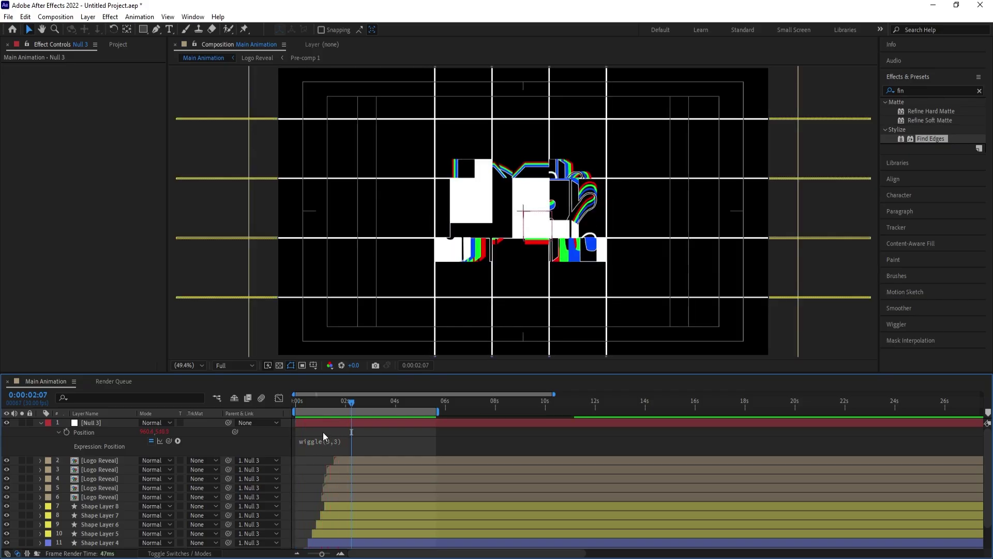
pyautogui.press('u')
pyautogui.press('u')
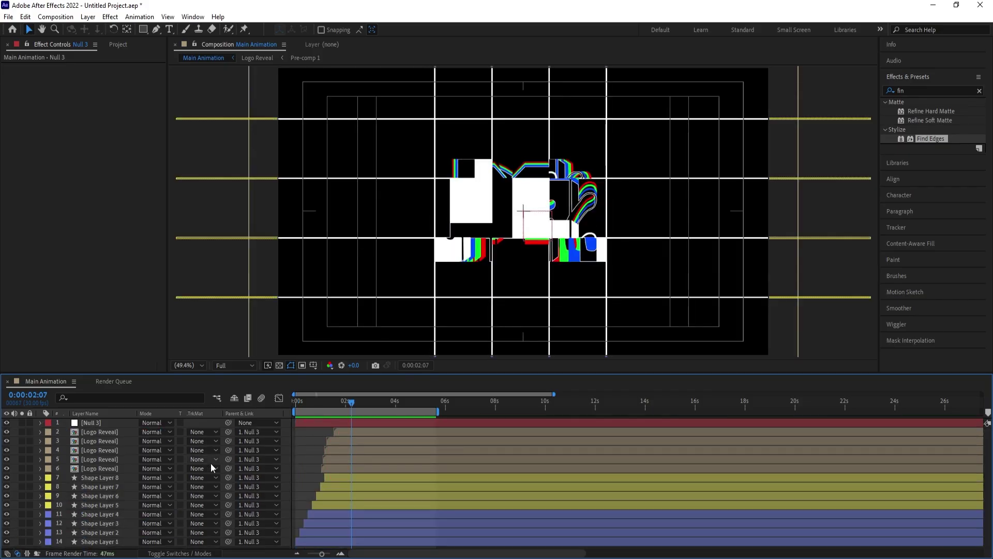
# - Create a full-frame solid in a very dark gray
pyautogui.hotkey('ctrl', 'y')
pyautogui.click(490, 348)
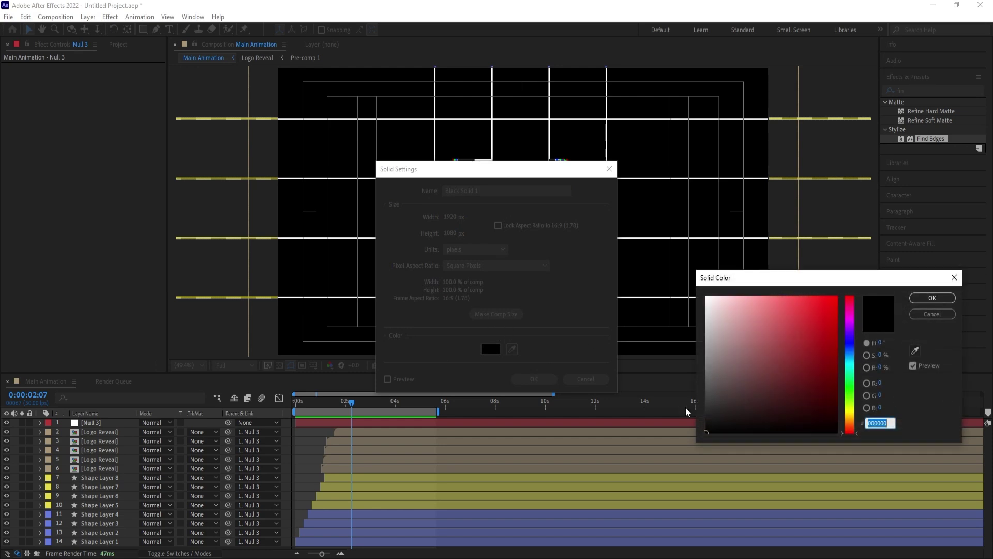
pyautogui.click(704, 405)
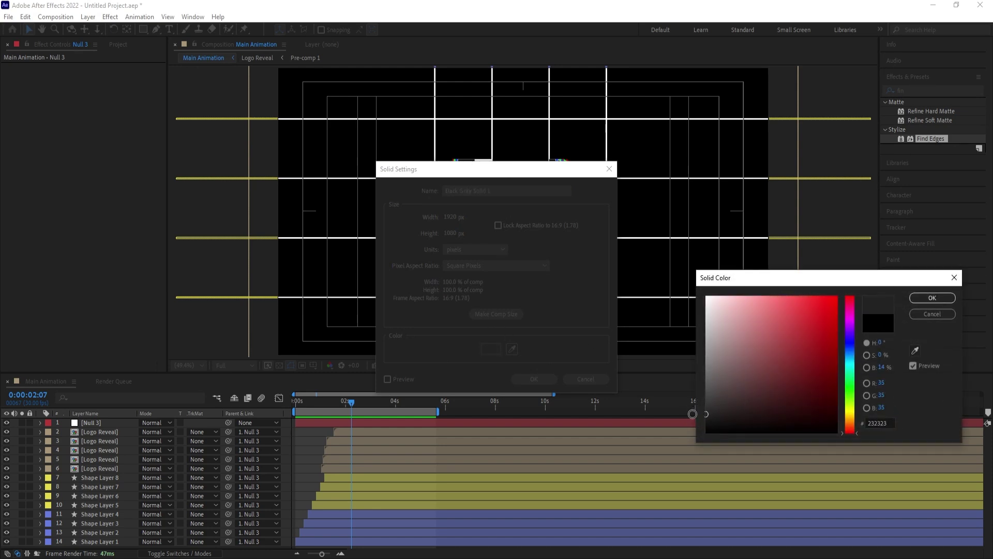
pyautogui.moveTo(693, 414); pyautogui.dragTo(687, 420)
pyautogui.press('Return')
pyautogui.press('Return')
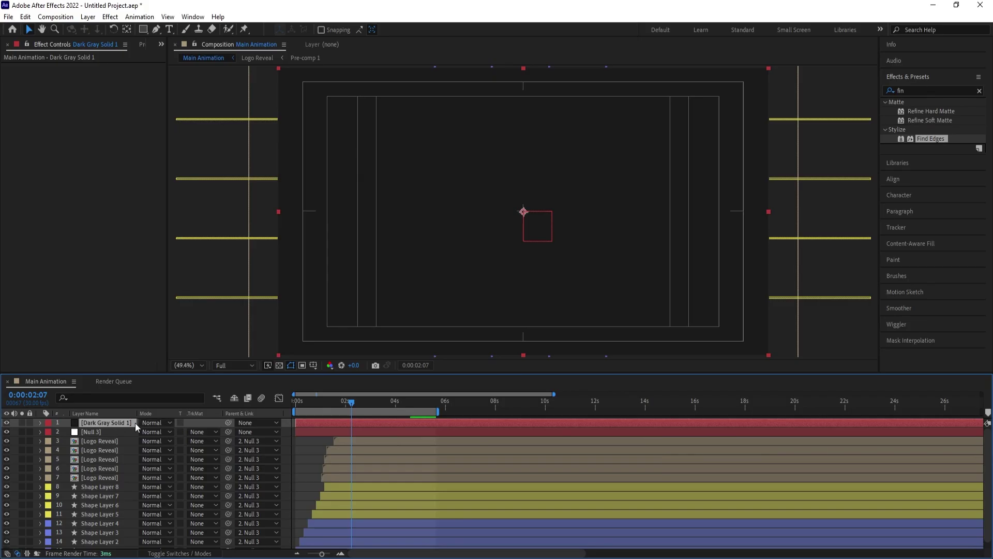
# - Move the dark gray solid beneath all other layers as the background and preview the result
pyautogui.moveTo(137, 426); pyautogui.dragTo(145, 549)
pyautogui.press('space')
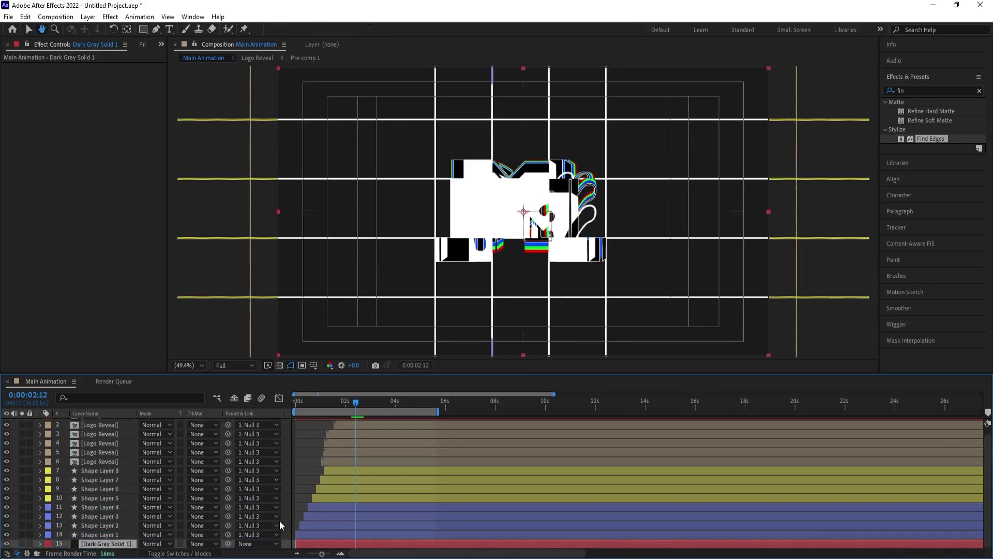
pyautogui.press('space')
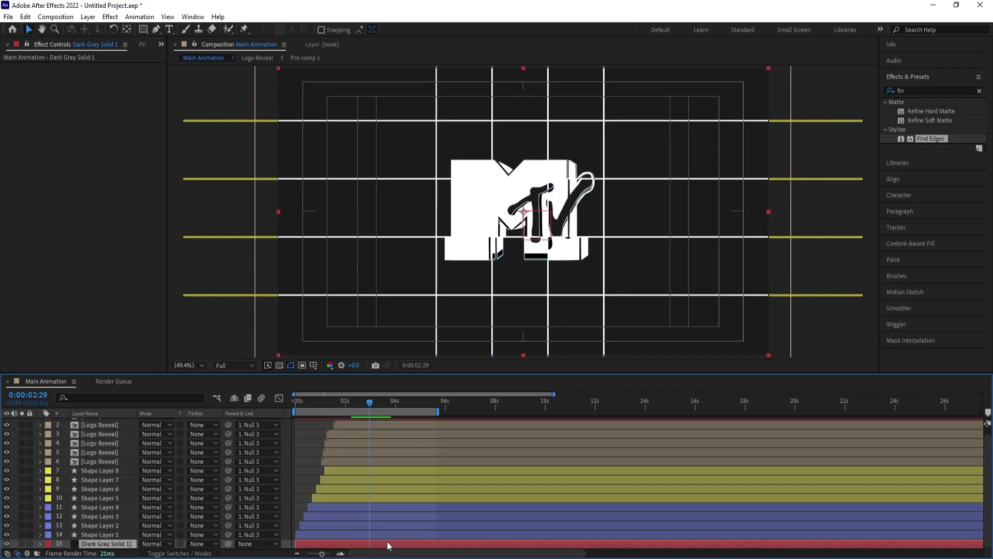
# - Apply the CC Vignette effect to the dark gray background solid and preview the result
pyautogui.doubleClick(923, 94)
pyautogui.write('cc v')
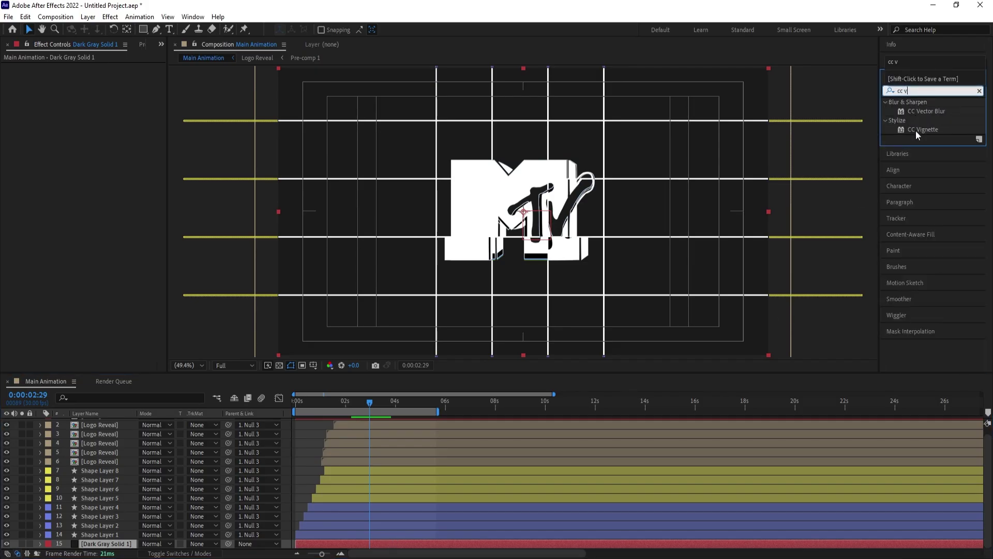
pyautogui.doubleClick(917, 130)
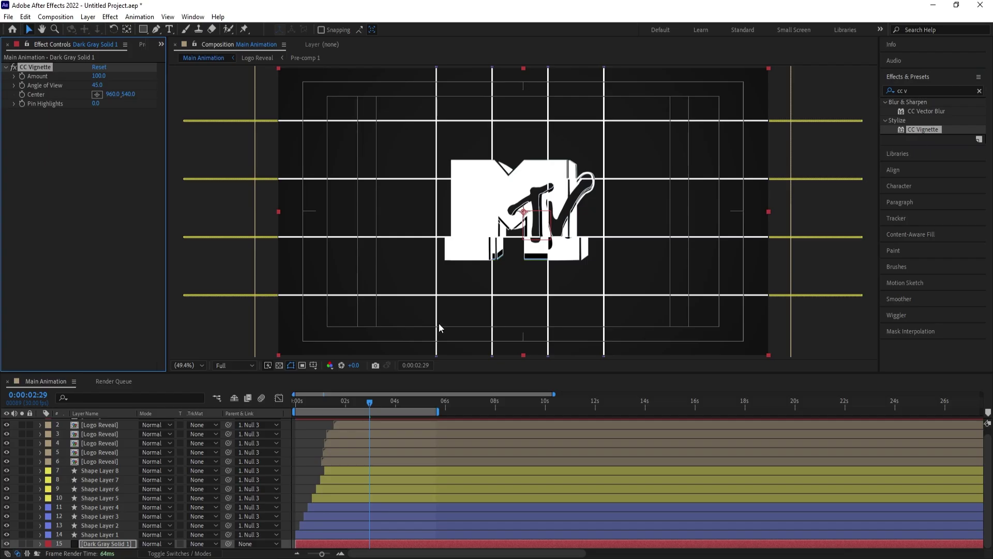
pyautogui.press('space')
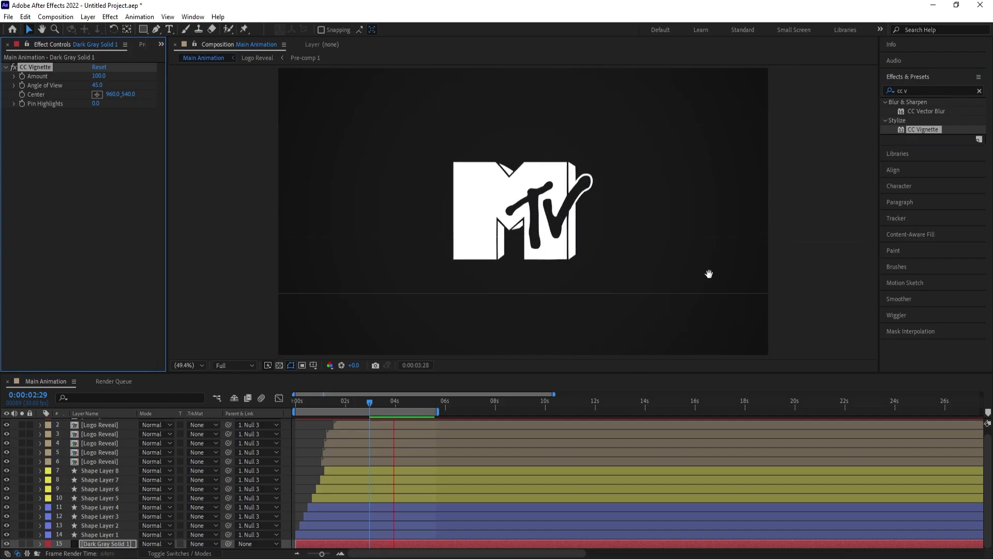
# - Add an adjustment layer above all other layers
pyautogui.rightClick(312, 436)
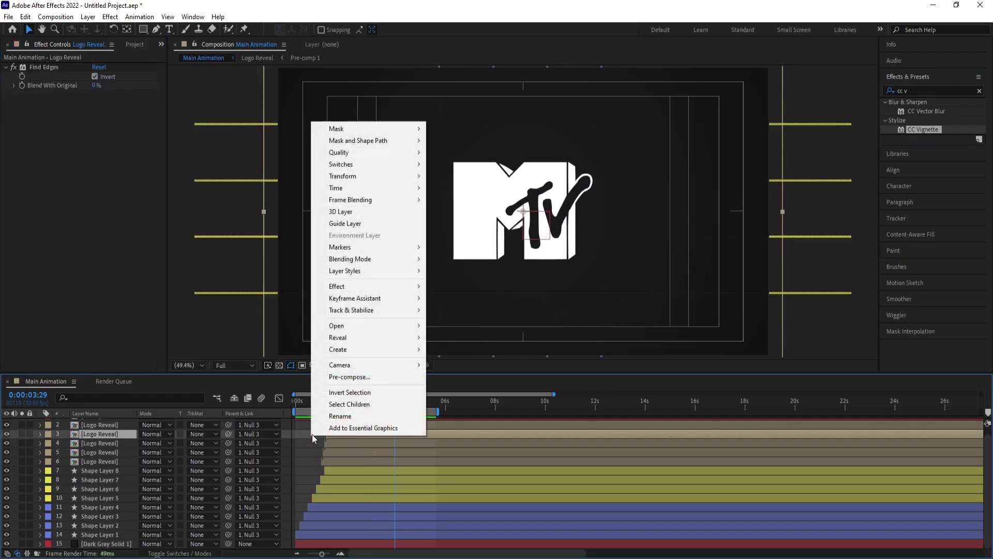
pyautogui.click(282, 430)
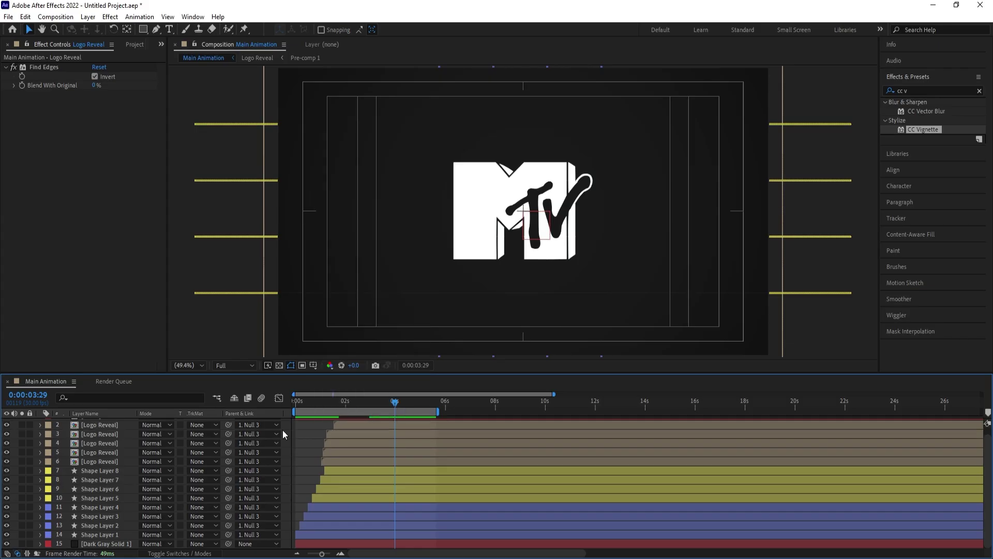
pyautogui.scroll(1, 282, 429)
pyautogui.rightClick(284, 422)
pyautogui.moveTo(315, 436)
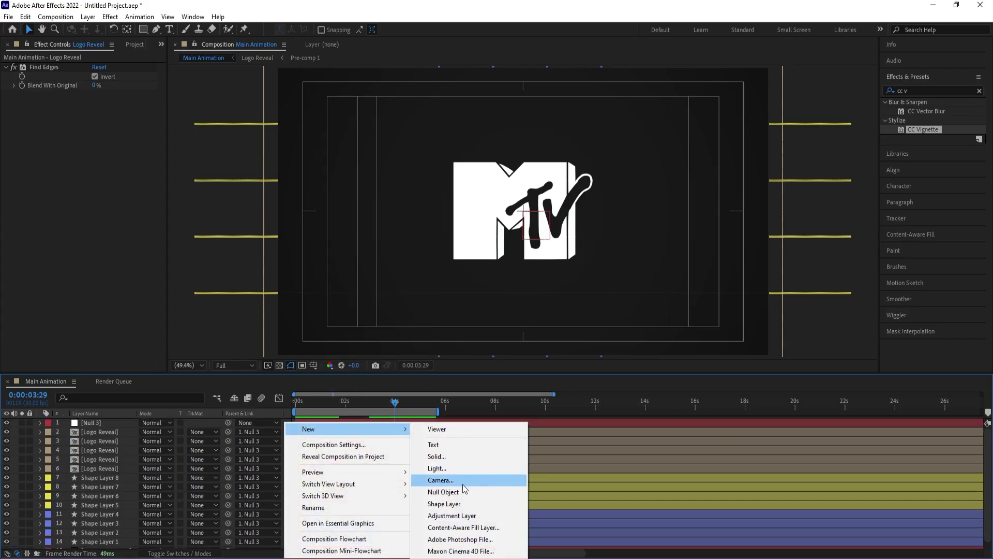
pyautogui.click(448, 515)
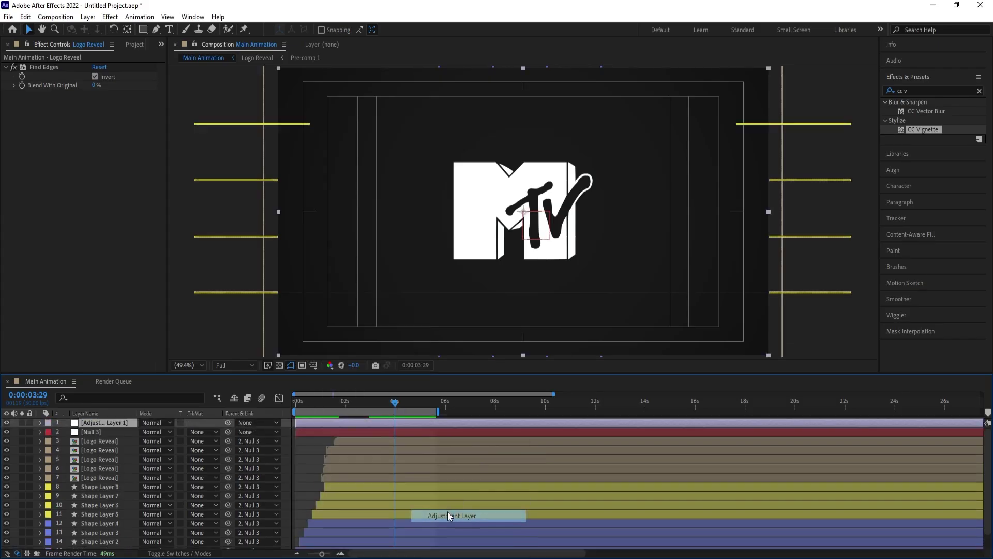
# - Apply the Noise effect to the adjustment layer with 25% noise and preview the animation from the start
pyautogui.click(915, 91)
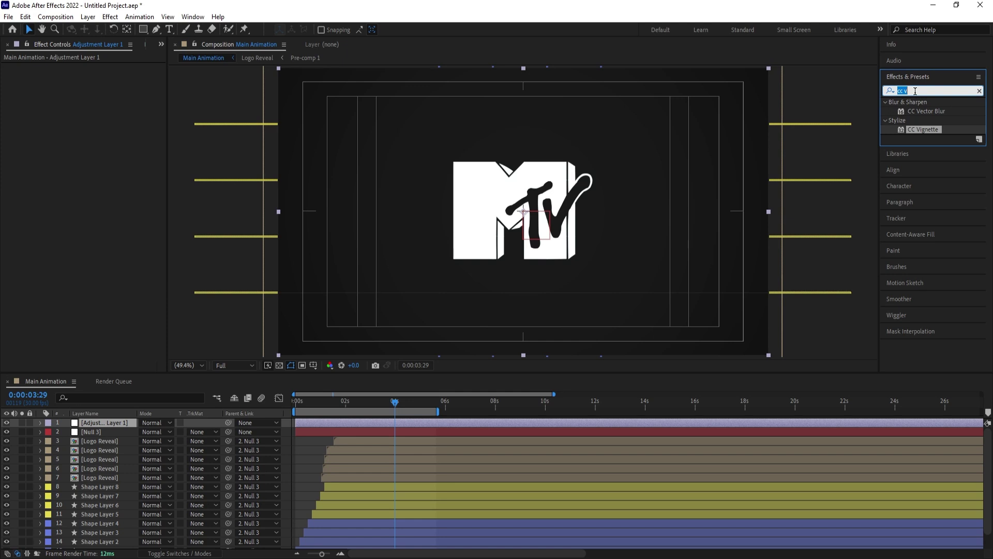
pyautogui.write('noi')
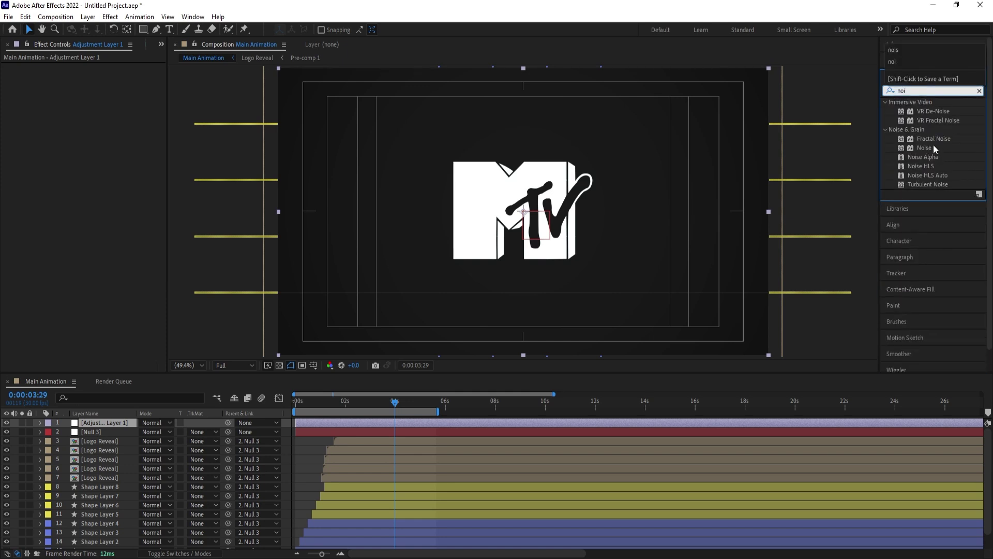
pyautogui.moveTo(933, 147); pyautogui.dragTo(515, 184)
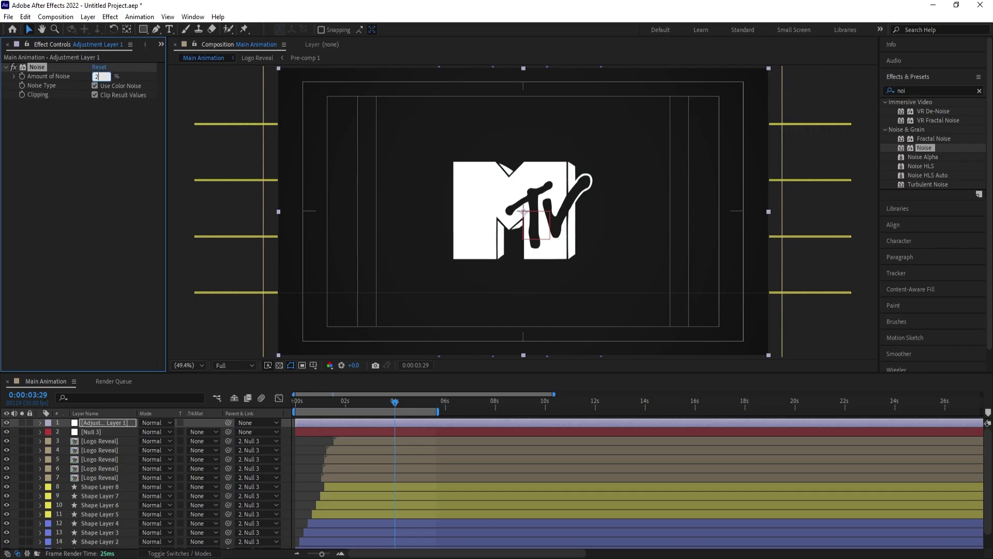
pyautogui.press('Return')
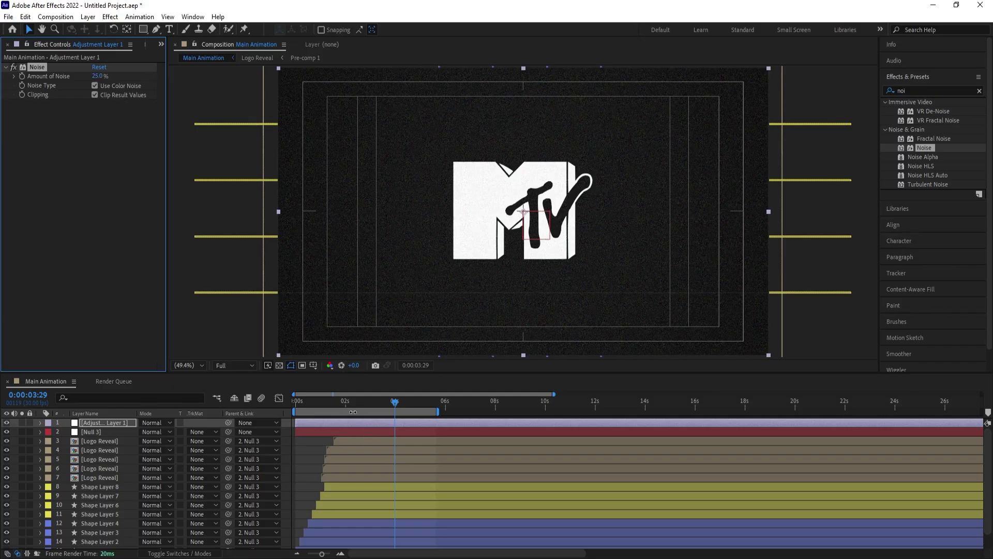
pyautogui.press('Home')
pyautogui.press('space')
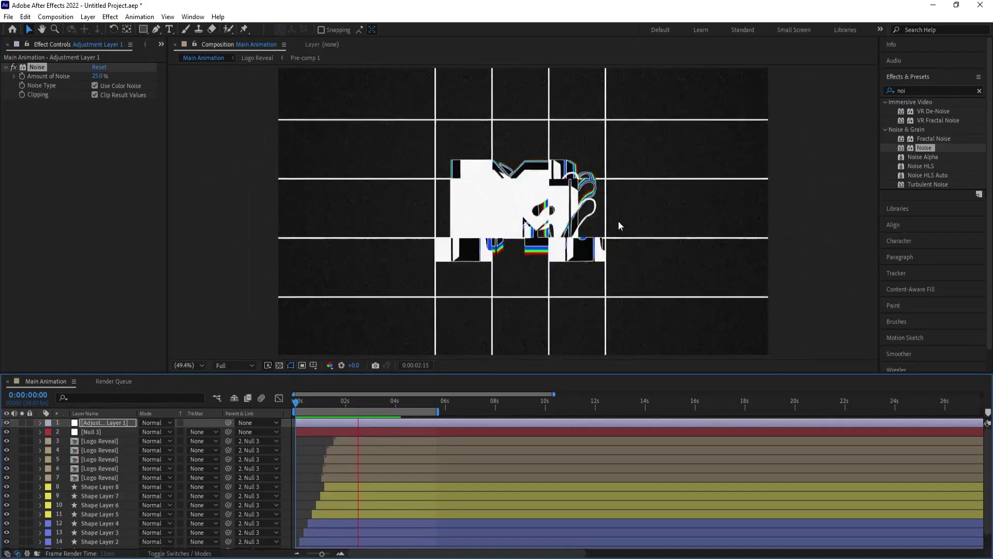
pyautogui.press('space')
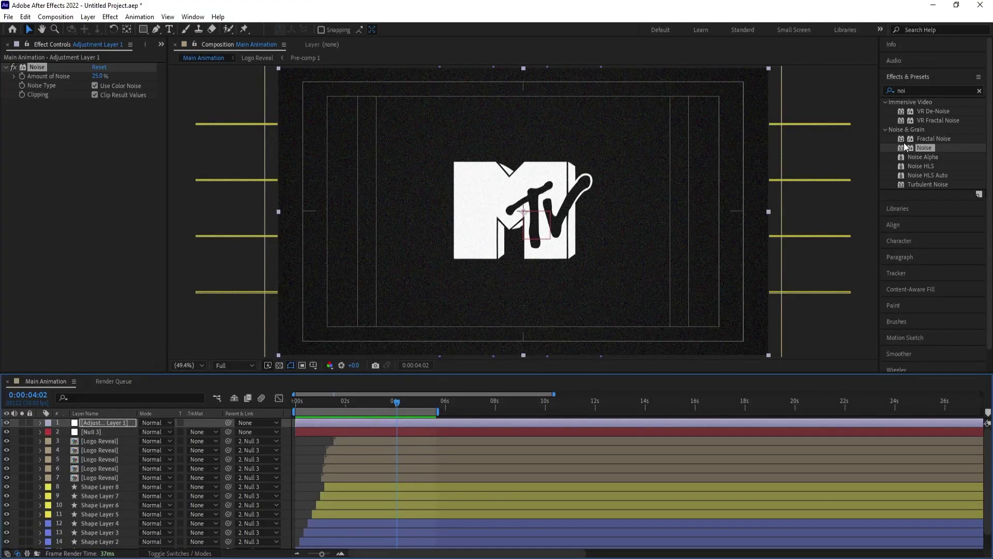
# - Apply the Posterize Time effect to the noise adjustment layer at a frame rate of 15 and preview the result
pyautogui.click(915, 91)
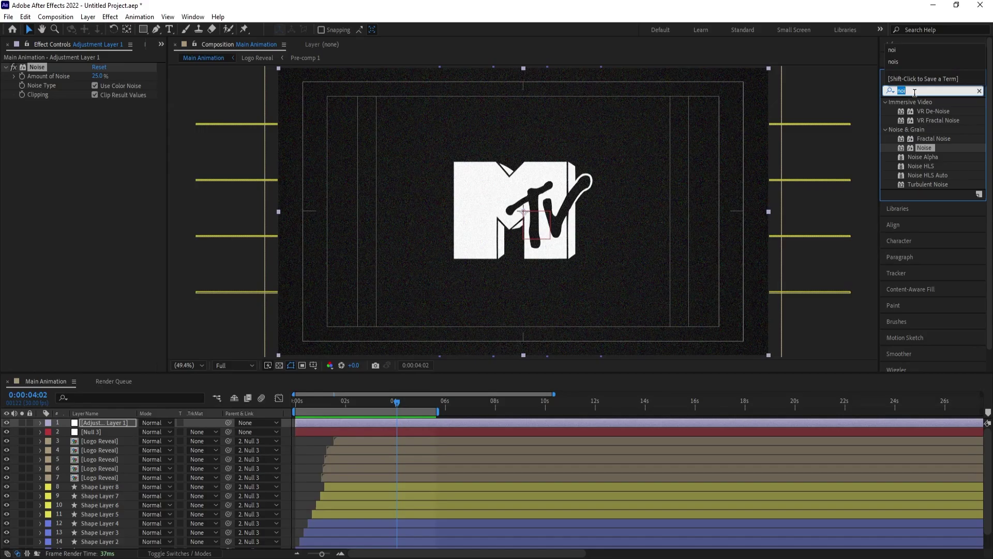
pyautogui.write('pos')
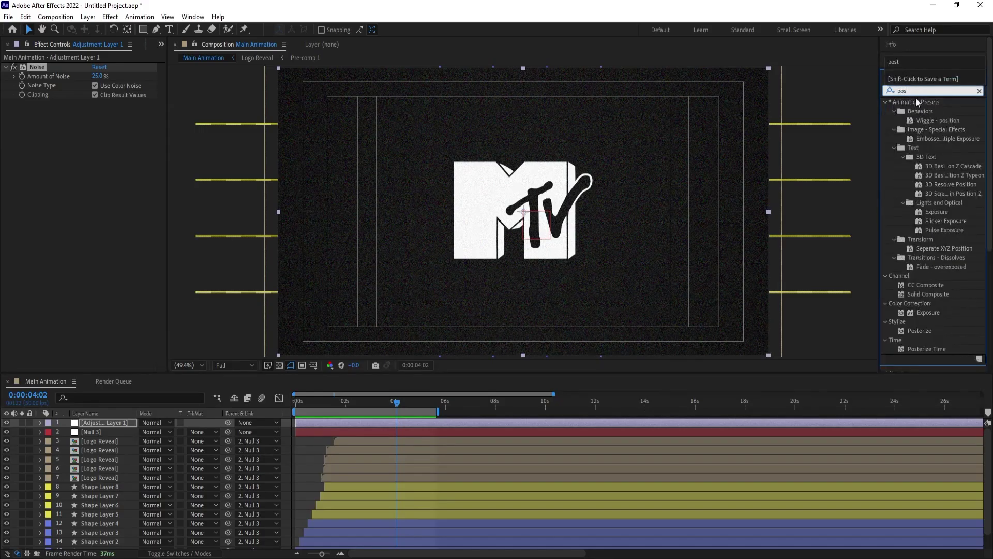
pyautogui.doubleClick(923, 350)
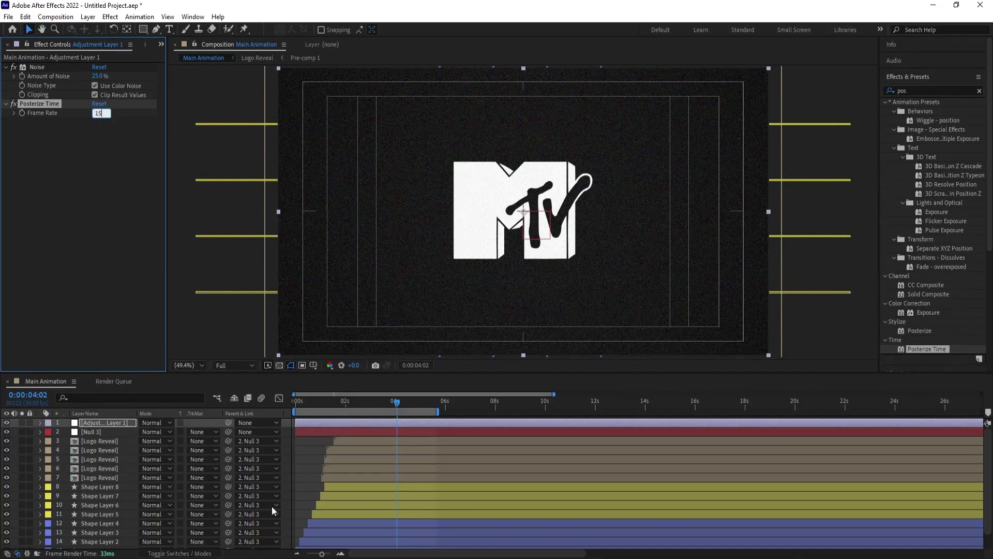
pyautogui.write('15')
pyautogui.press('Return')
pyautogui.press('Home')
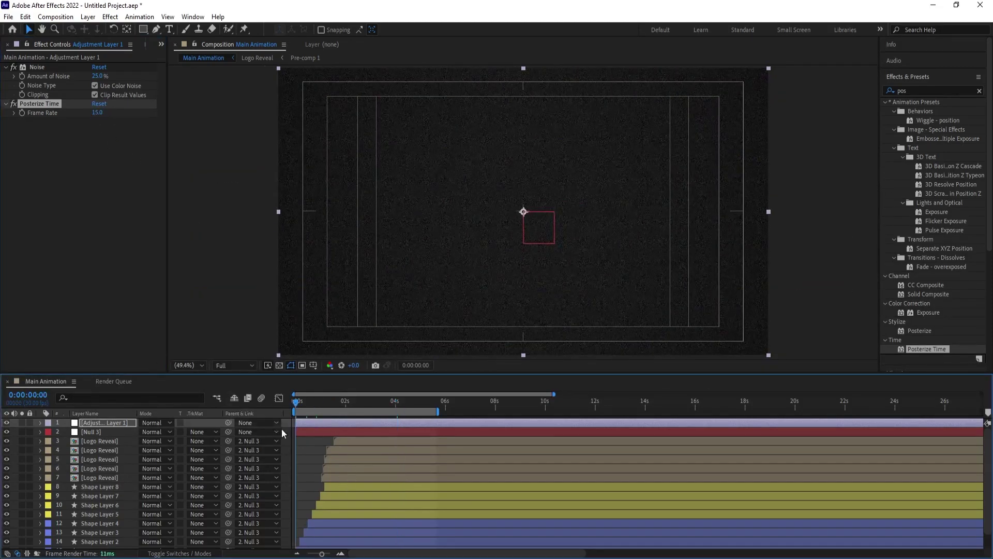
pyautogui.click(284, 428)
pyautogui.press('space')
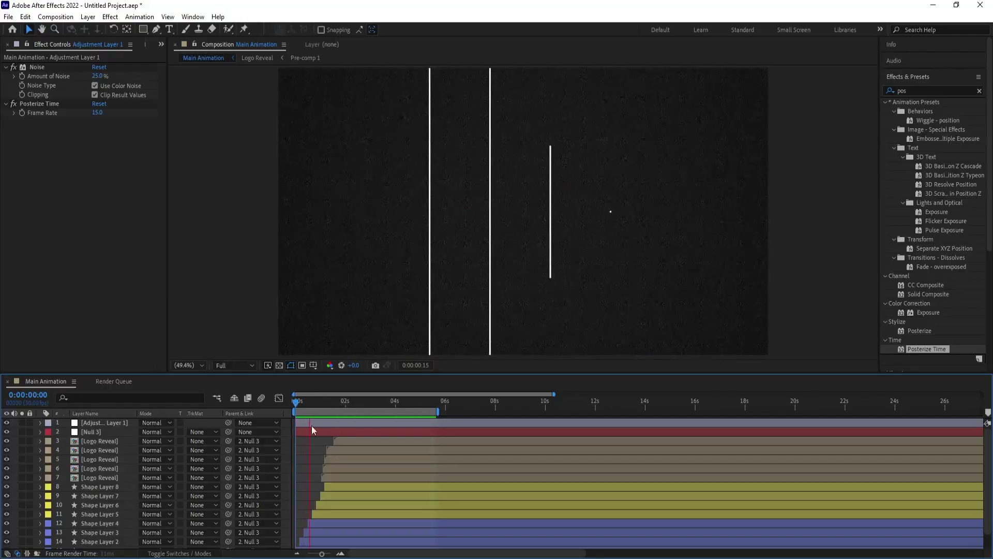
pyautogui.press('space')
# - Add a second adjustment layer above all other layers and play the animation briefly
pyautogui.rightClick(286, 431)
pyautogui.moveTo(305, 300)
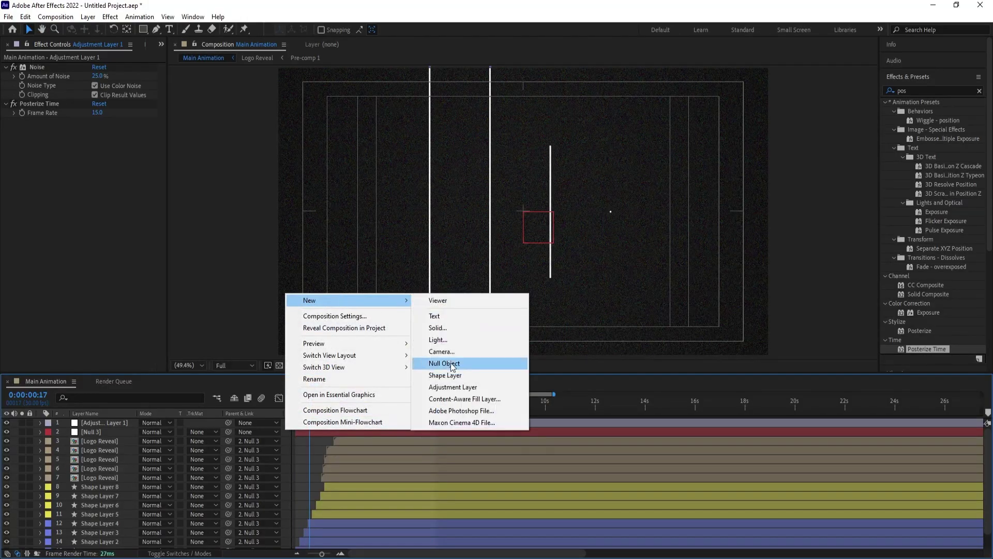
pyautogui.click(453, 387)
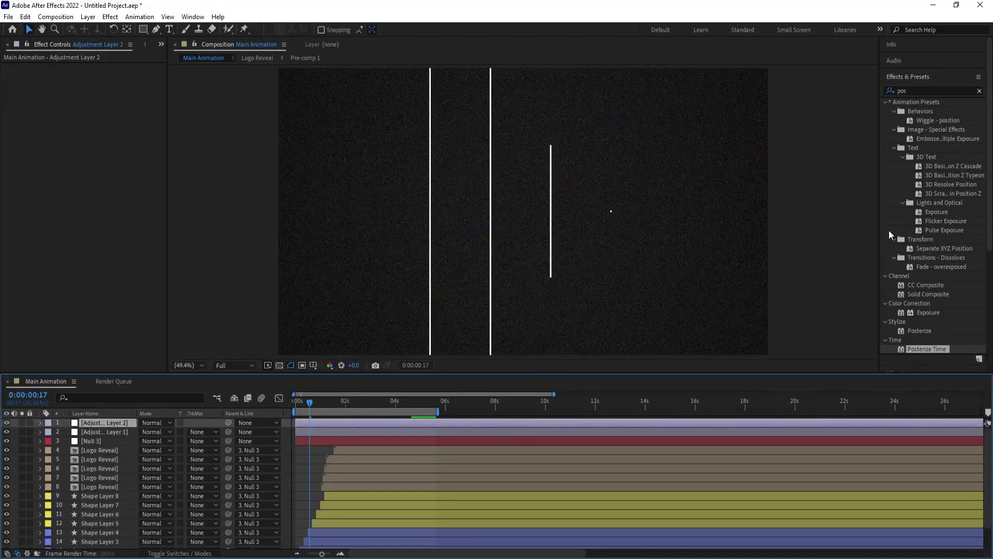
pyautogui.press('space')
pyautogui.press('space')
# - Apply the CC Lens effect to the new adjustment layer and set its size to 185
pyautogui.click(914, 92)
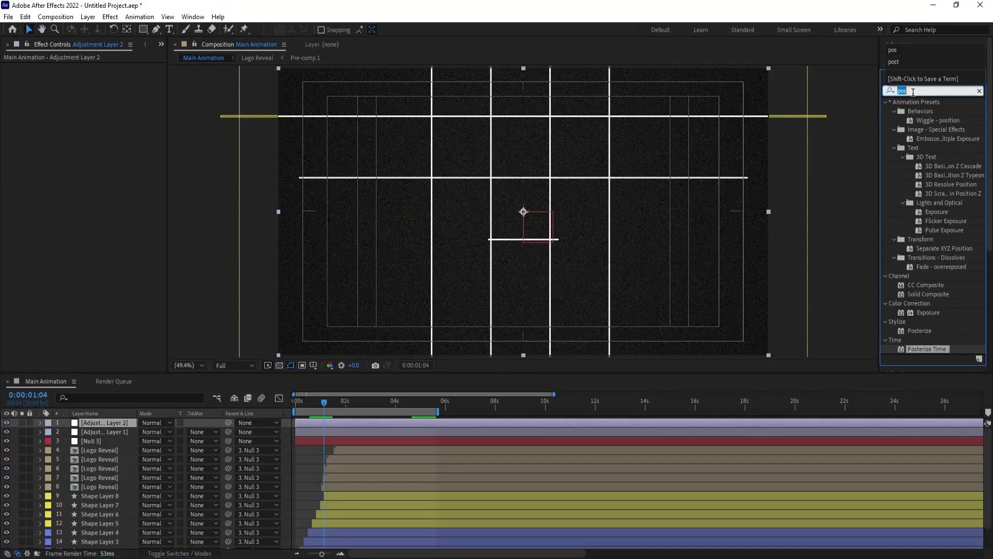
pyautogui.write('cc l')
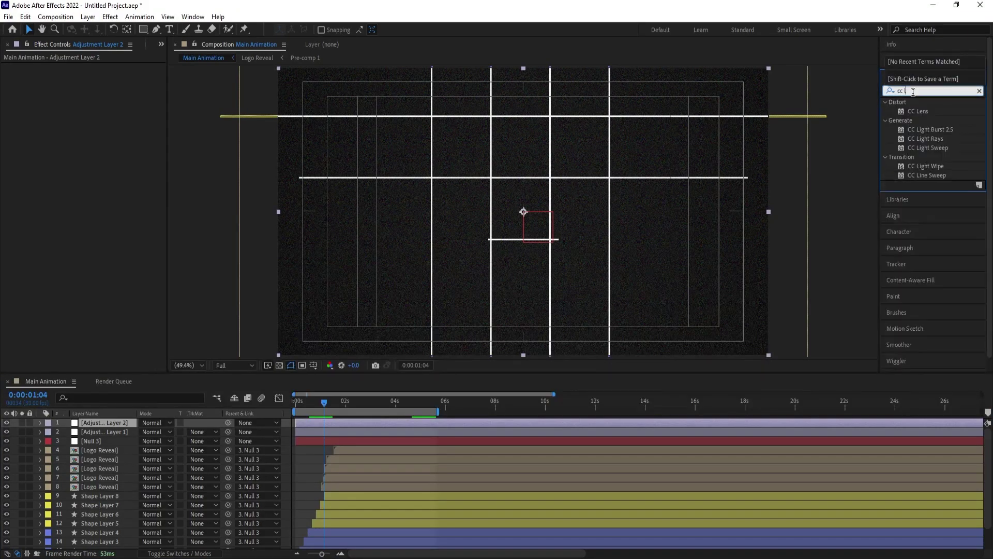
pyautogui.doubleClick(920, 110)
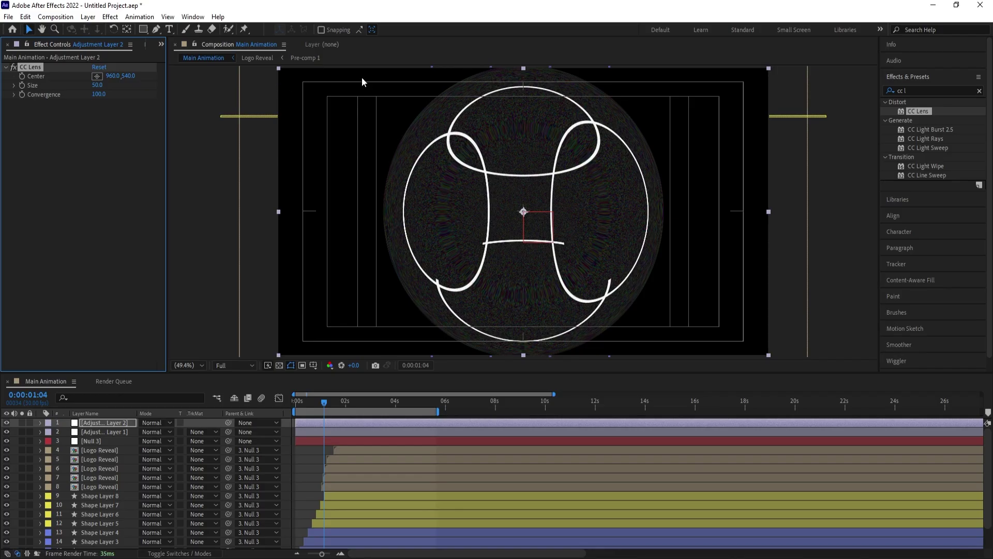
pyautogui.moveTo(99, 84); pyautogui.dragTo(166, 86)
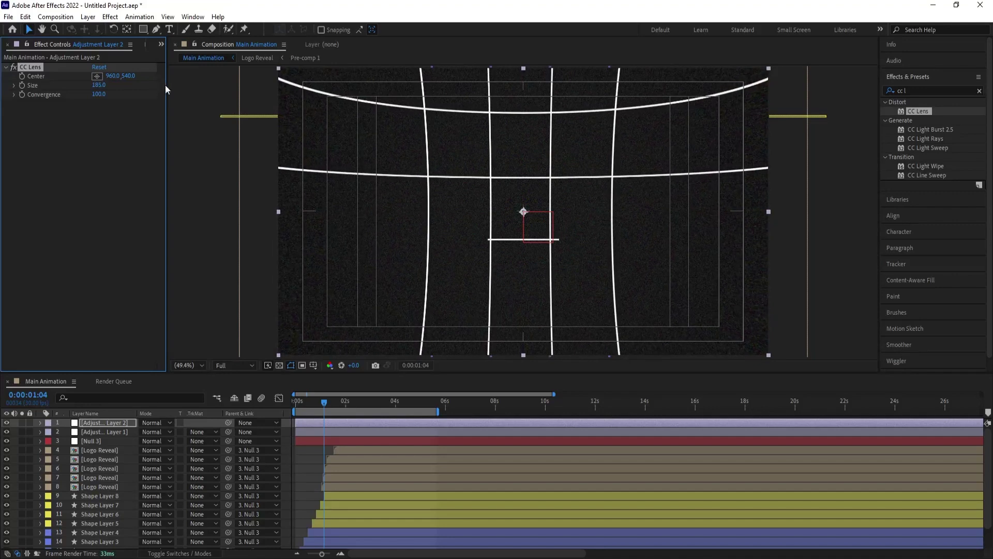
# - Move the lens adjustment layer beneath the noise adjustment layer and preview the animation from the start
pyautogui.moveTo(96, 423); pyautogui.dragTo(100, 436)
pyautogui.press('space')
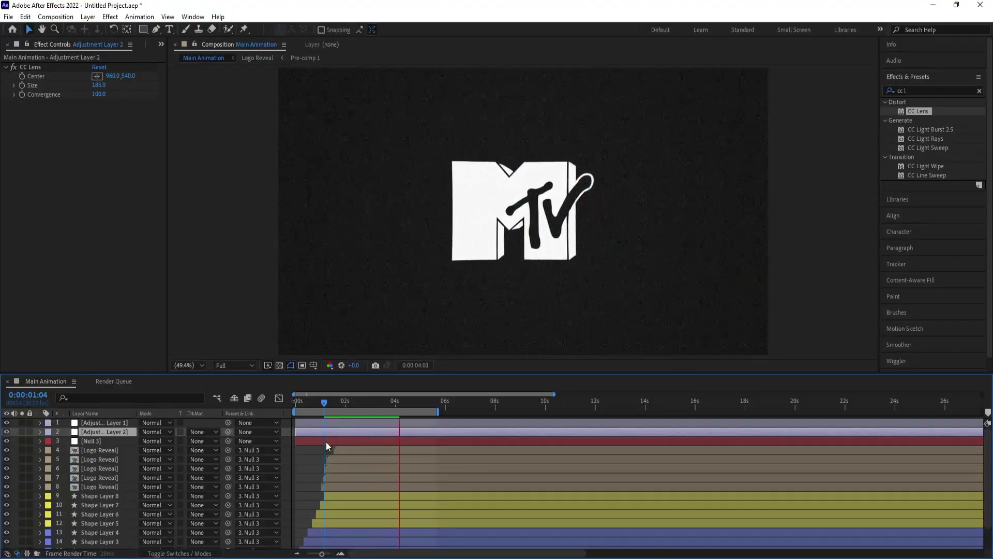
pyautogui.press('space')
pyautogui.moveTo(318, 402); pyautogui.dragTo(193, 410)
pyautogui.press('space')
pyautogui.press('space')
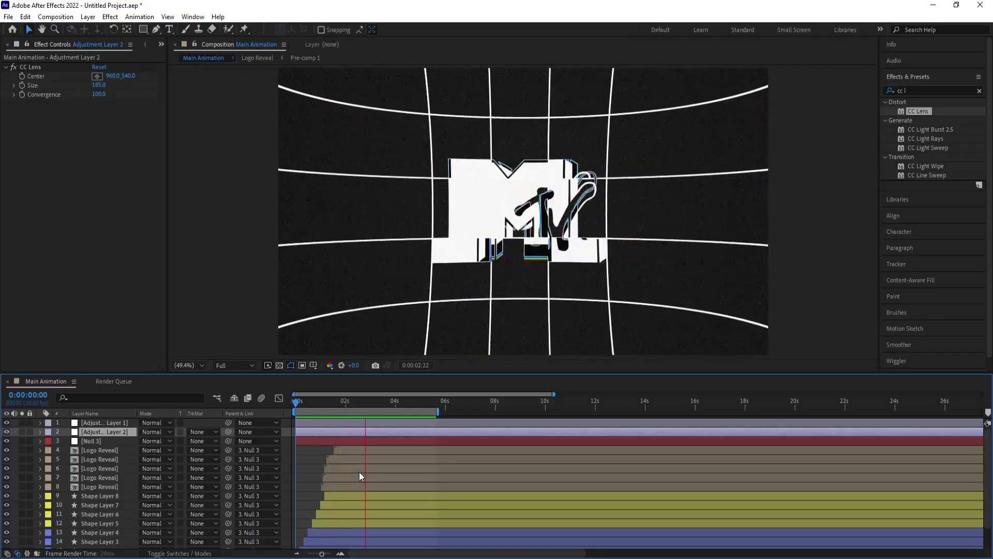
pyautogui.press('space')
pyautogui.press('space')
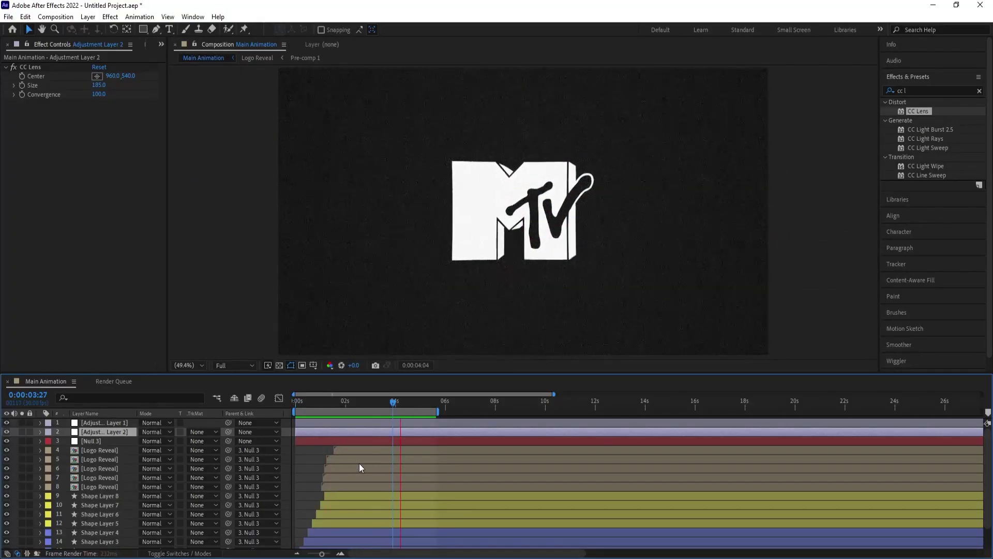